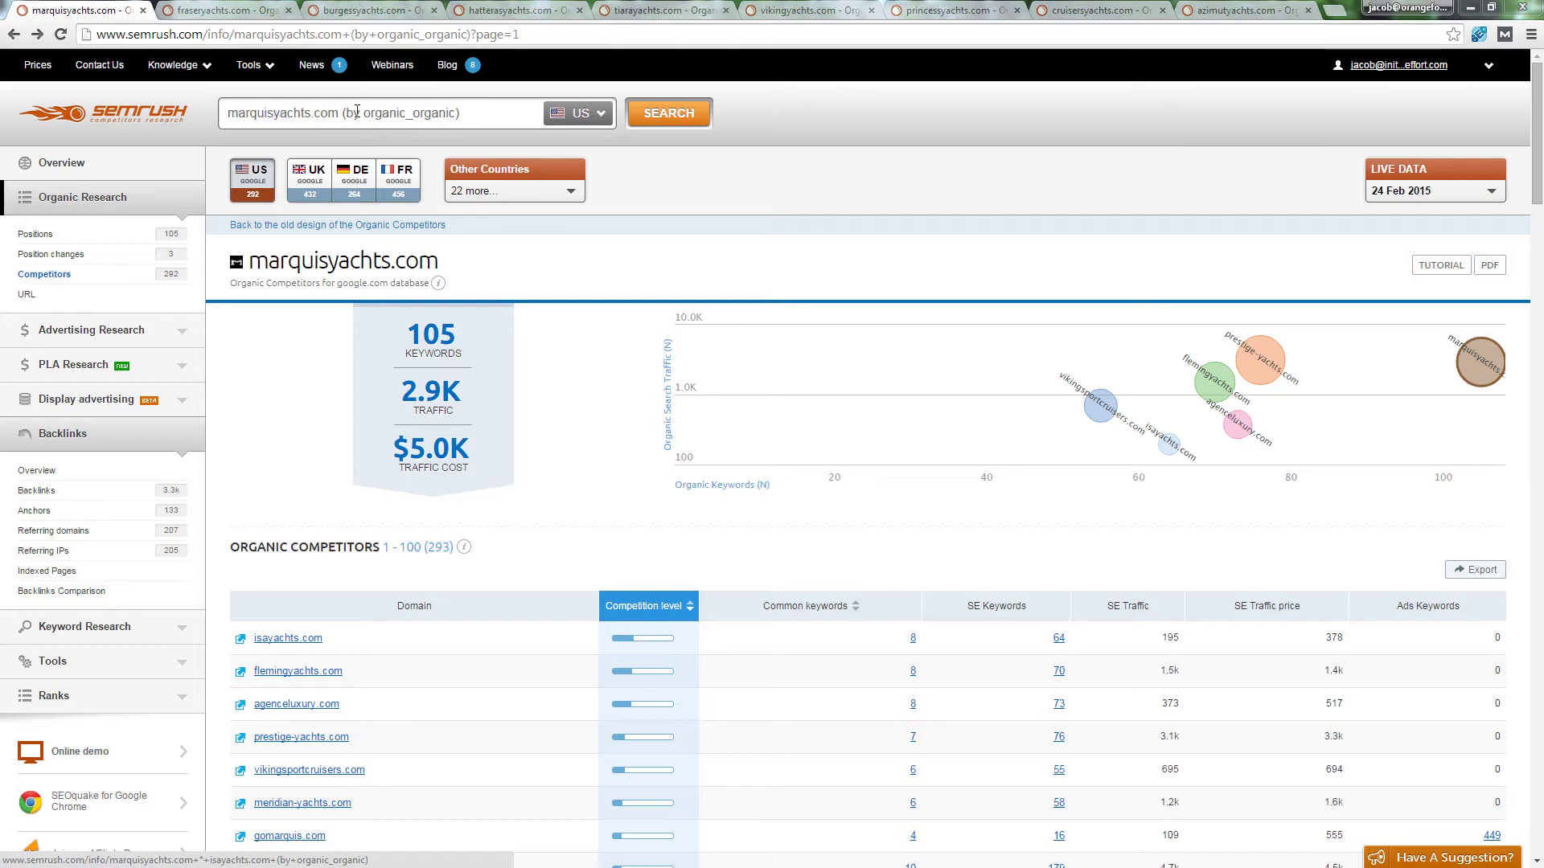
# Export the marquisyachts.com Organic Competitors table from SEMrush in EXCEL (XLS) format
pyautogui.scroll(-3, 677, 432)
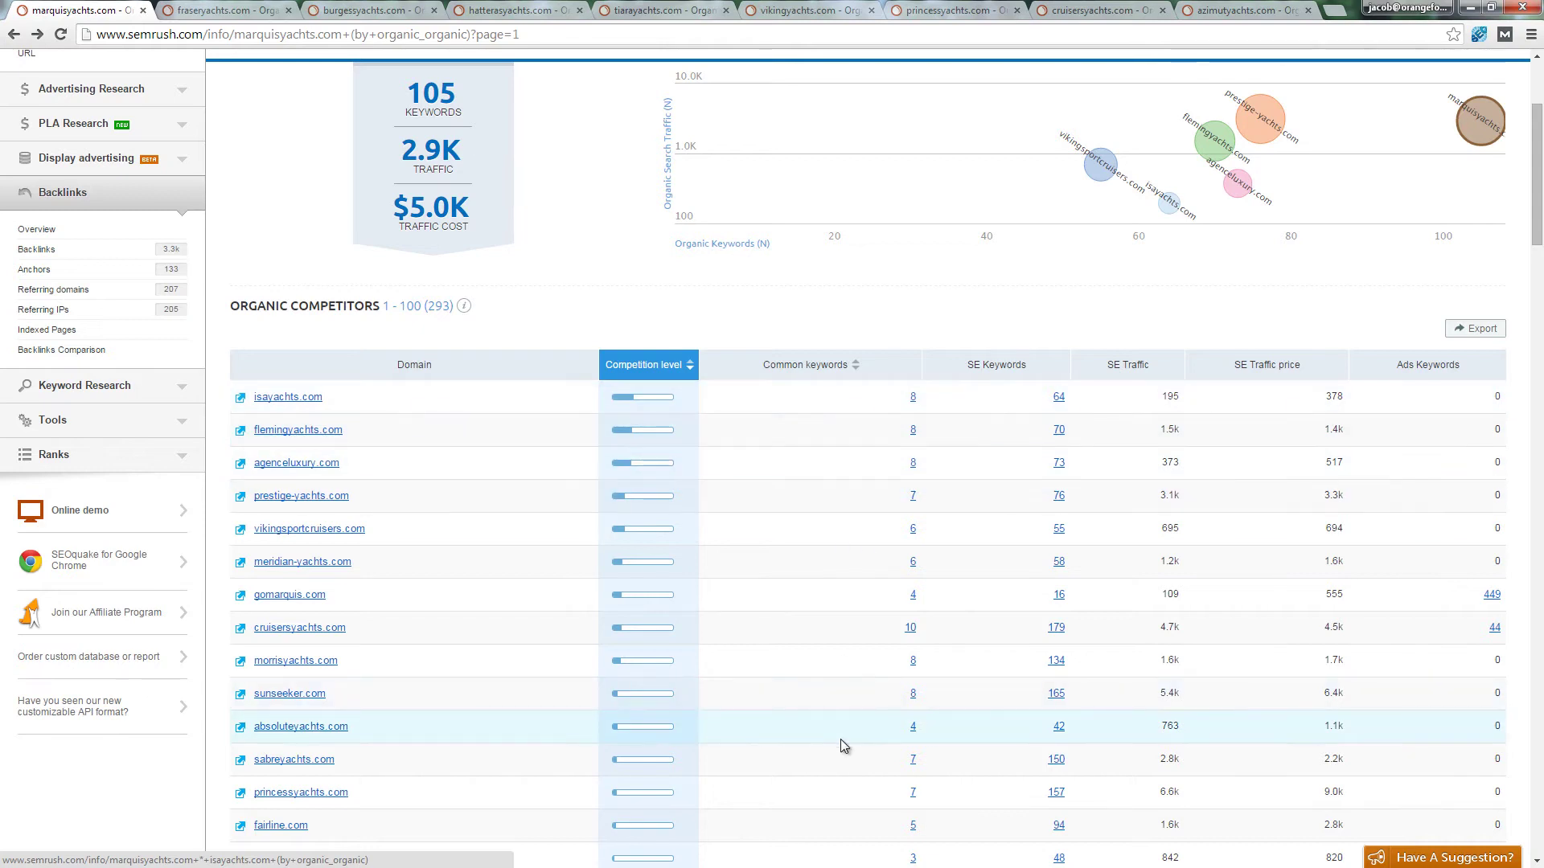
pyautogui.click(1482, 331)
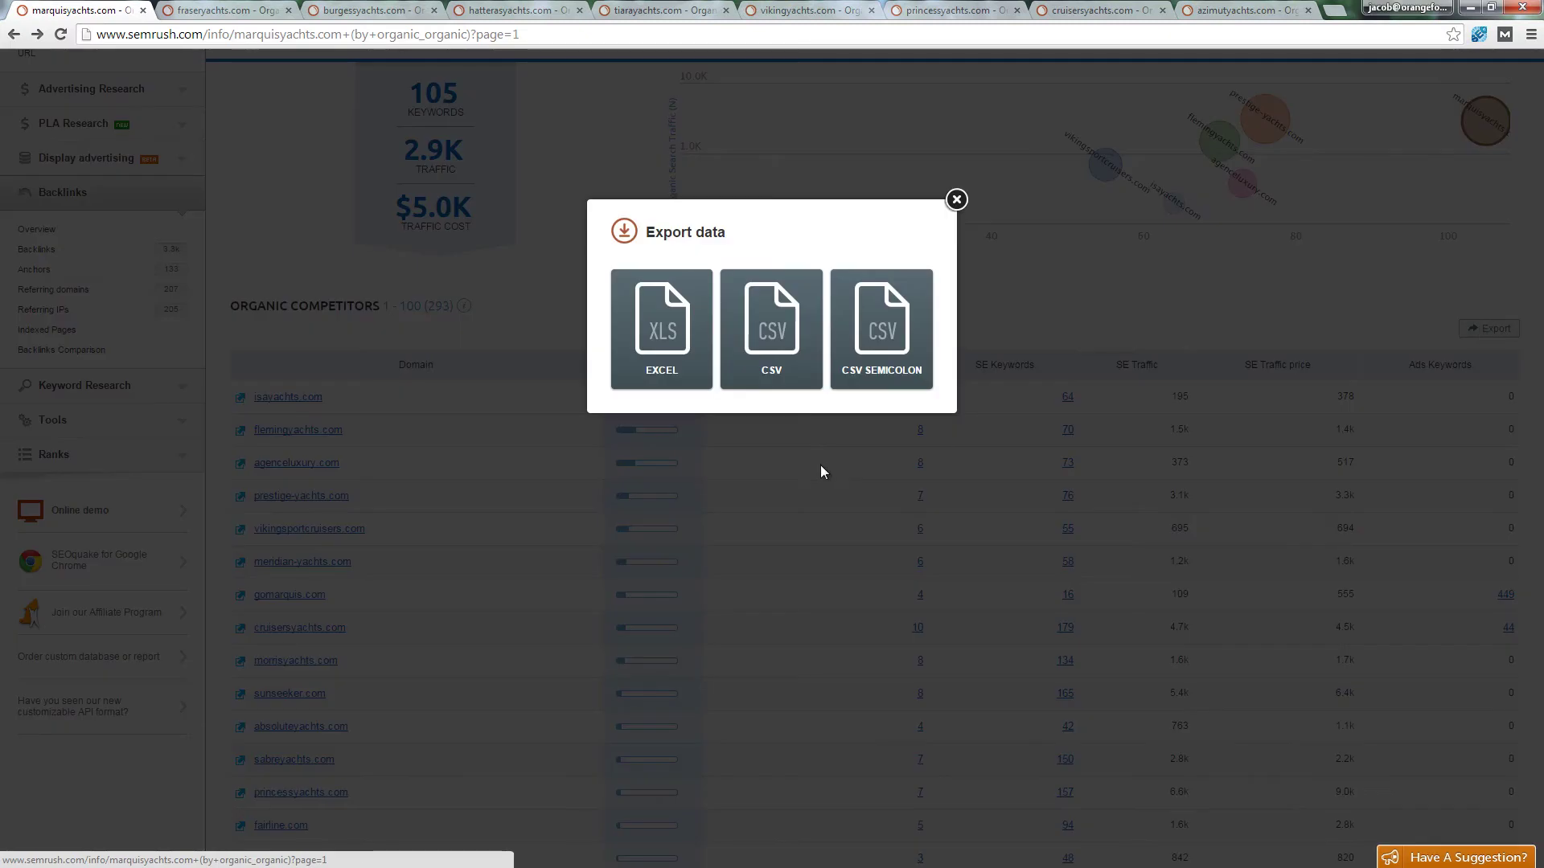
pyautogui.click(664, 330)
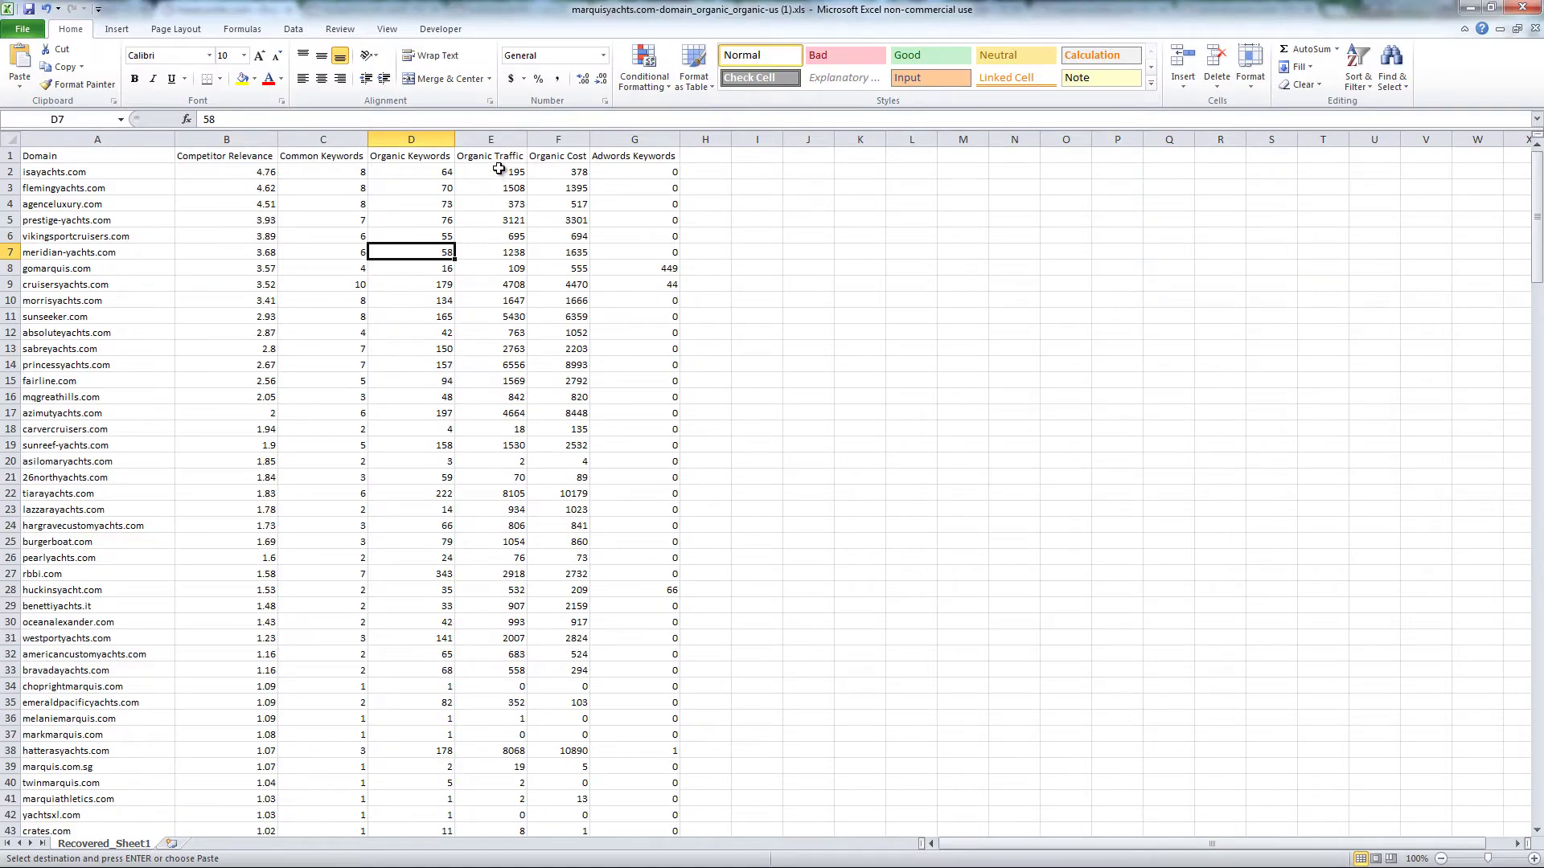
# Custom-sort the competitor data by Organic Traffic, largest to smallest
pyautogui.click(501, 172)
pyautogui.hotkey('ctrl', 'a')
pyautogui.rightClick(497, 258)
pyautogui.moveTo(563, 435)
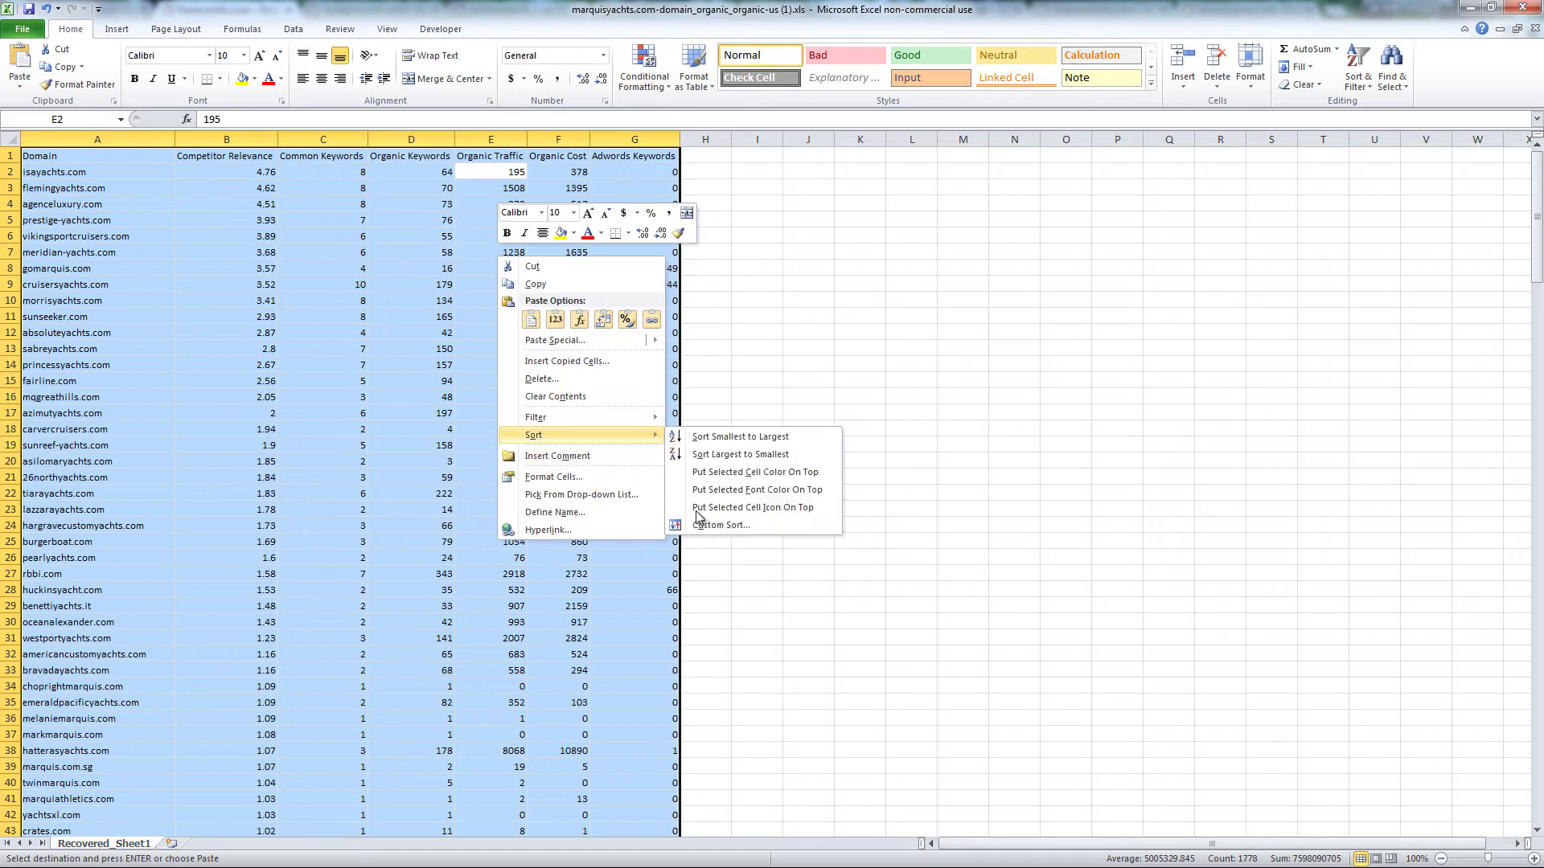
pyautogui.click(717, 524)
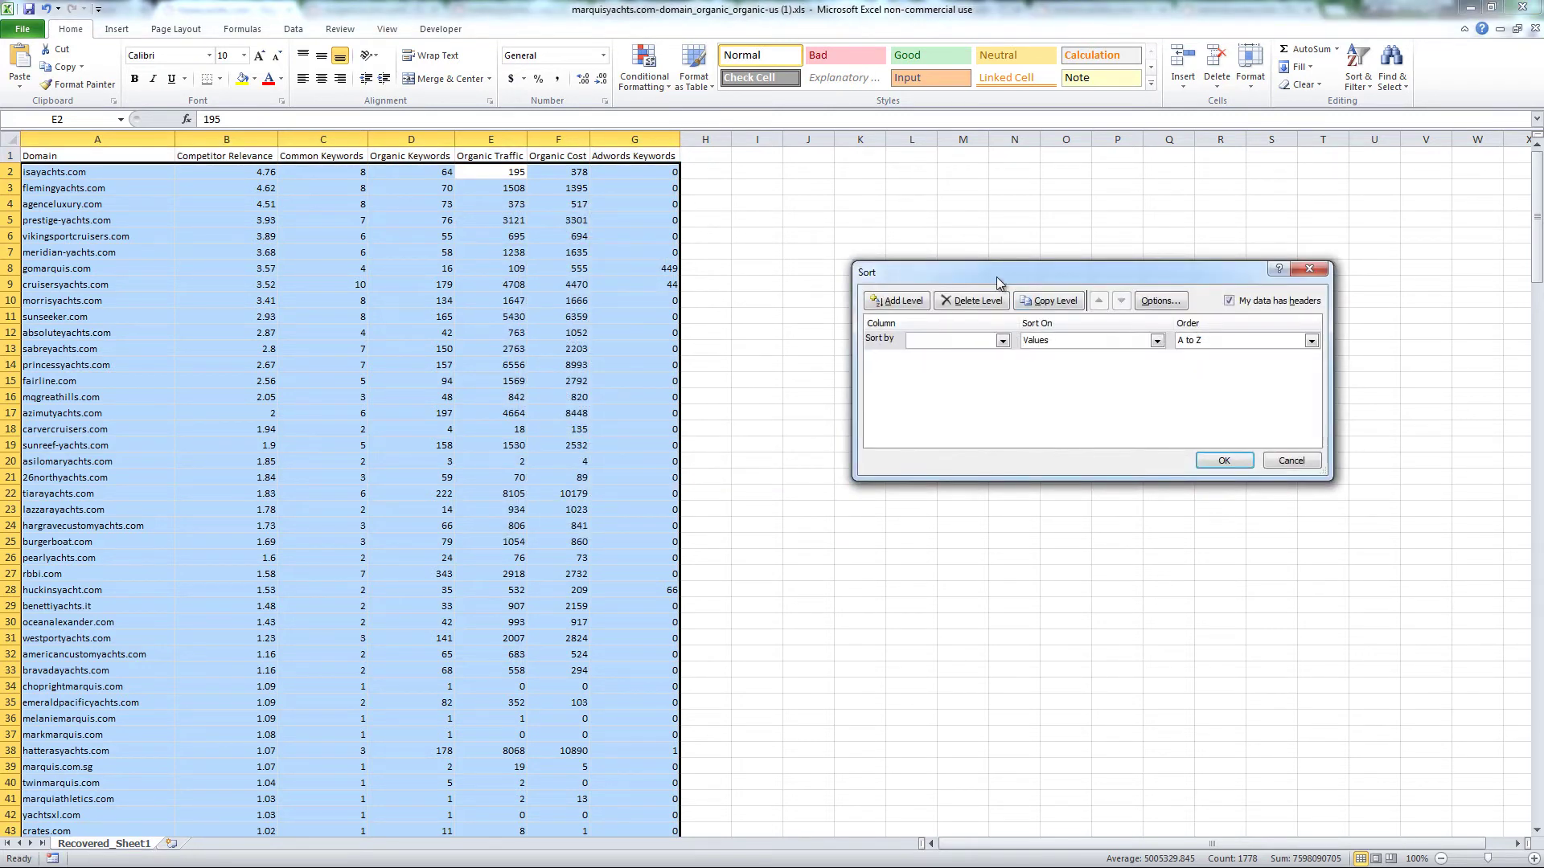
pyautogui.moveTo(996, 265); pyautogui.dragTo(362, 310)
pyautogui.click(355, 376)
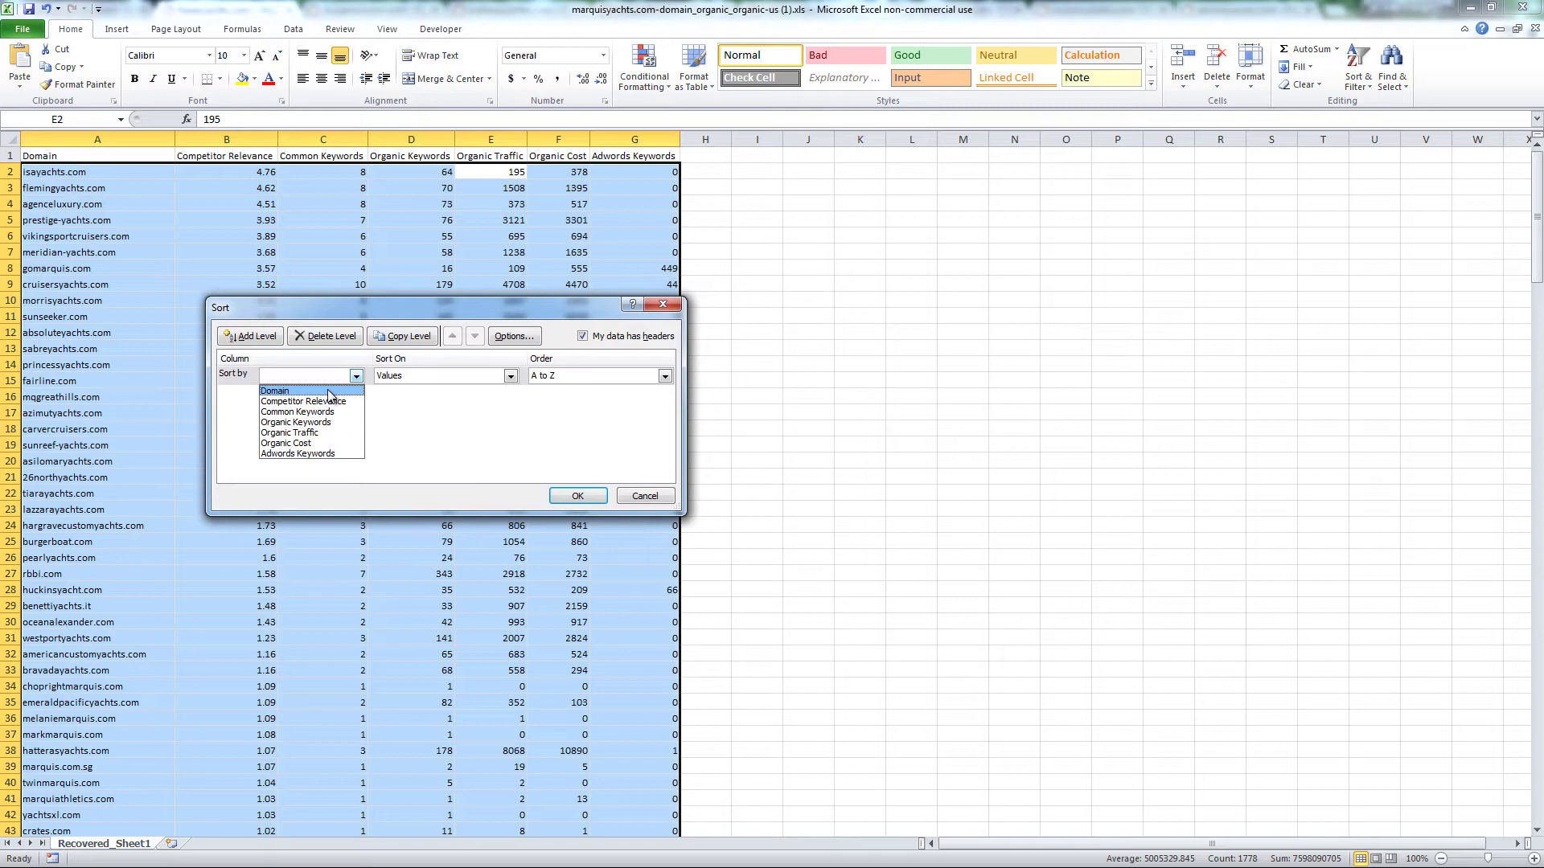
pyautogui.click(321, 433)
pyautogui.click(665, 377)
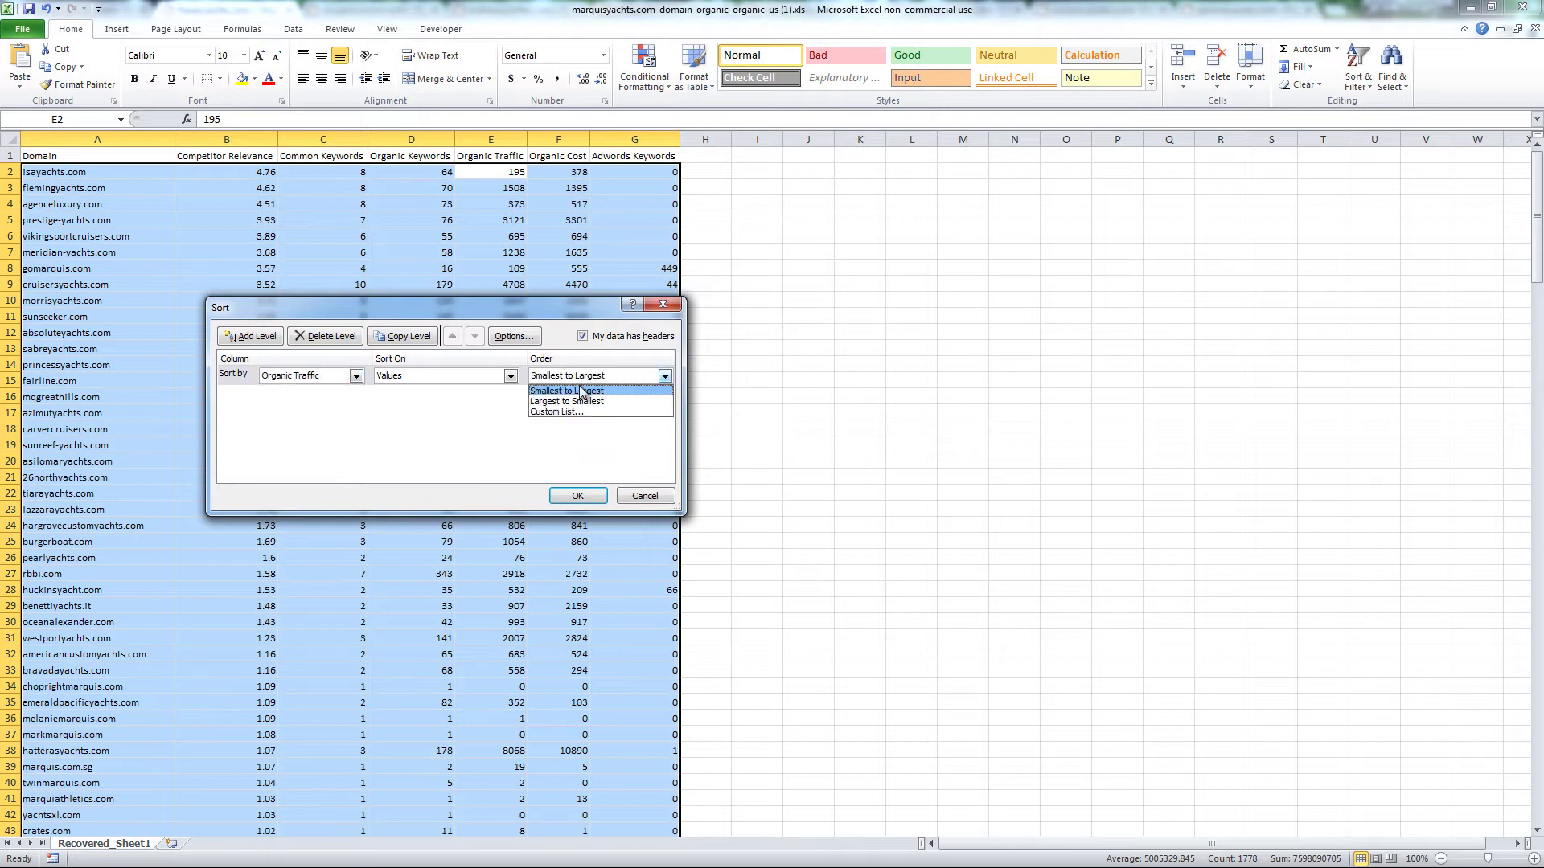
pyautogui.click(567, 400)
pyautogui.click(576, 497)
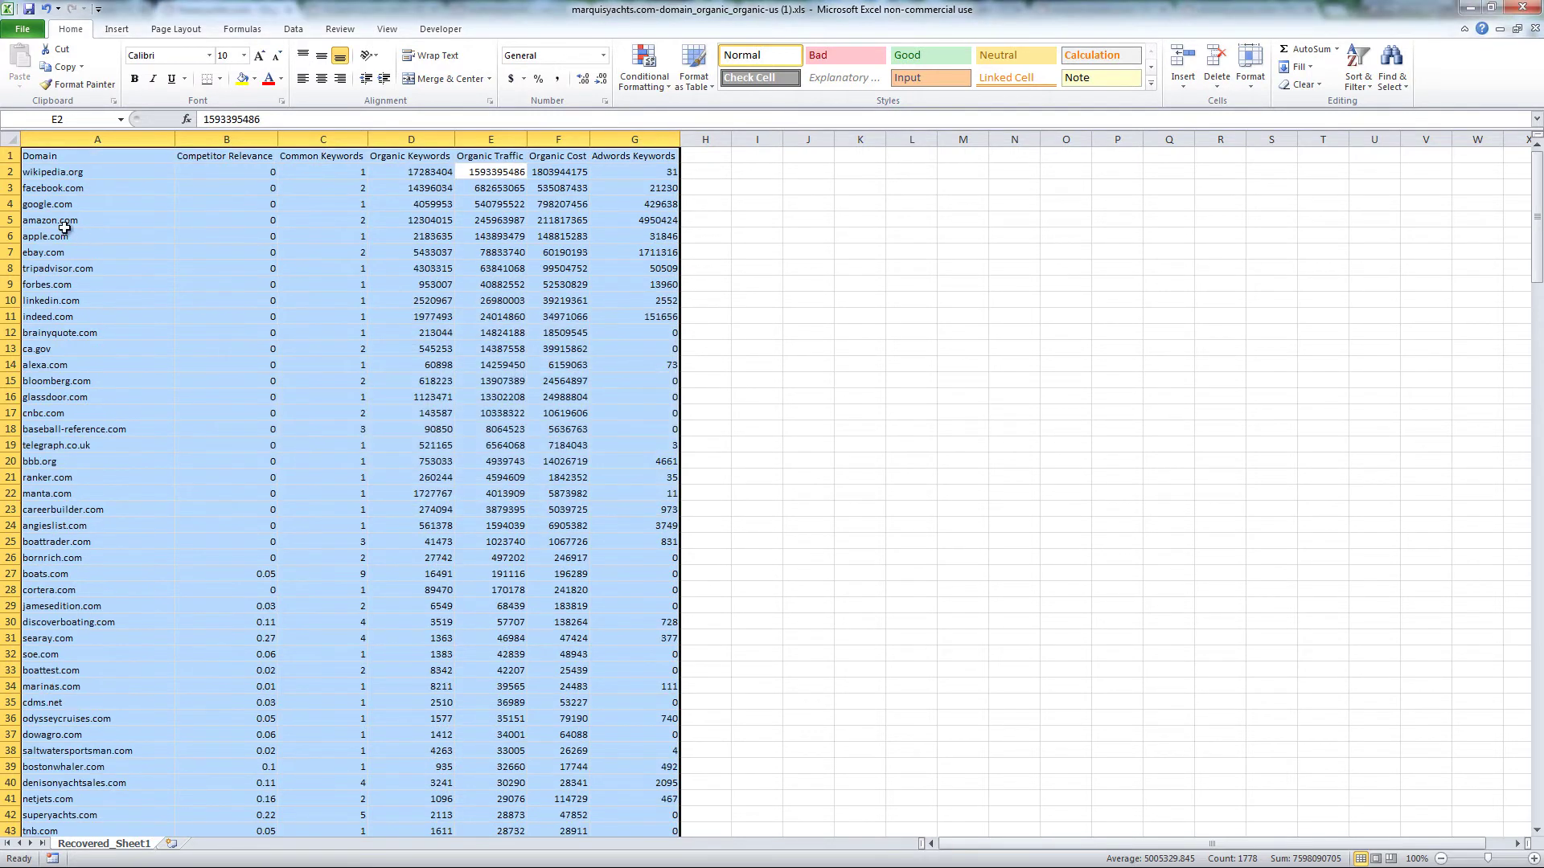
# Delete rows 2–30, the high-traffic generic sites starting with wikipedia.org
pyautogui.click(8, 172)
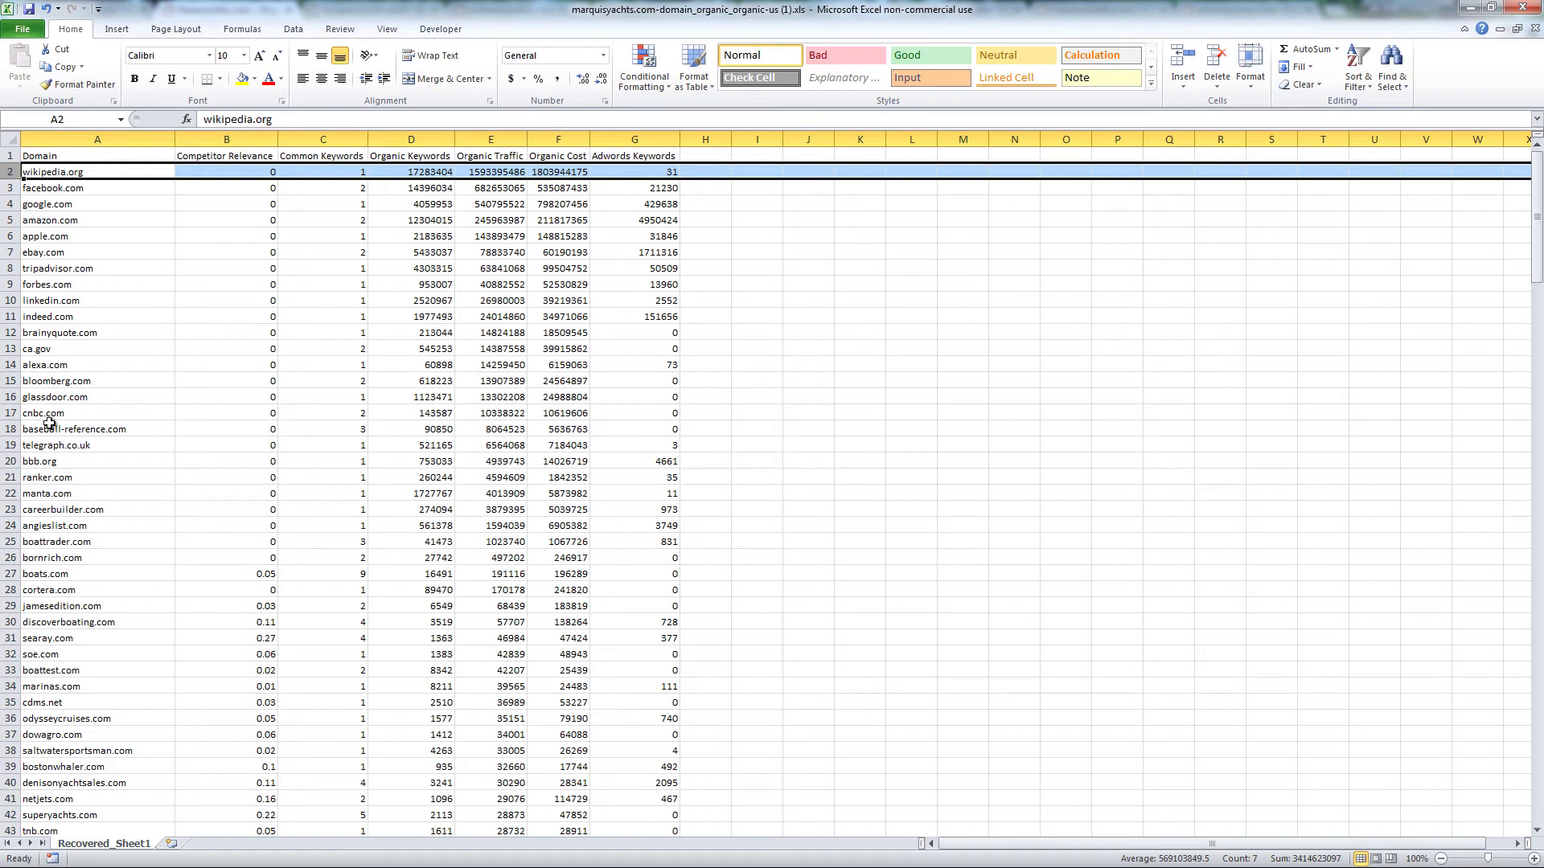
pyautogui.scroll(-1, 6, 556)
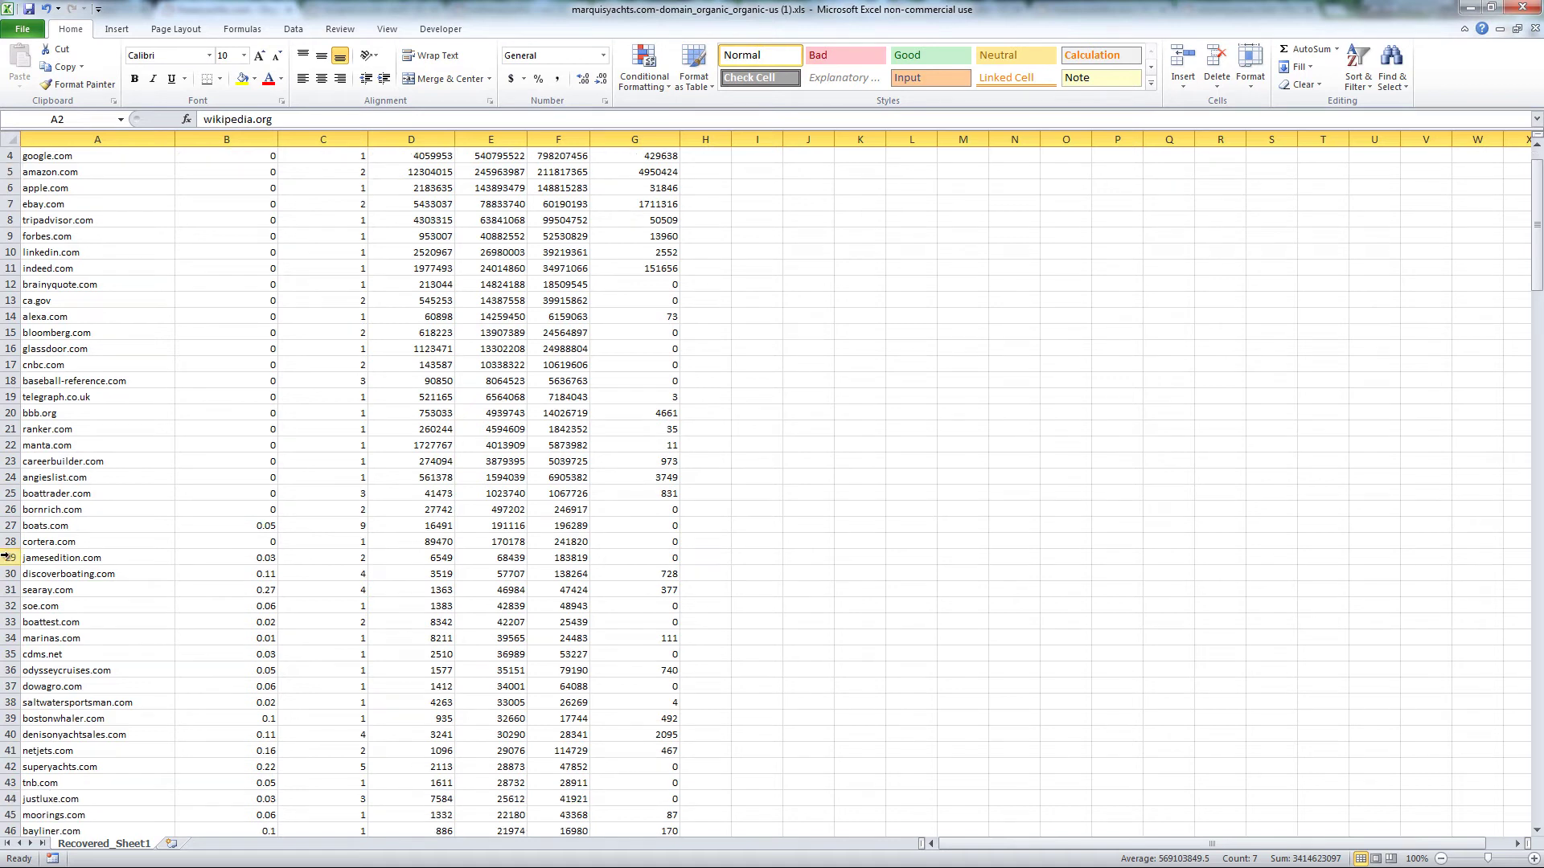
pyautogui.keyDown('shift'); pyautogui.click(4, 574); pyautogui.keyUp('shift')
pyautogui.rightClick(4, 575)
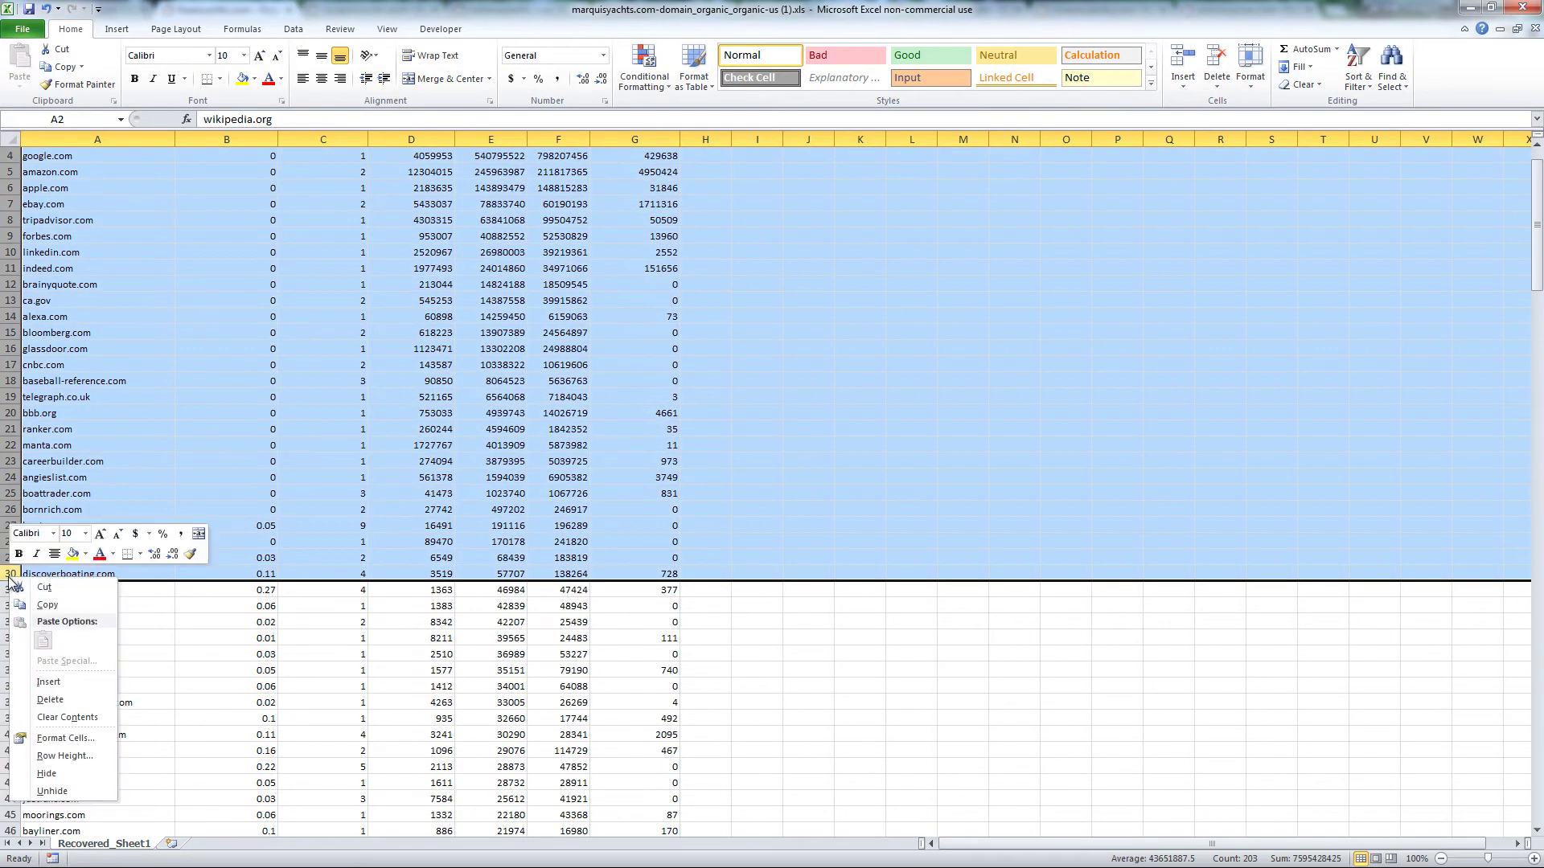
pyautogui.click(48, 695)
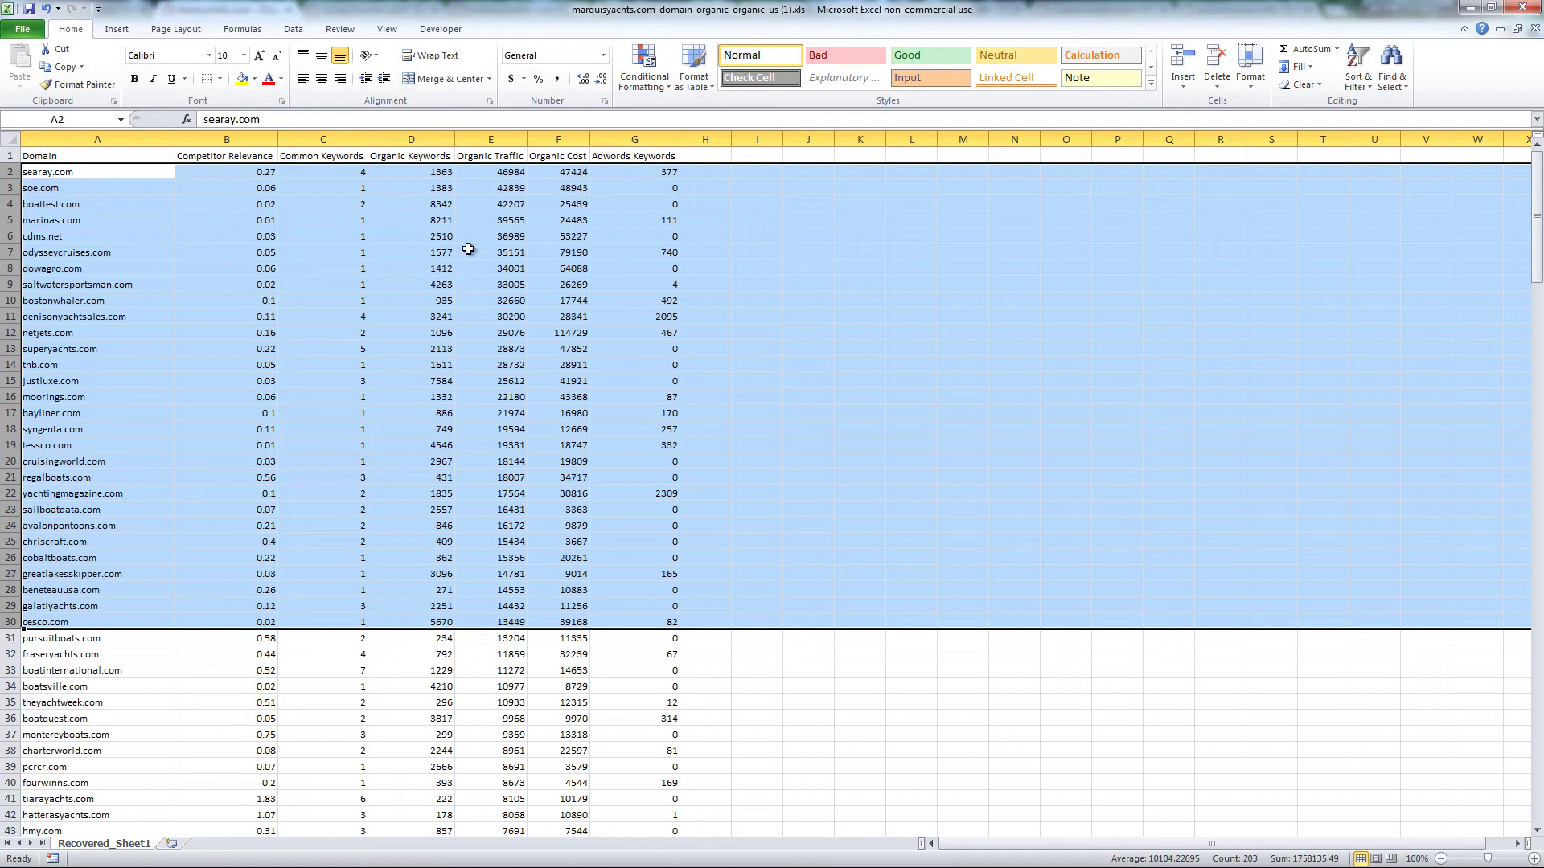
# Delete the low-traffic tail from row 72 (usedboatyard.com) to the end of the data
pyautogui.scroll(-4, 477, 467)
pyautogui.scroll(-11, 477, 466)
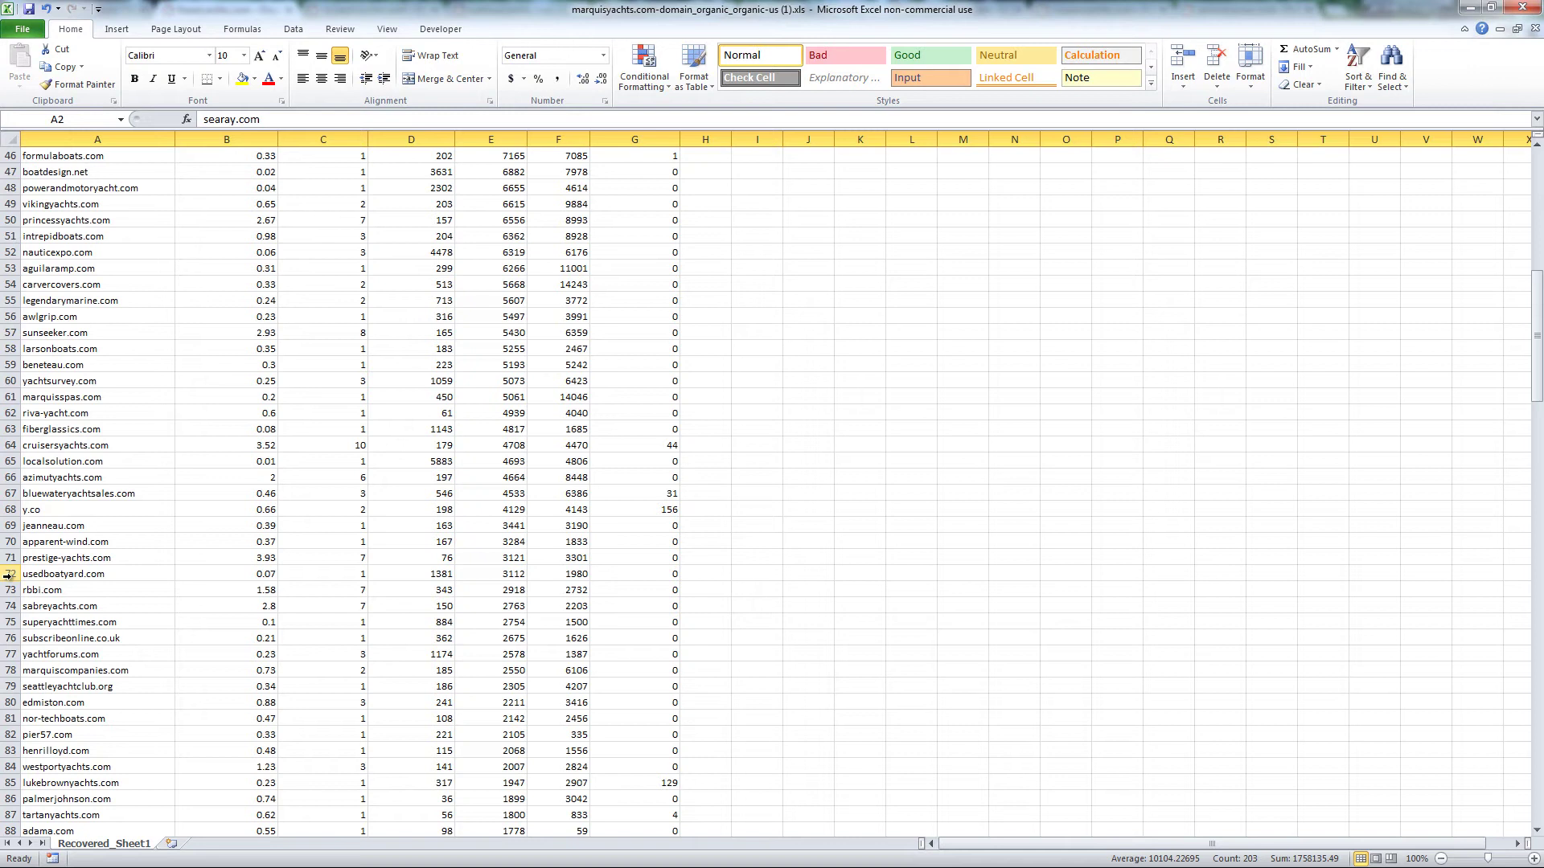
pyautogui.click(7, 575)
pyautogui.scroll(-20, 14, 621)
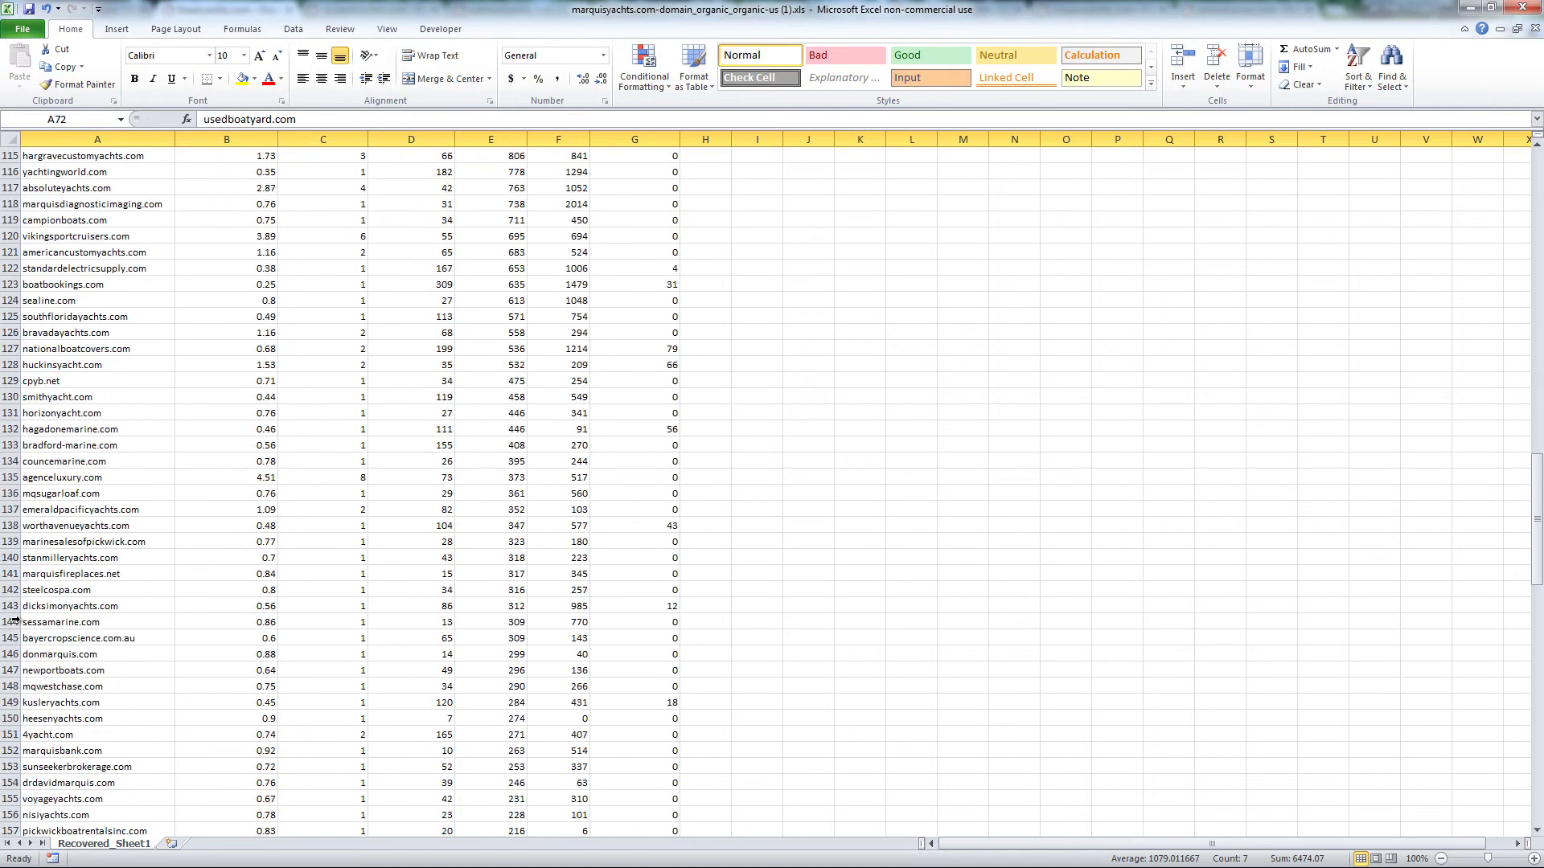
pyautogui.scroll(20, 15, 621)
pyautogui.hotkey('ctrl', 'shift', 'Down')
pyautogui.rightClick(18, 647)
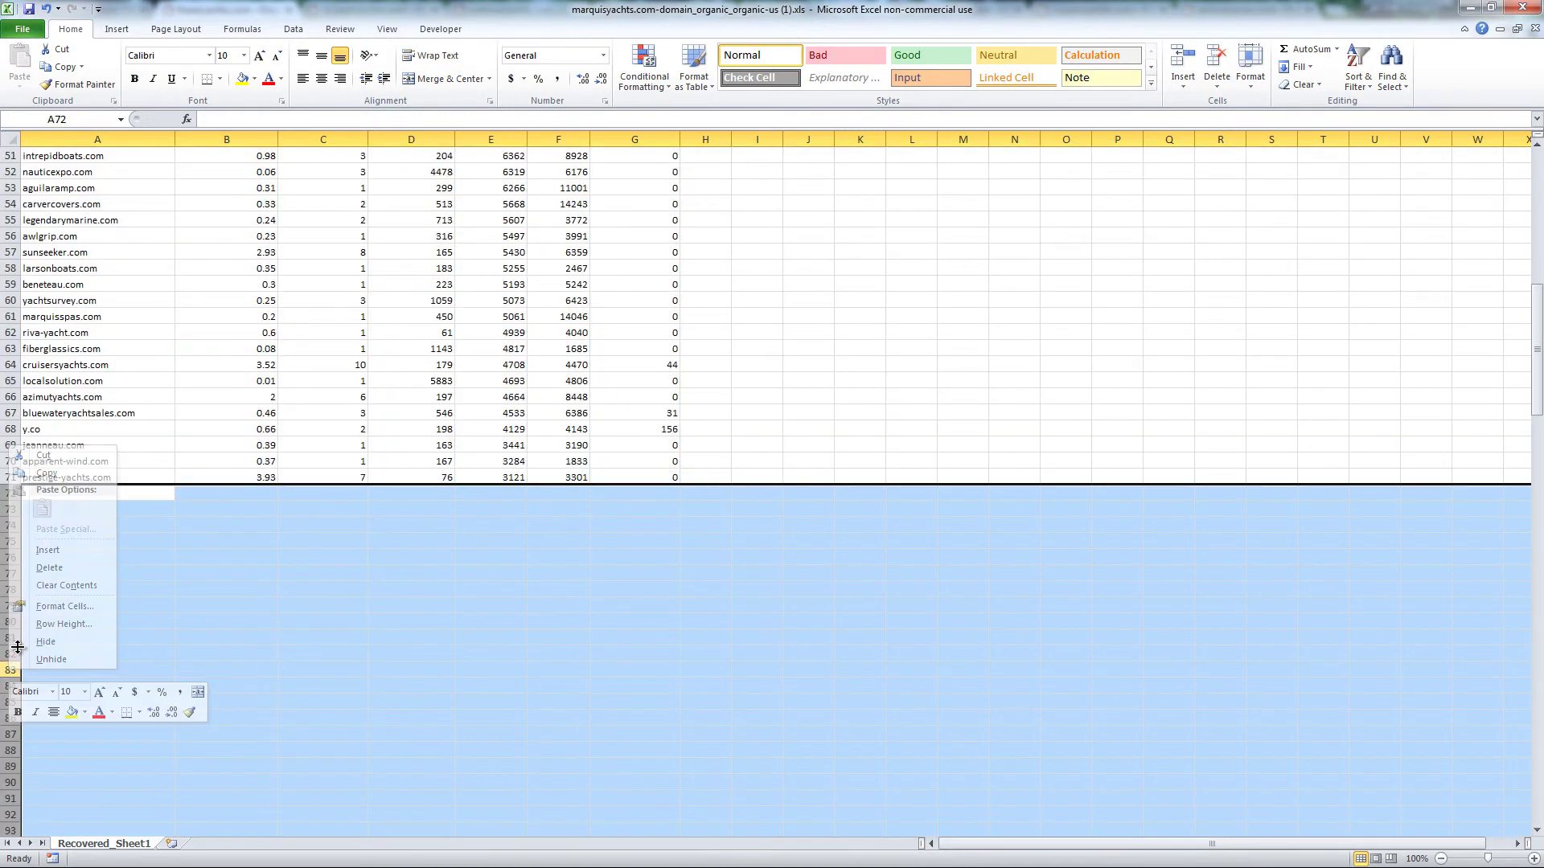
pyautogui.click(49, 567)
pyautogui.scroll(17, 120, 482)
# Custom-sort the remaining domains by Common Keywords, largest first
pyautogui.click(325, 241)
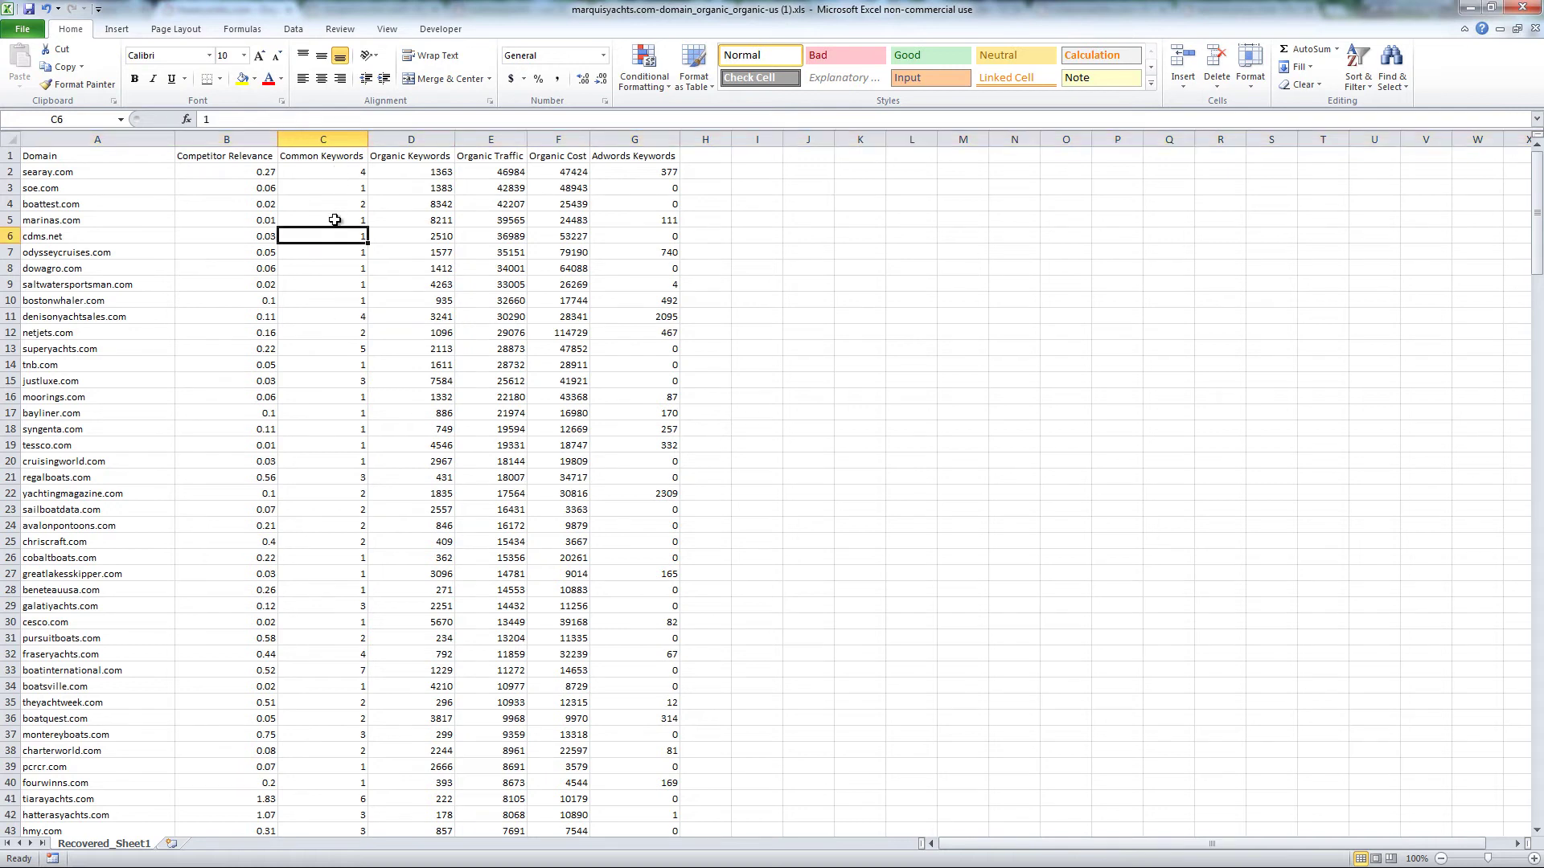
pyautogui.hotkey('ctrl', 'a')
pyautogui.rightClick(328, 326)
pyautogui.moveTo(394, 507)
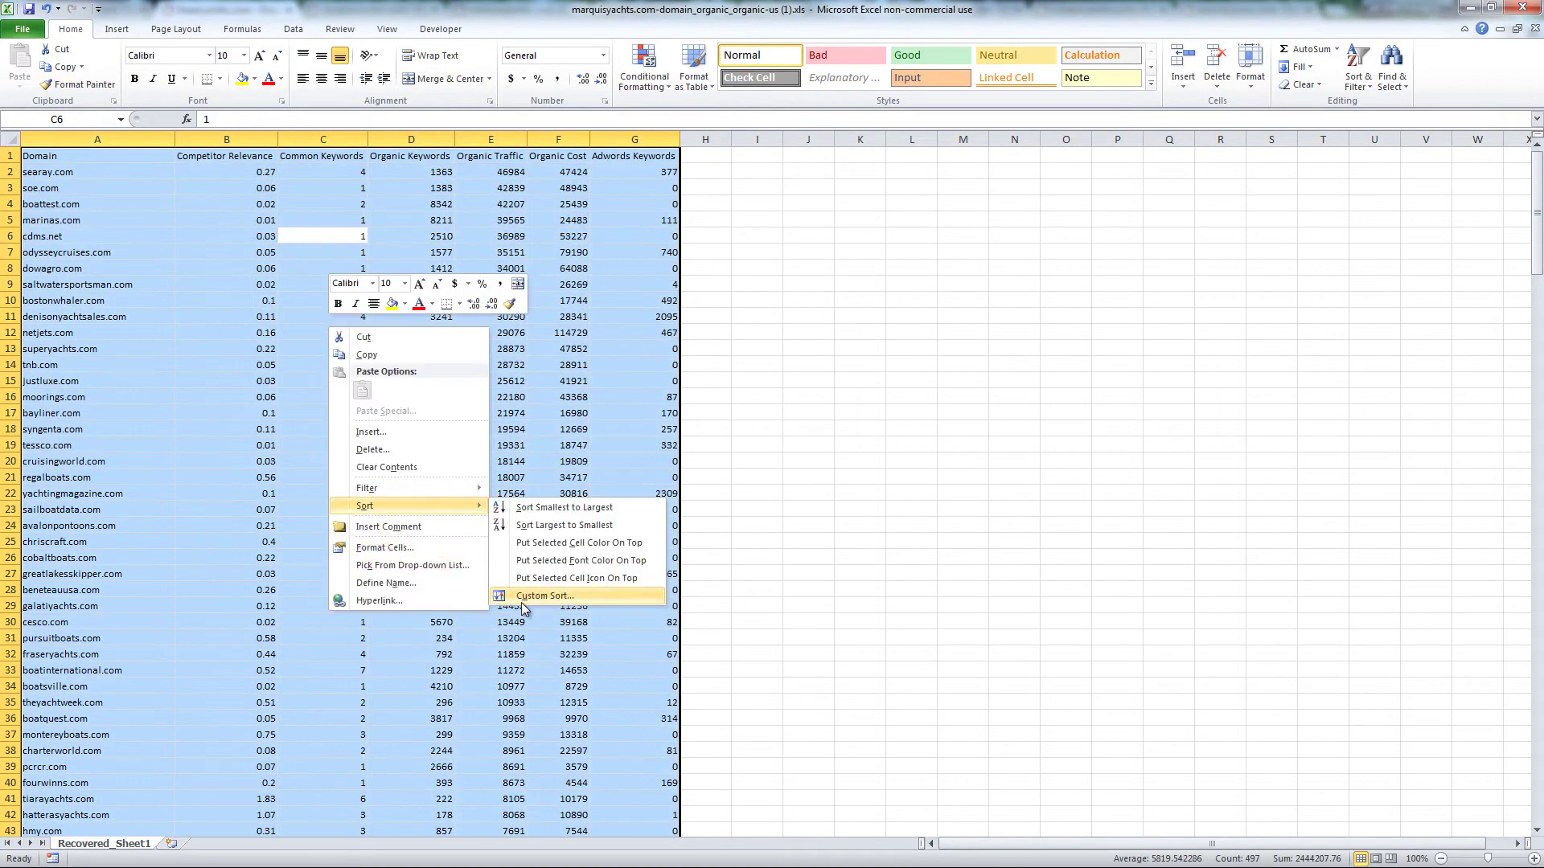
pyautogui.click(533, 596)
pyautogui.click(313, 376)
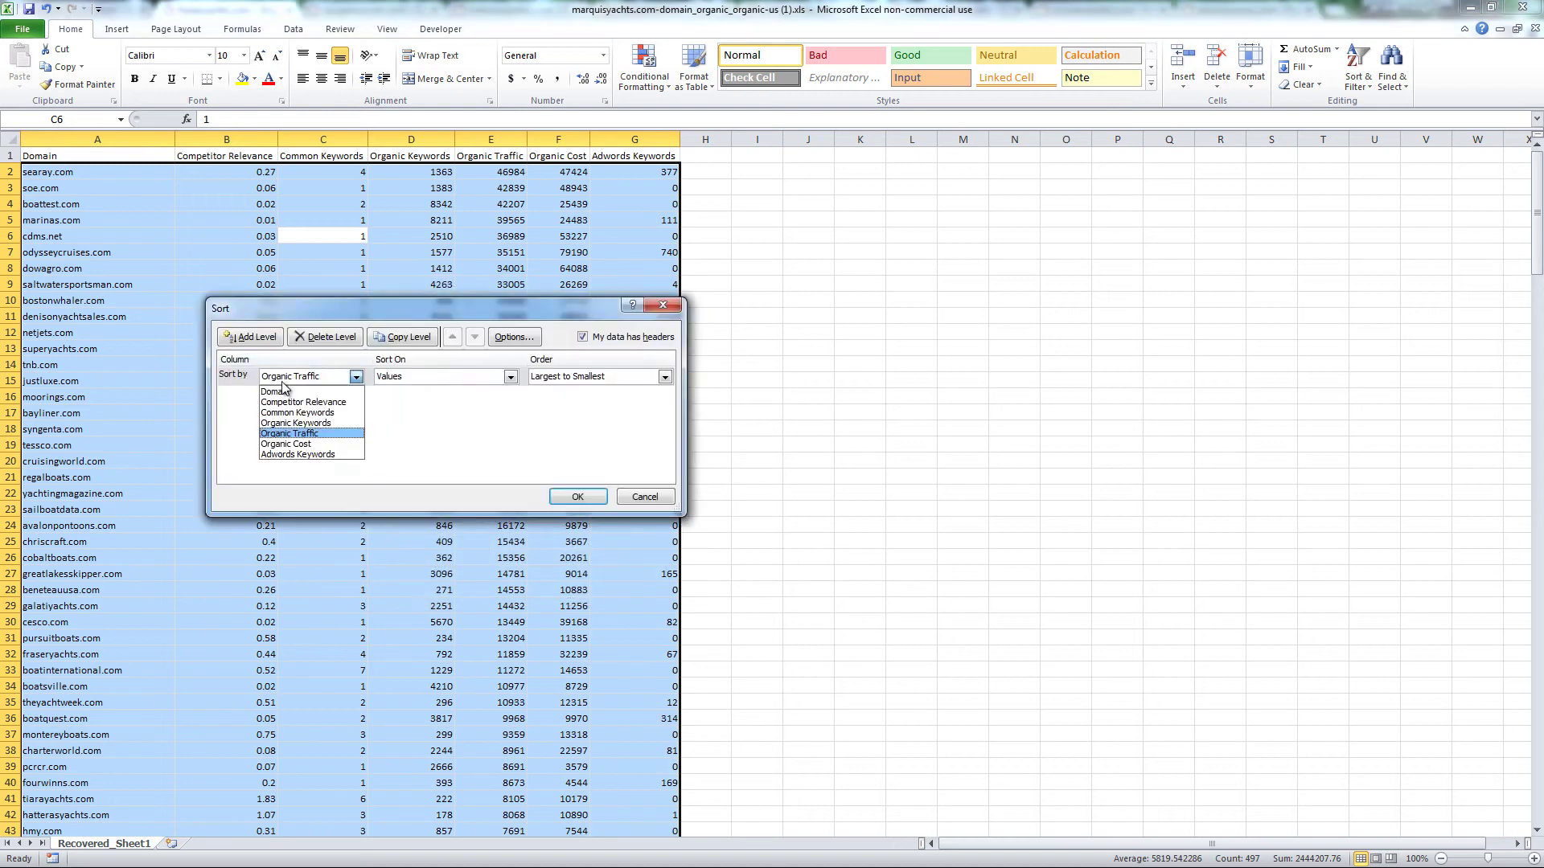
pyautogui.click(310, 411)
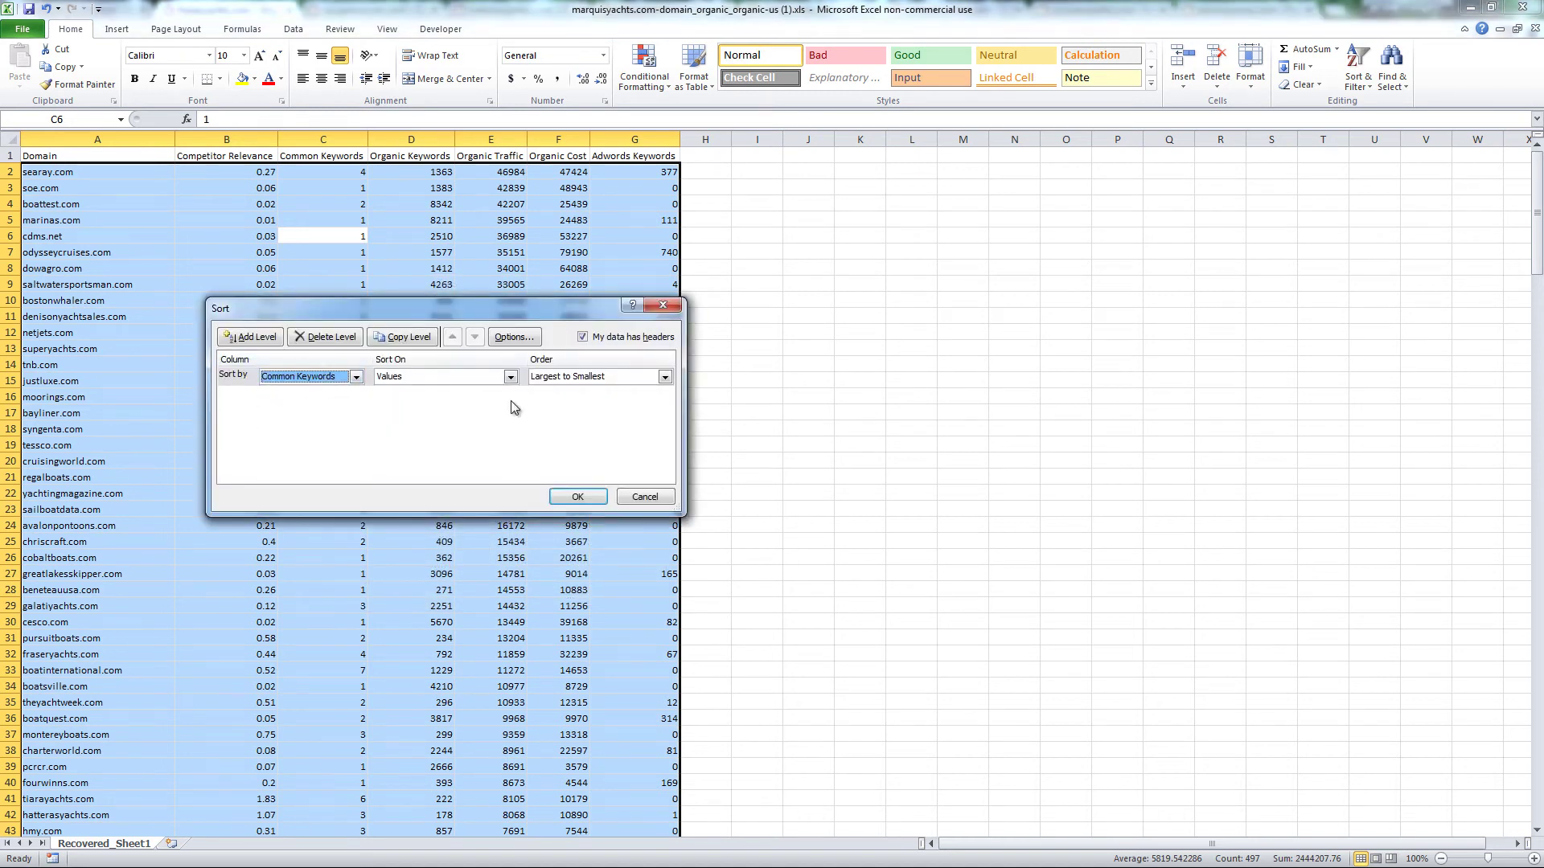
pyautogui.click(570, 496)
pyautogui.click(181, 623)
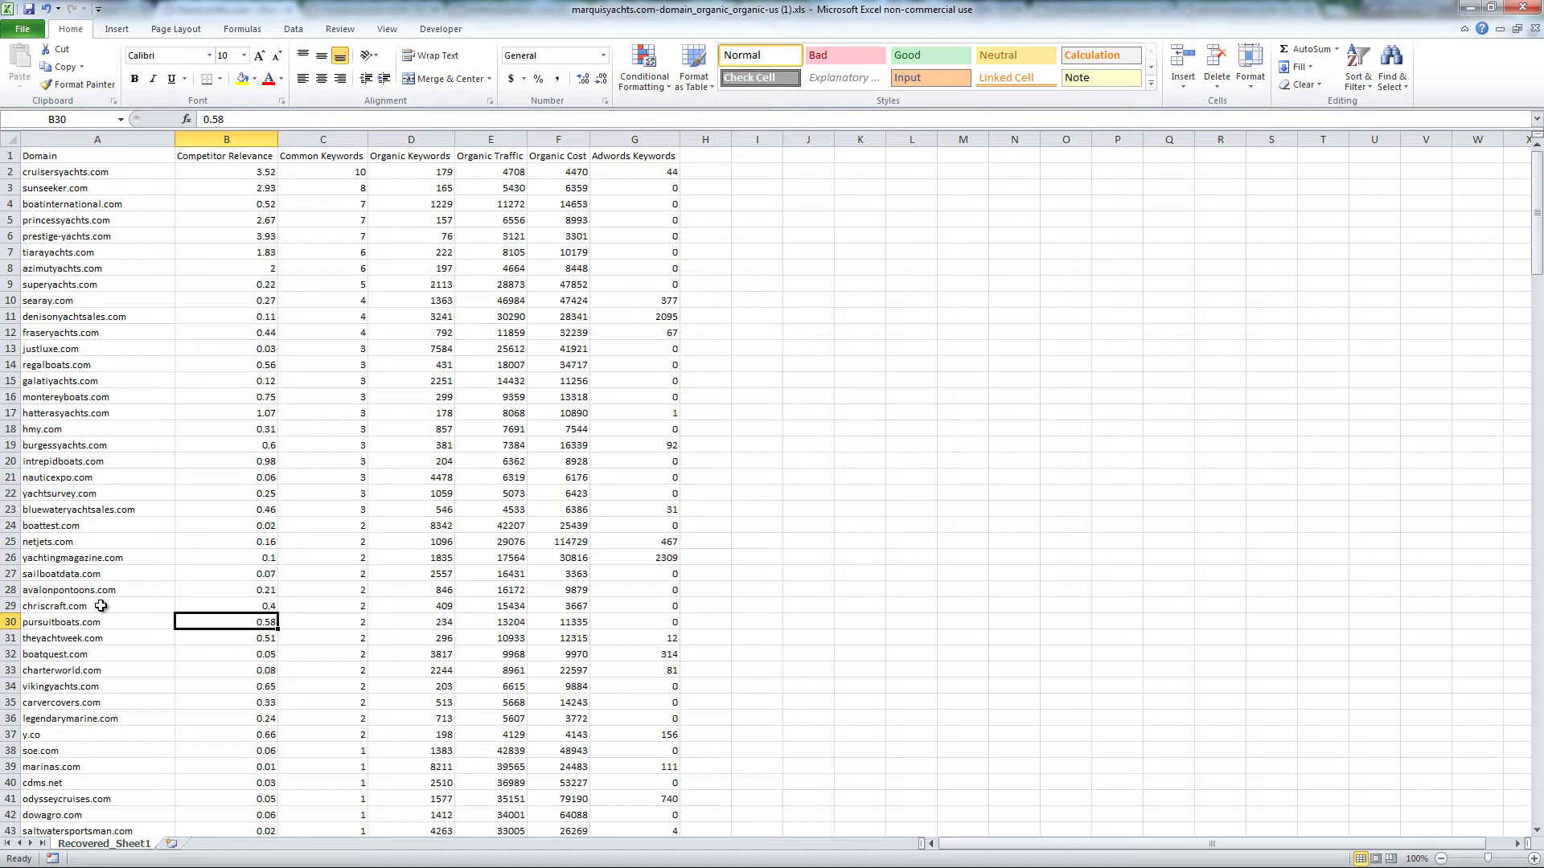
# Clear rows 24–71, from boattest.com down, which share fewer than three keywords
pyautogui.click(10, 527)
pyautogui.scroll(-10, 11, 643)
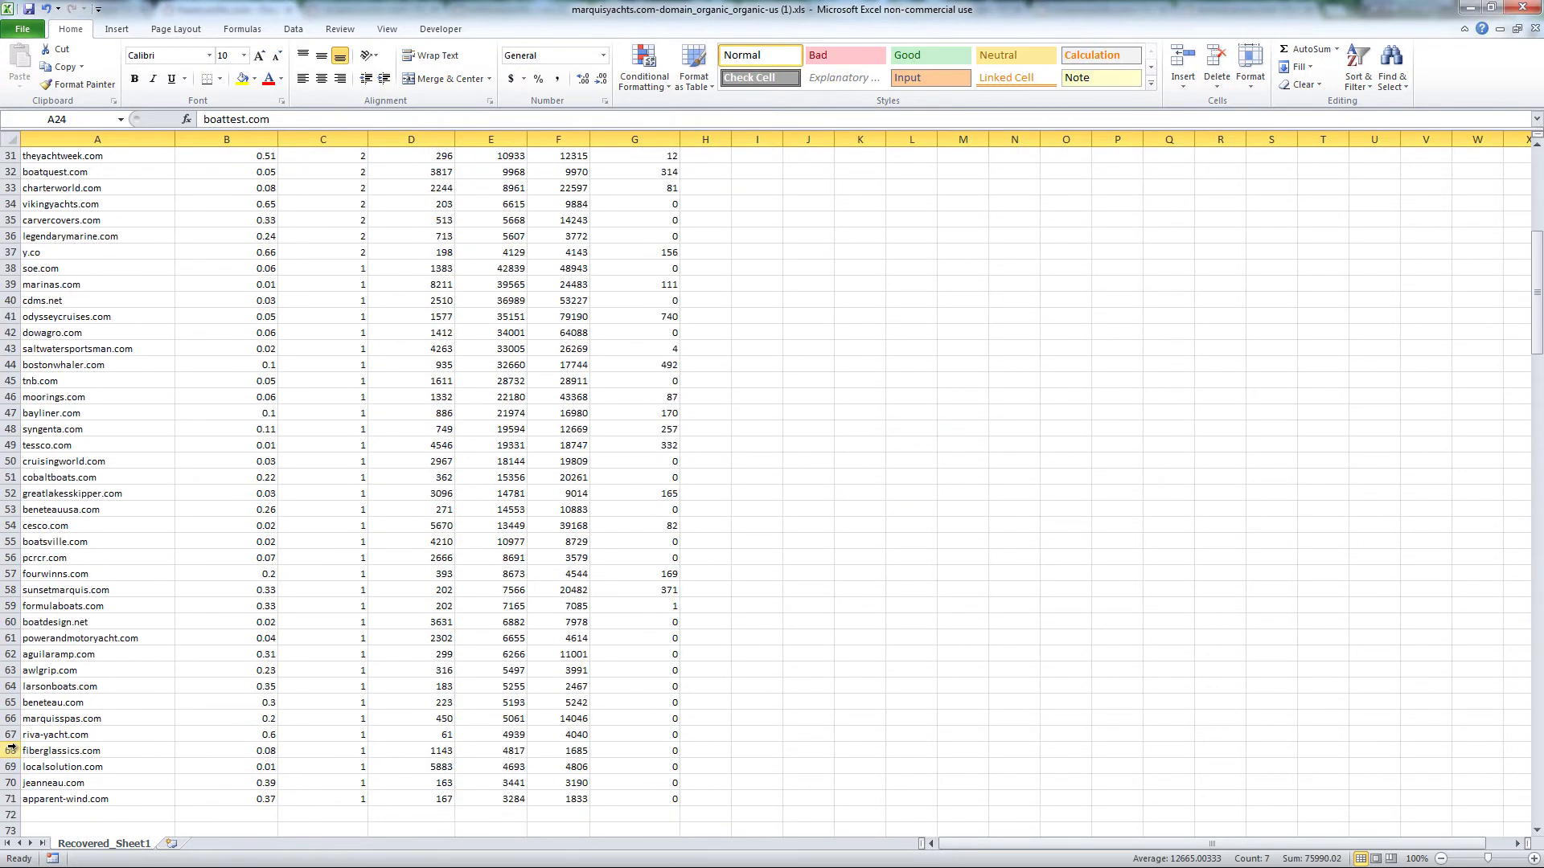
pyautogui.keyDown('shift'); pyautogui.click(11, 800); pyautogui.keyUp('shift')
pyautogui.press('Delete')
pyautogui.scroll(10, 110, 620)
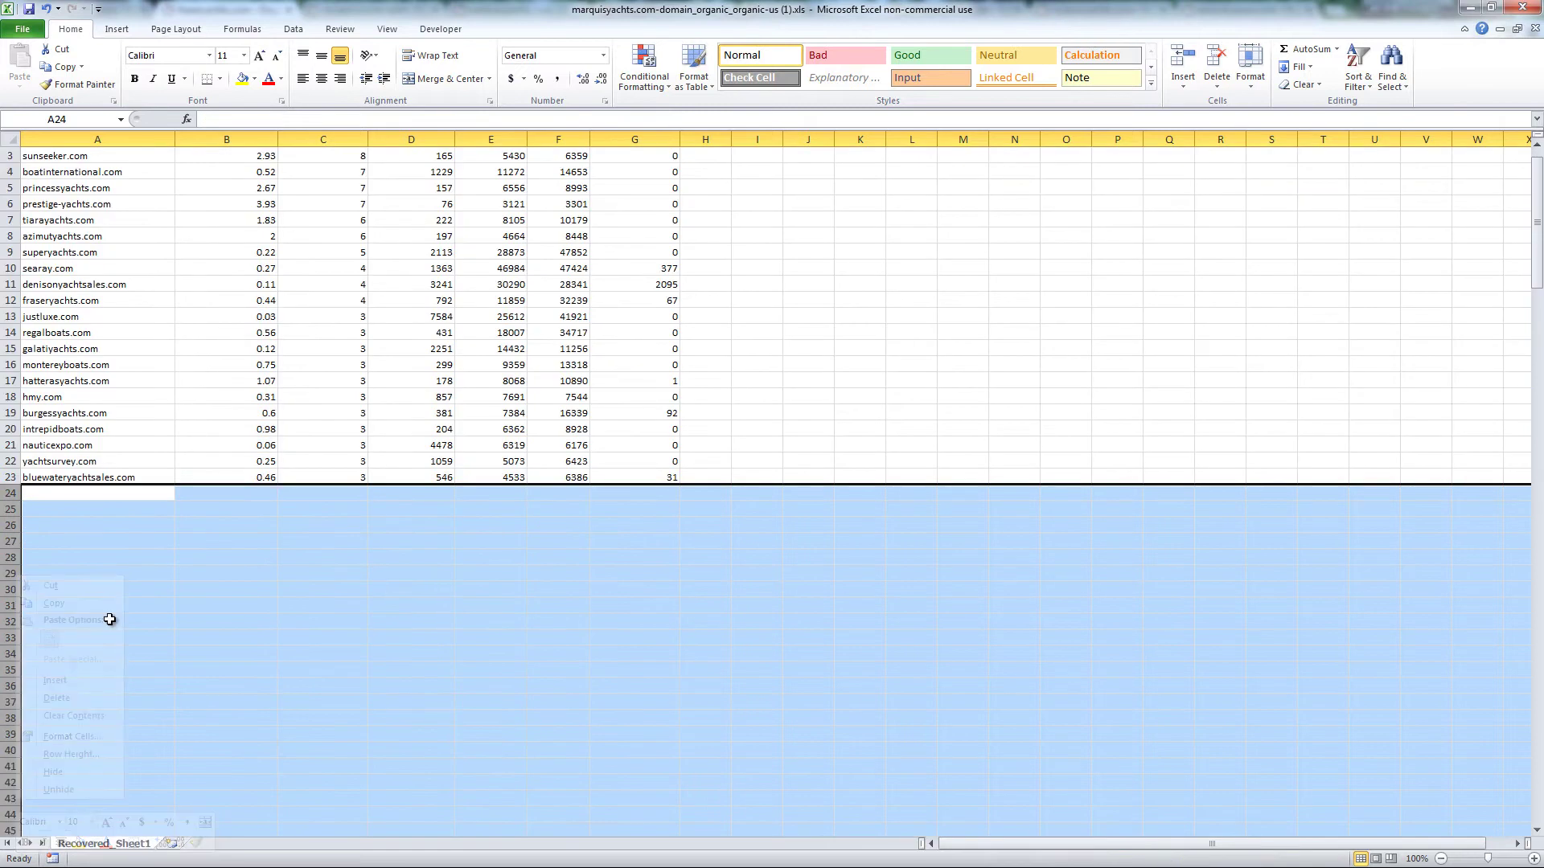
pyautogui.click(111, 415)
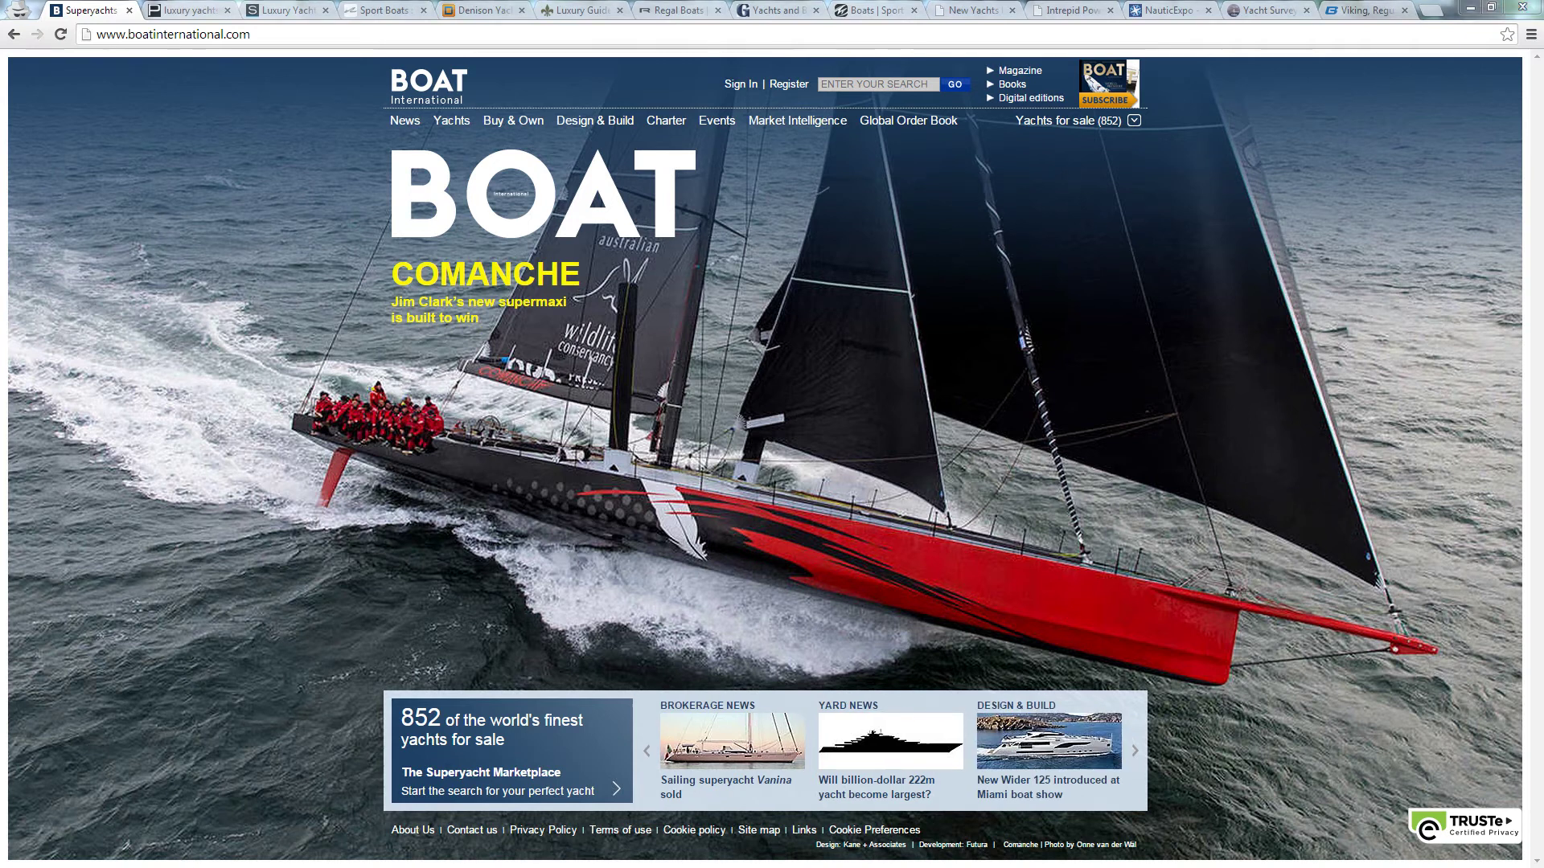
# Close the competitor site tabs, from boatinternational.com and searay.com through hmy.com, NauticExpo and Yacht Survey
pyautogui.click(130, 10)
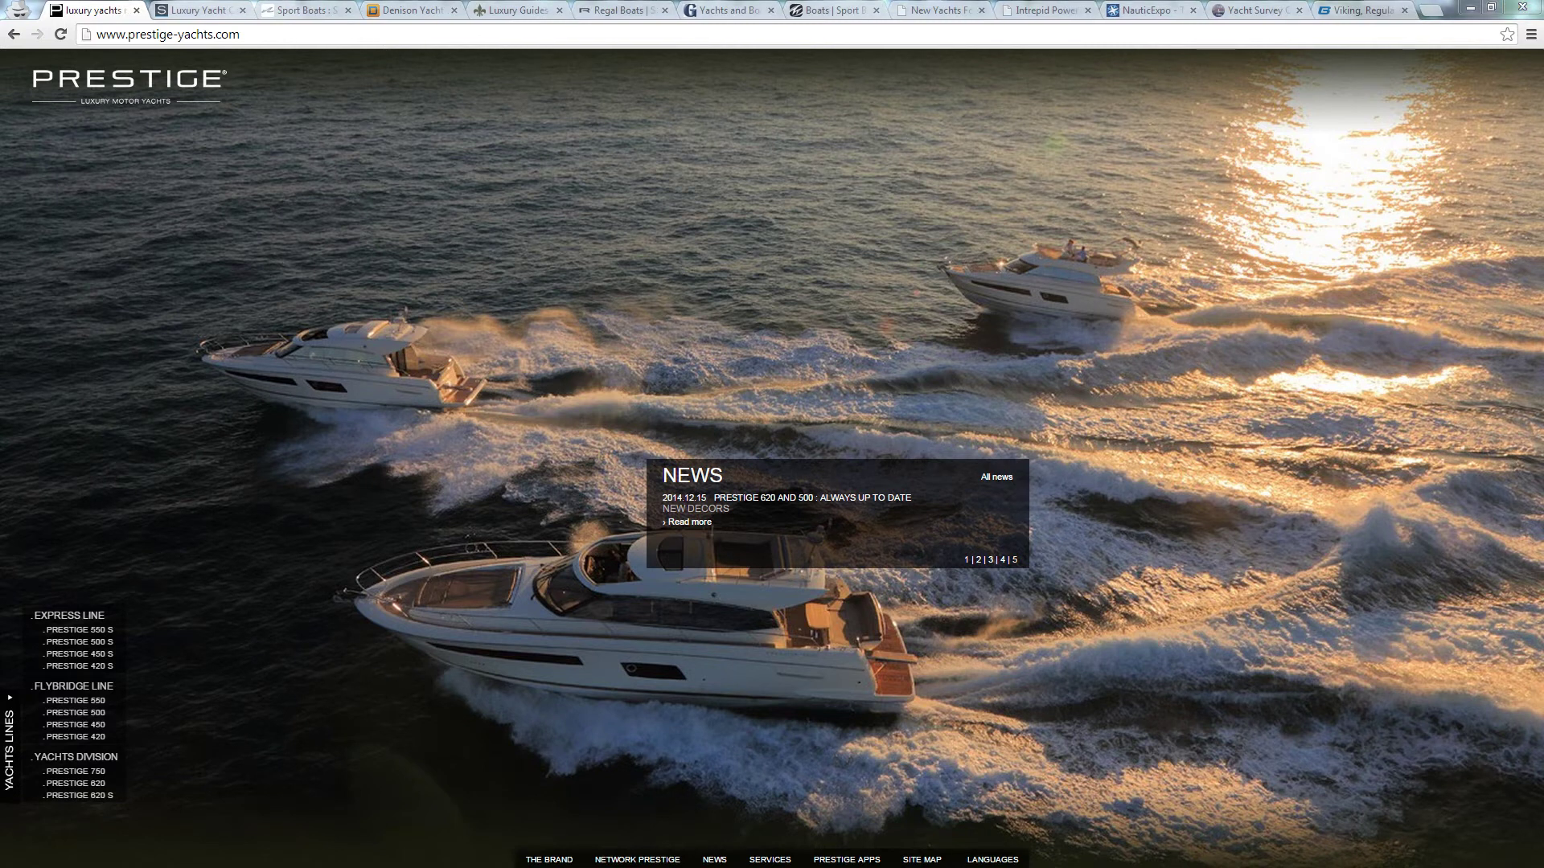
pyautogui.hotkey('ctrl', 'w')
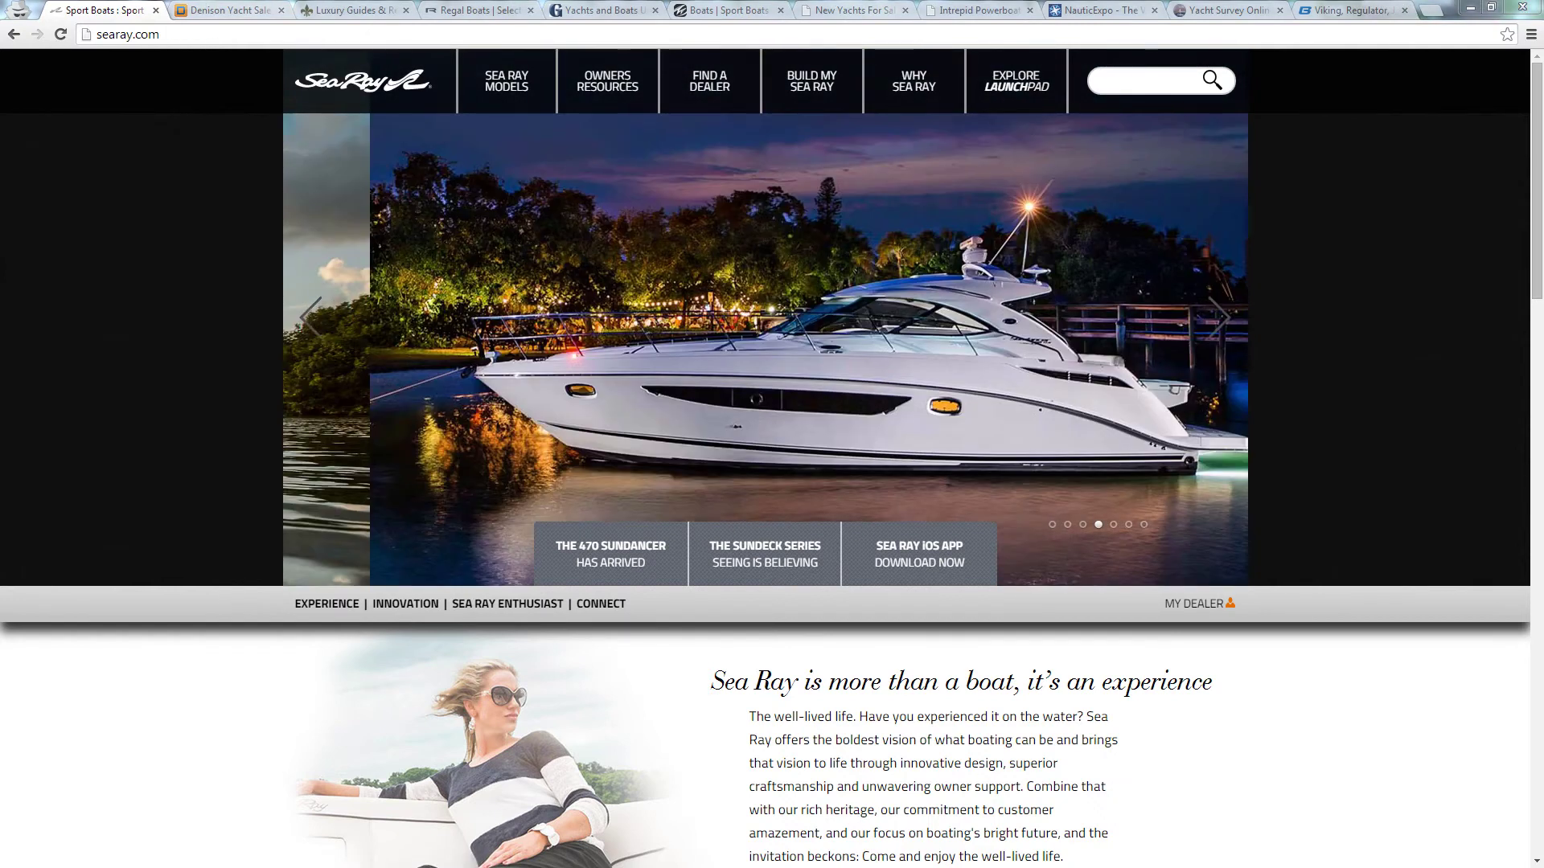
pyautogui.click(157, 11)
pyautogui.click(157, 11)
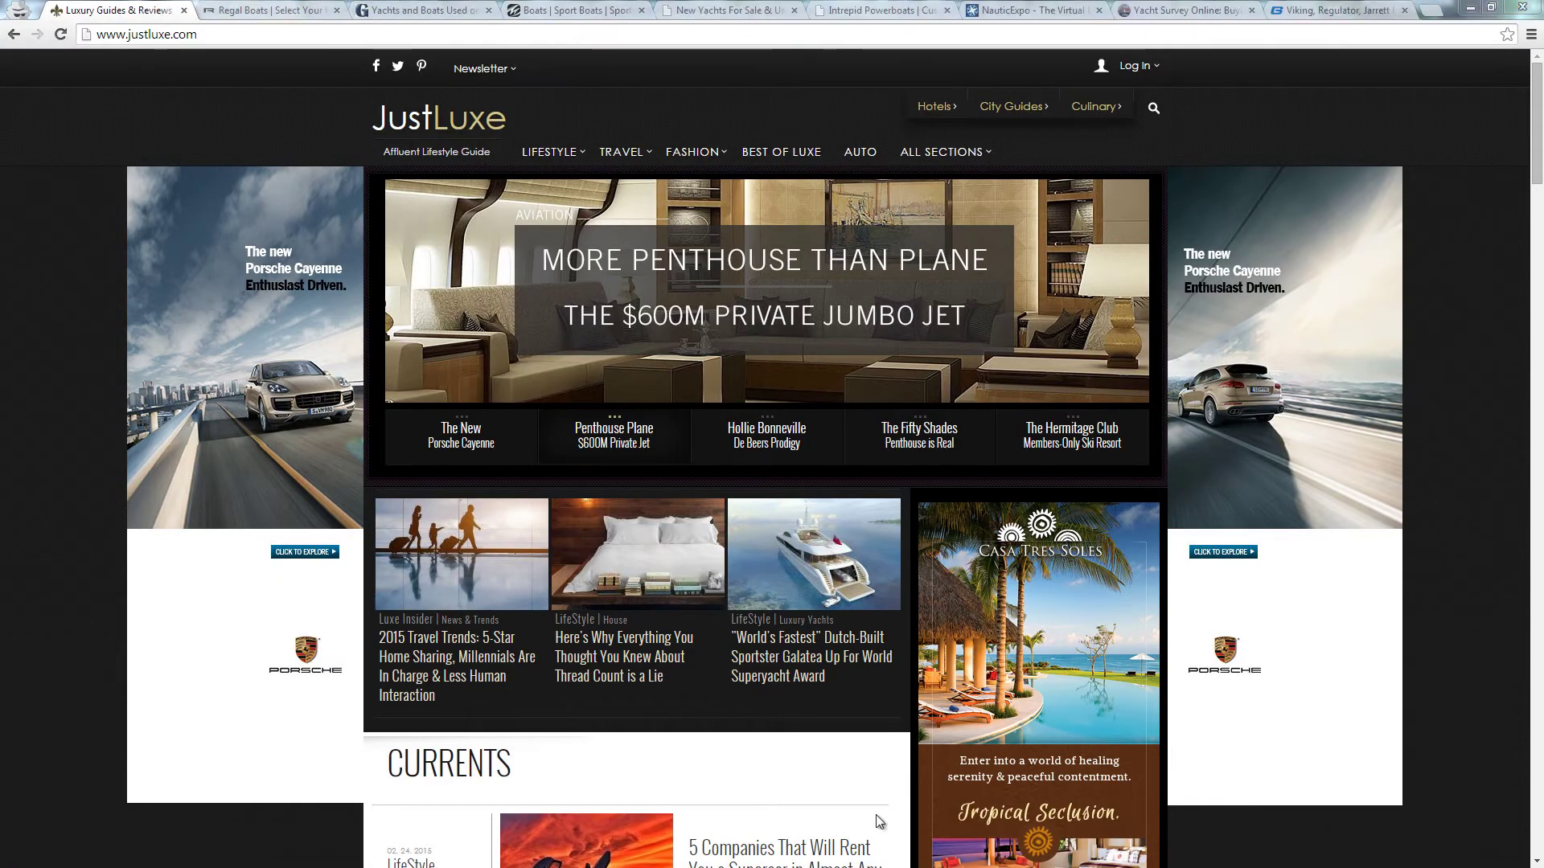
pyautogui.click(185, 11)
pyautogui.click(187, 12)
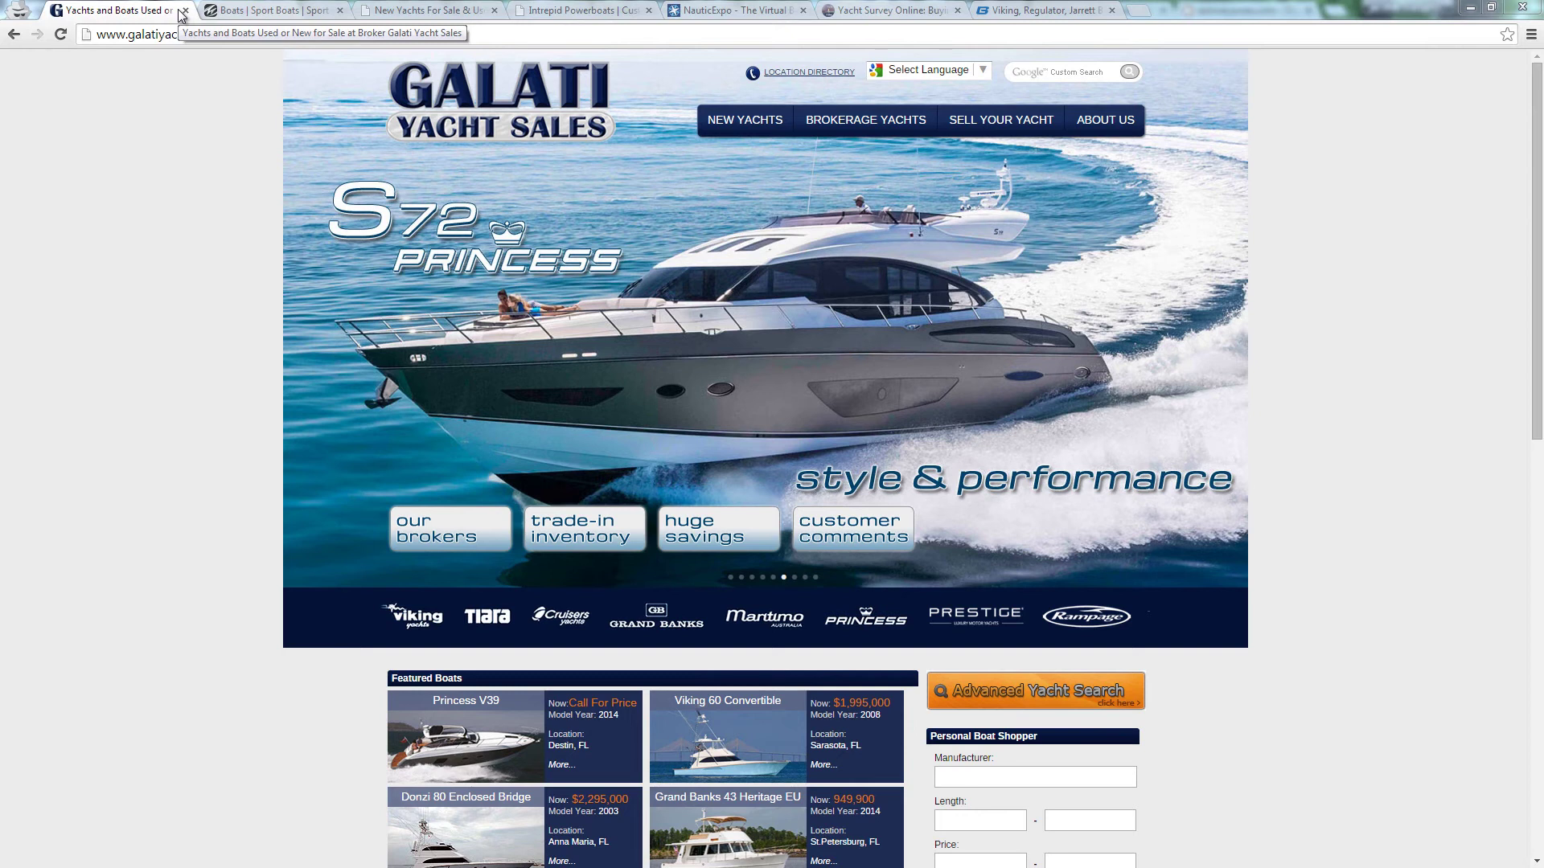
pyautogui.click(184, 11)
pyautogui.click(187, 12)
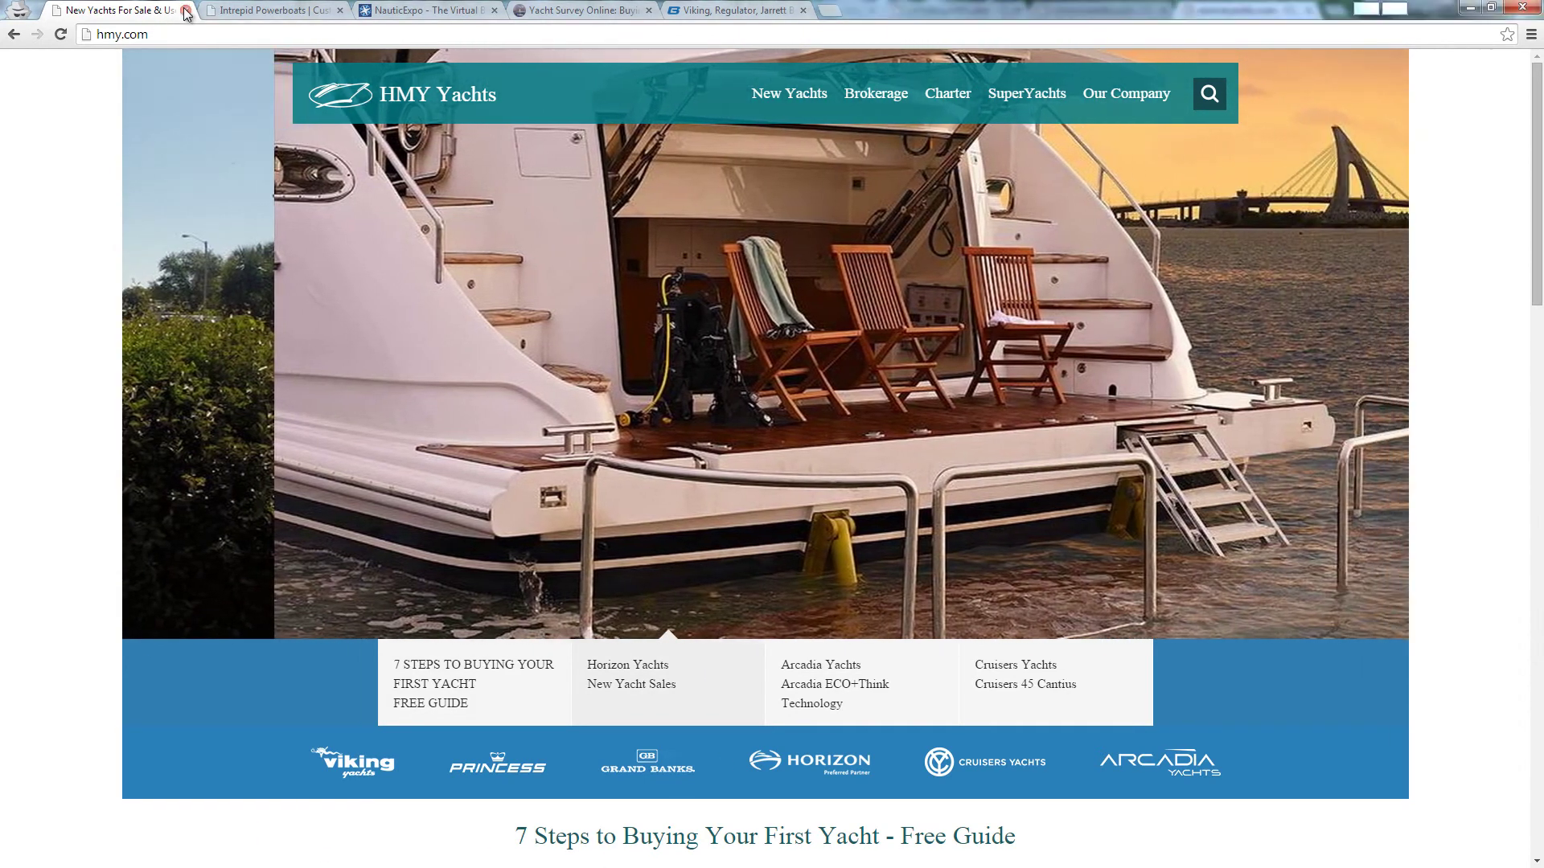
pyautogui.hotkey('ctrl', 'w')
pyautogui.hotkey('ctrl', 'w')
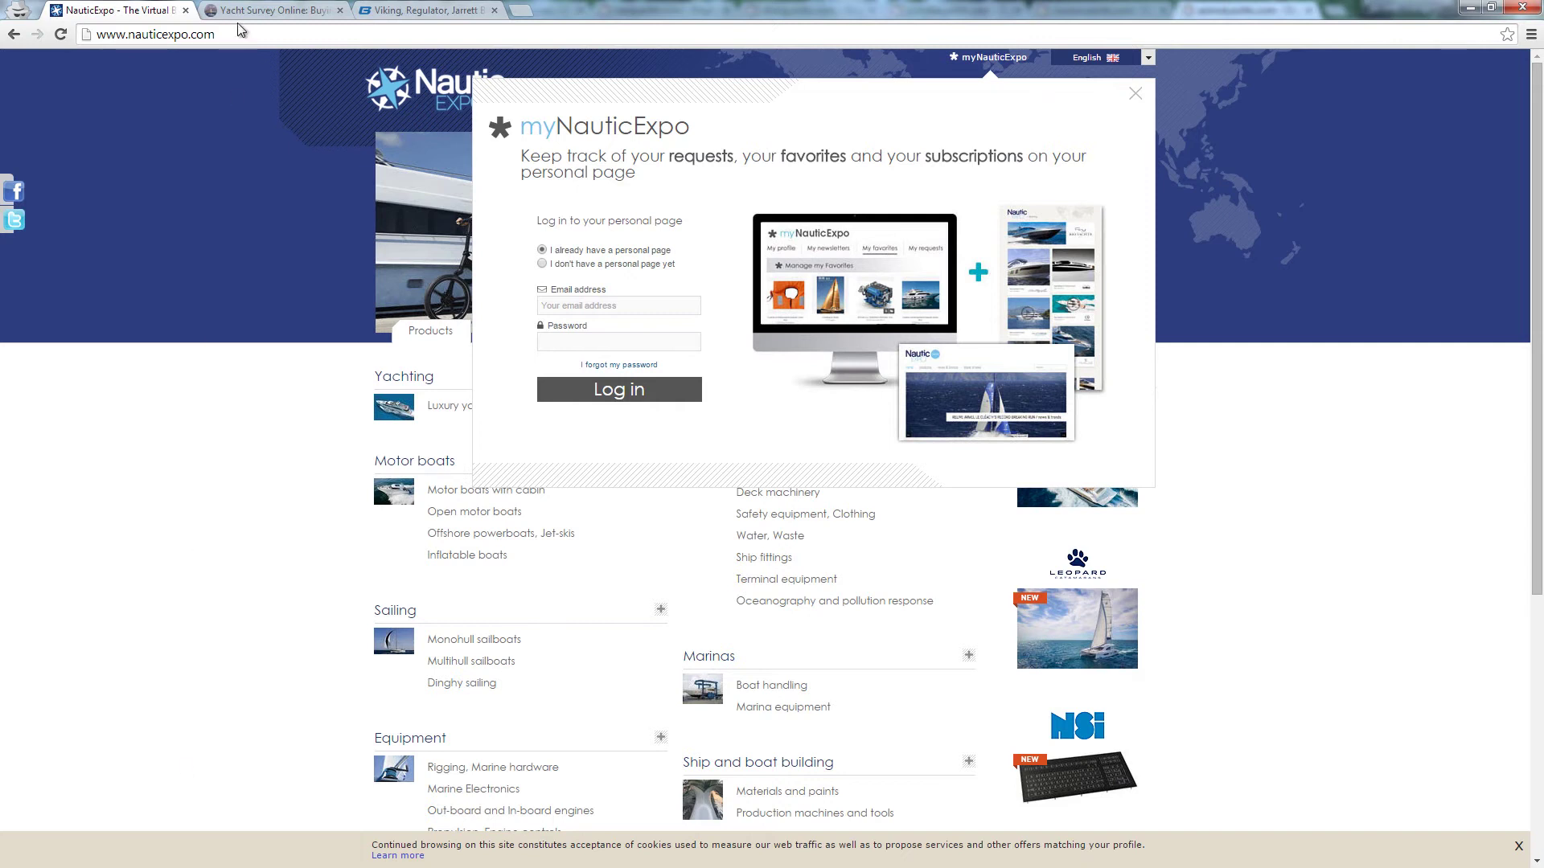
pyautogui.click(185, 11)
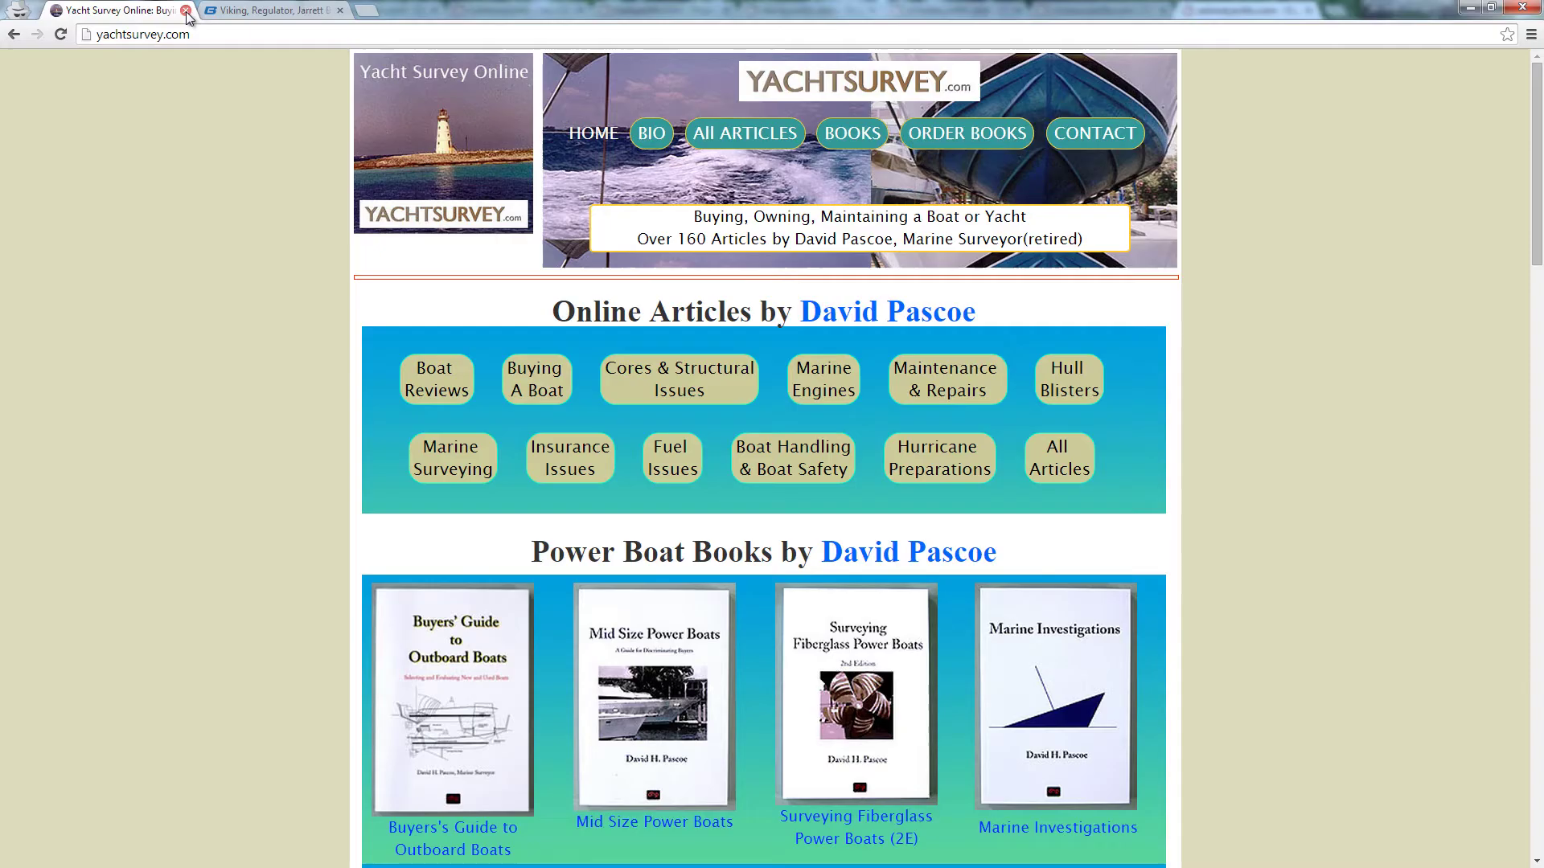
pyautogui.click(186, 11)
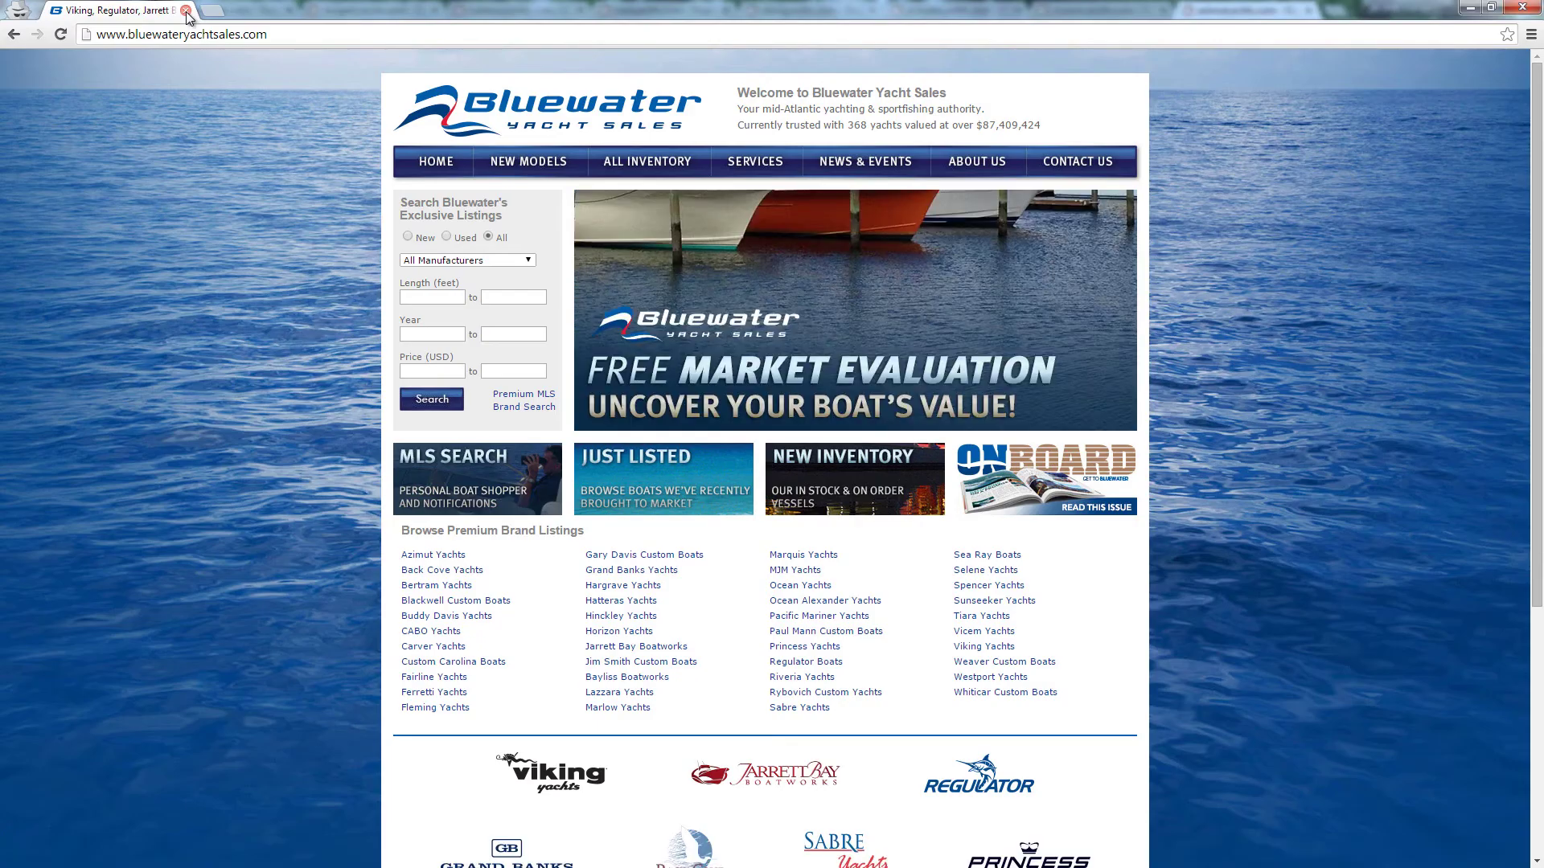
# Close the last site tab, clear rows 20–22 and delete the hmy.com row
pyautogui.click(185, 11)
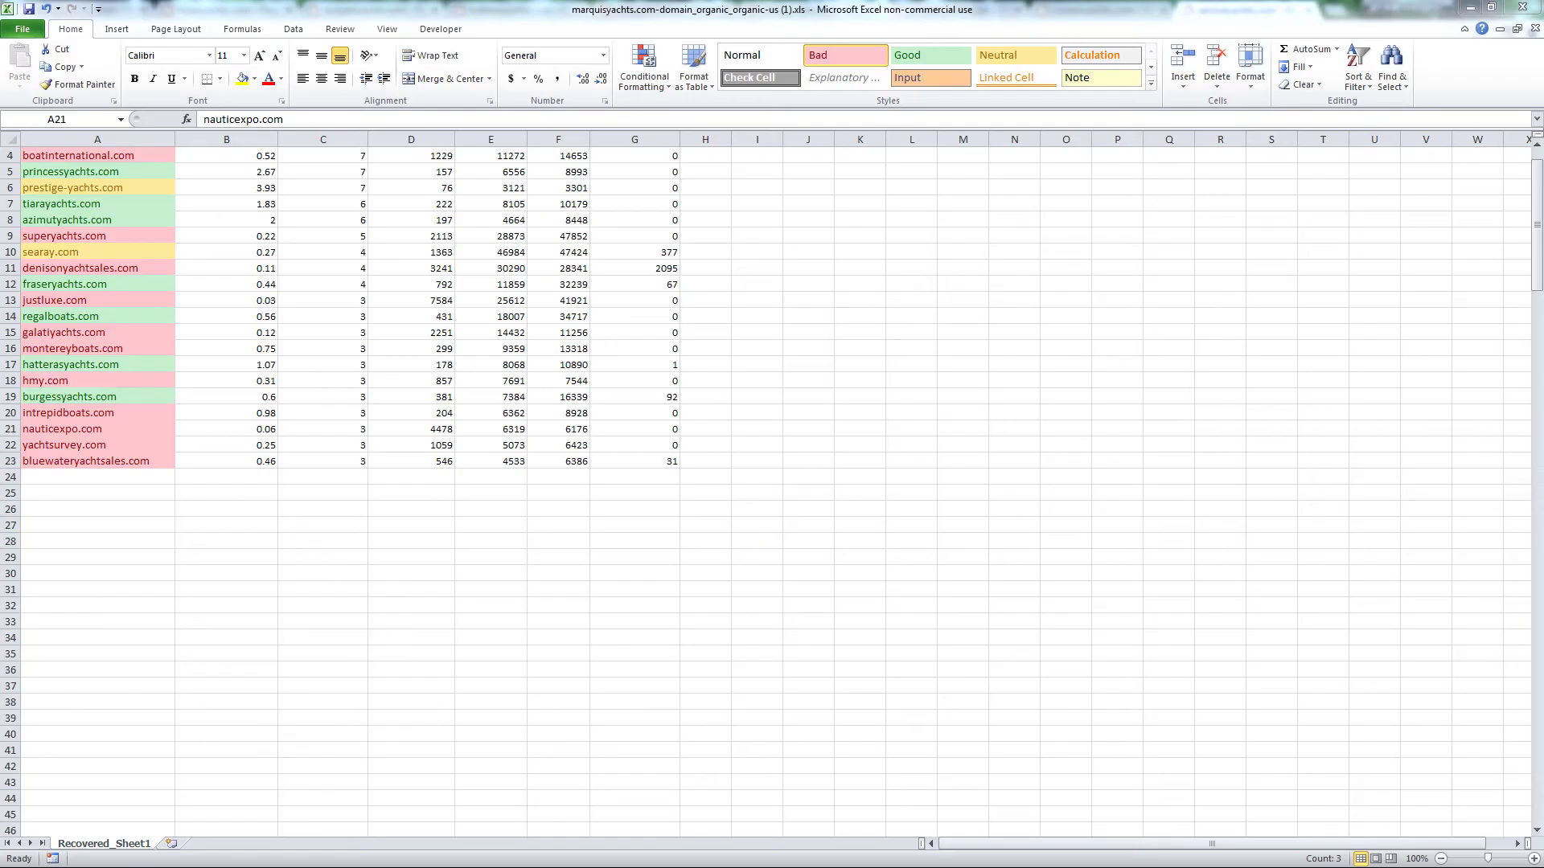
pyautogui.moveTo(11, 413); pyautogui.dragTo(13, 461)
pyautogui.press('Delete')
pyautogui.rightClick(11, 381)
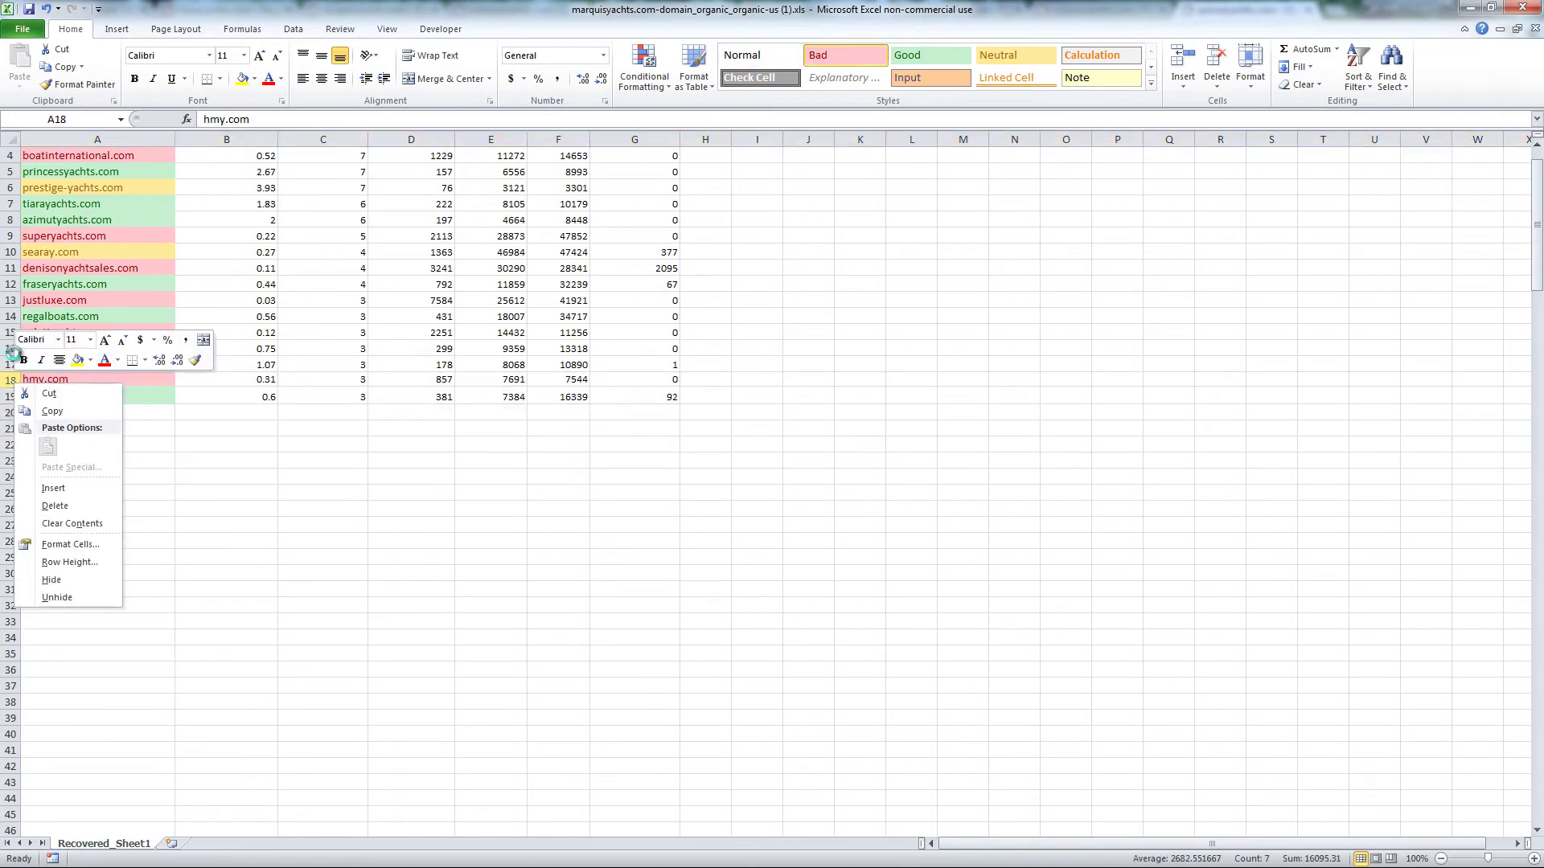
pyautogui.click(55, 505)
# Delete the galatiyachts, montereyboats, justluxe.com and denisonyachtsales.com rows
pyautogui.moveTo(11, 332); pyautogui.dragTo(10, 348)
pyautogui.rightClick(12, 334)
pyautogui.click(55, 458)
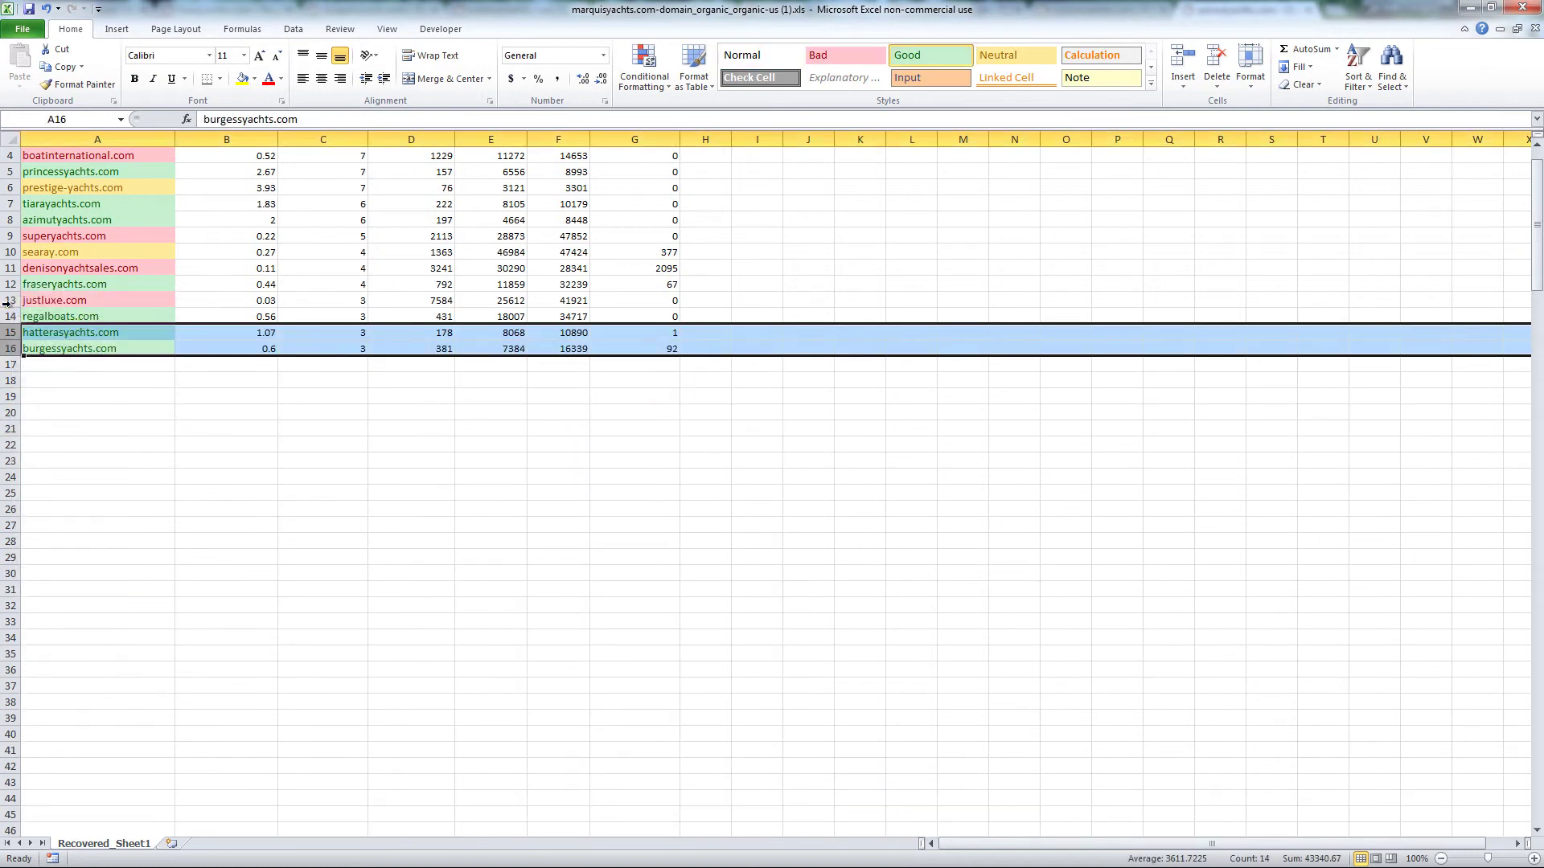
pyautogui.click(7, 303)
pyautogui.rightClick(6, 302)
pyautogui.click(50, 426)
pyautogui.rightClick(12, 267)
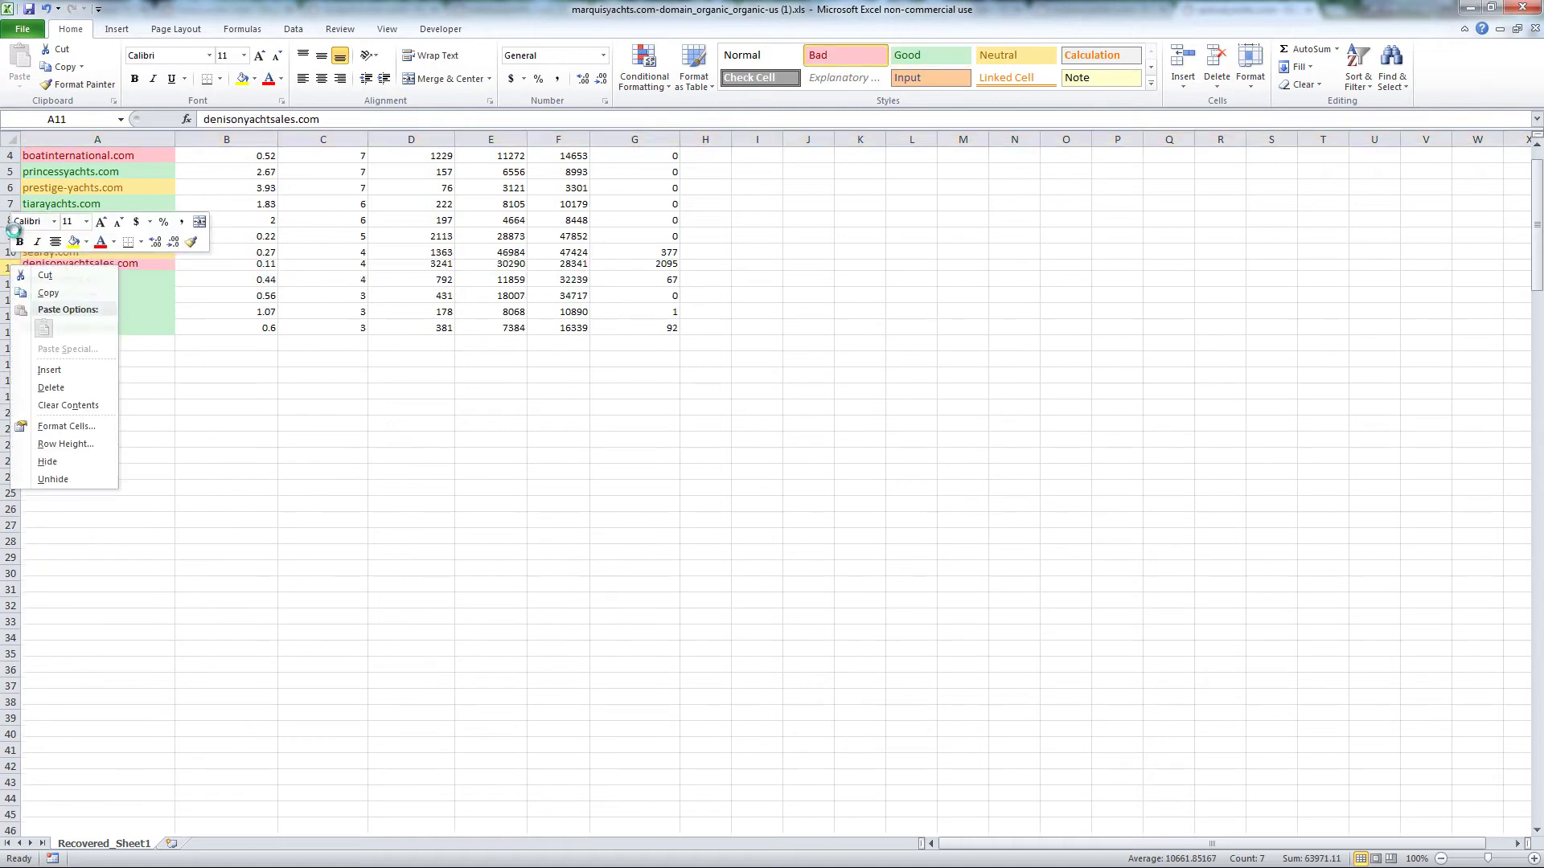
pyautogui.click(51, 387)
# Delete the superyachts.com and boatinternational.com rows
pyautogui.click(10, 235)
pyautogui.rightClick(11, 235)
pyautogui.click(50, 356)
pyautogui.click(8, 156)
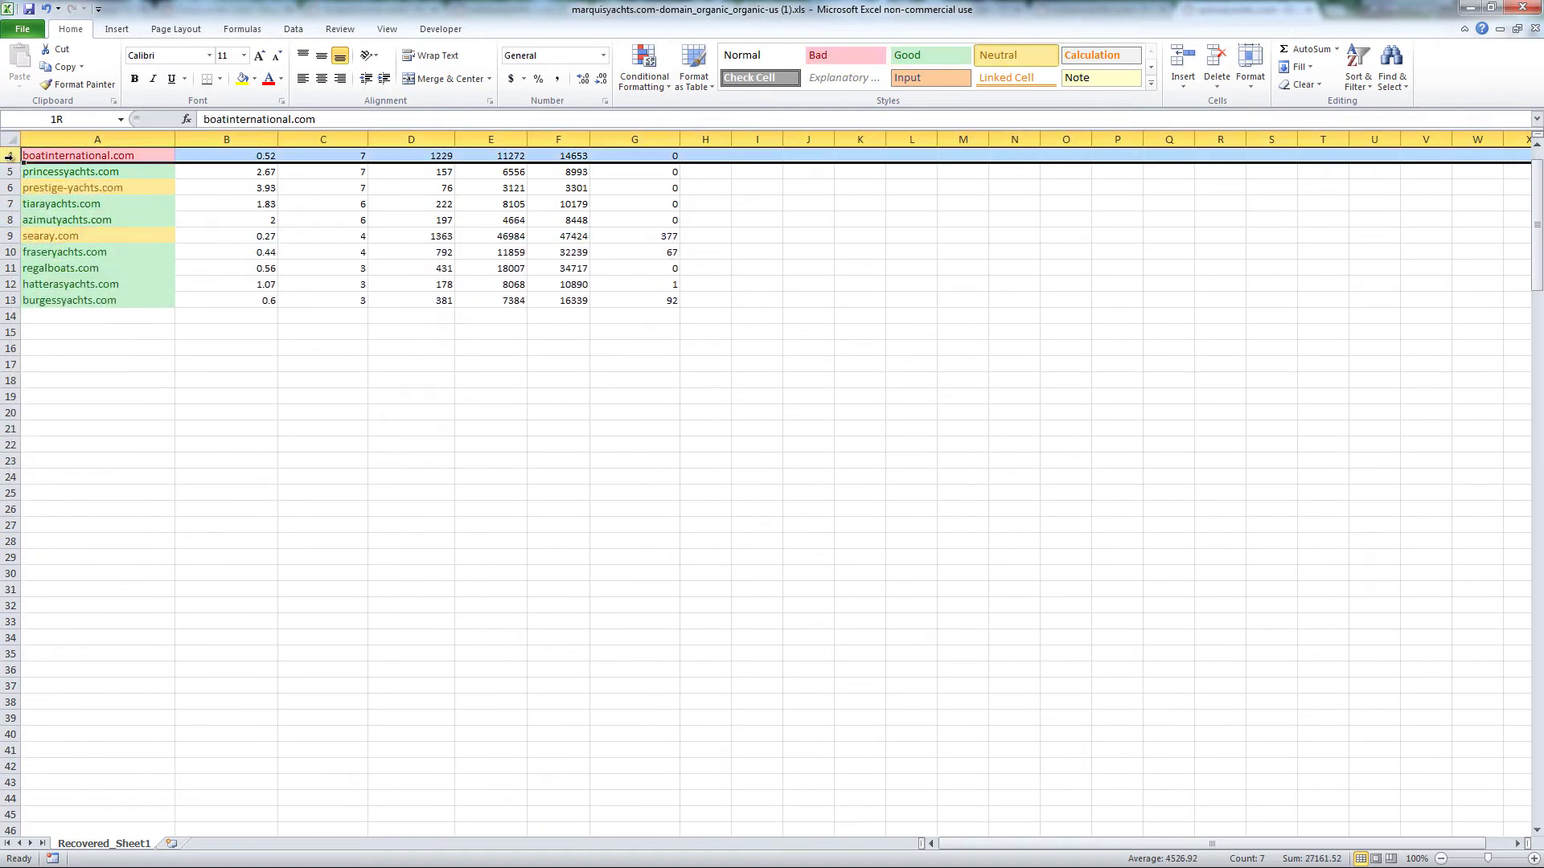
pyautogui.rightClick(8, 156)
pyautogui.click(50, 277)
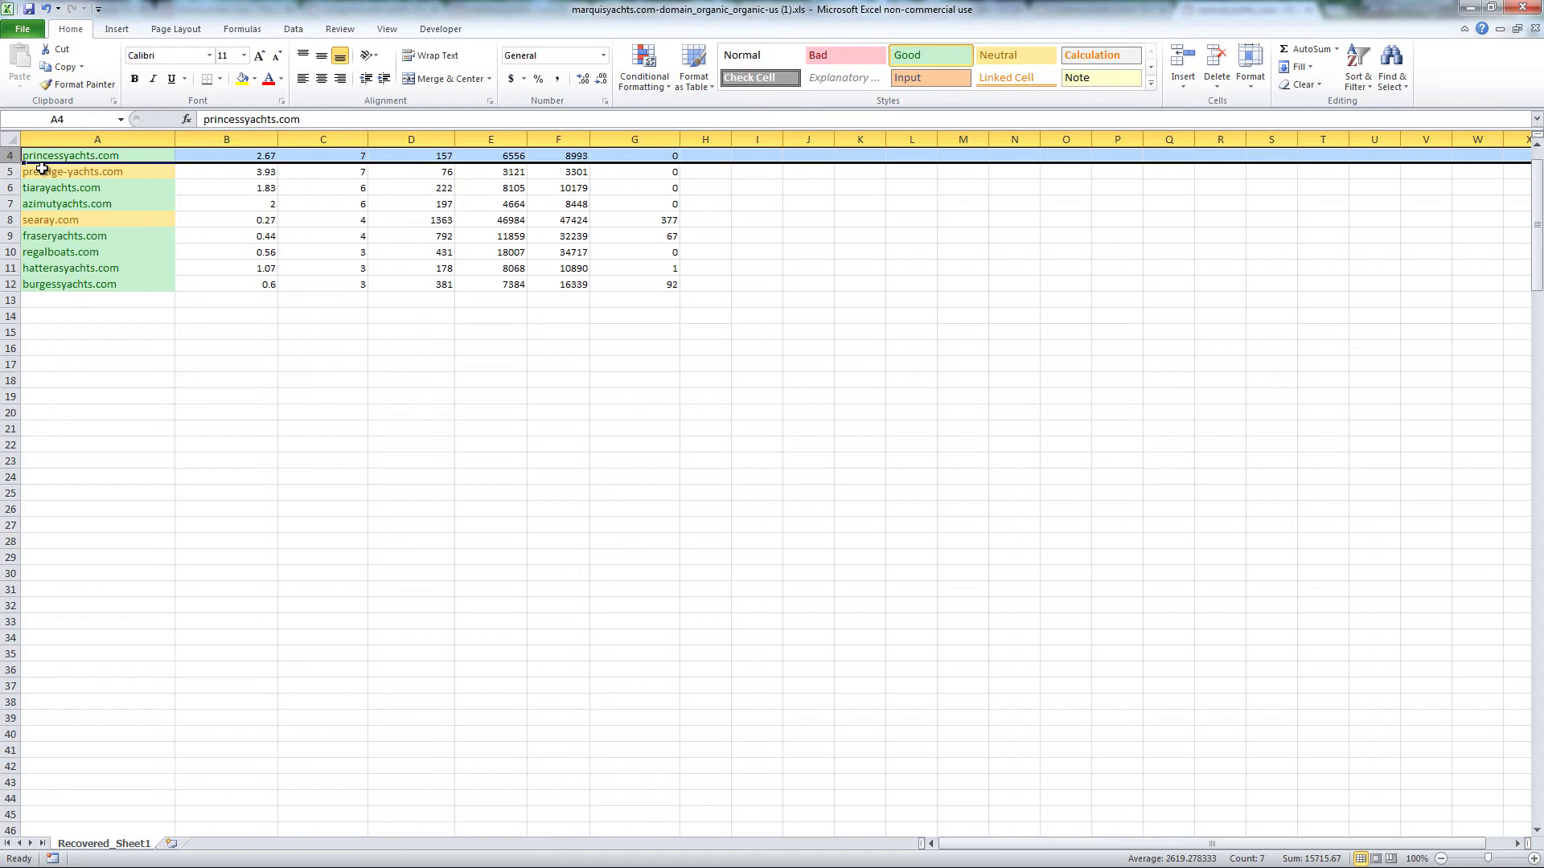
# Review prestige-yachts.com and searay.com keywords for 'yacht', then show fraseryachts.com's positions report
pyautogui.hotkey('alt', 'Tab')
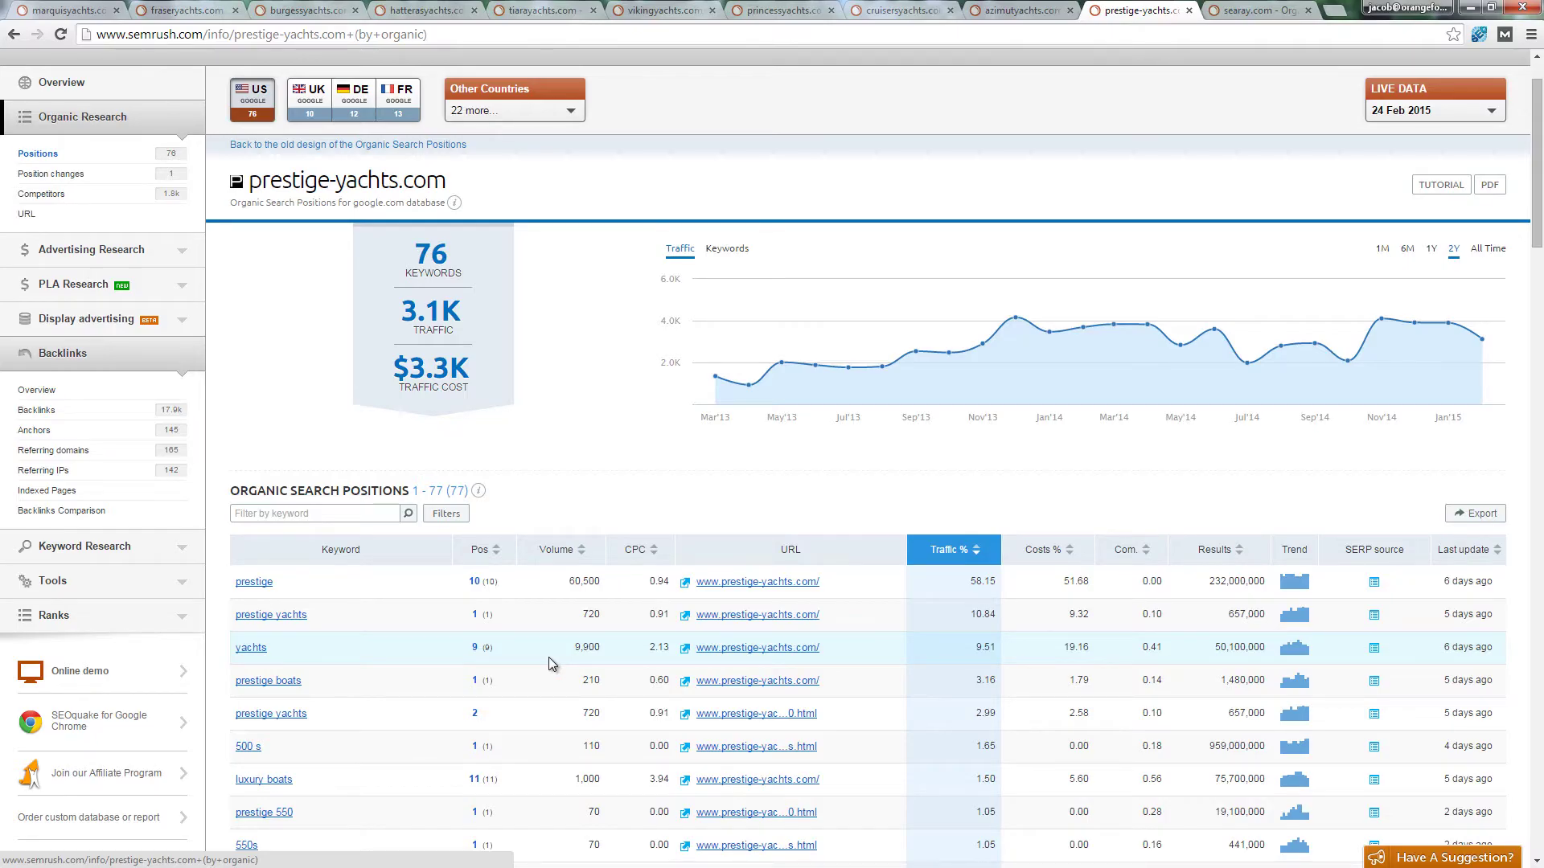
pyautogui.scroll(-5, 507, 682)
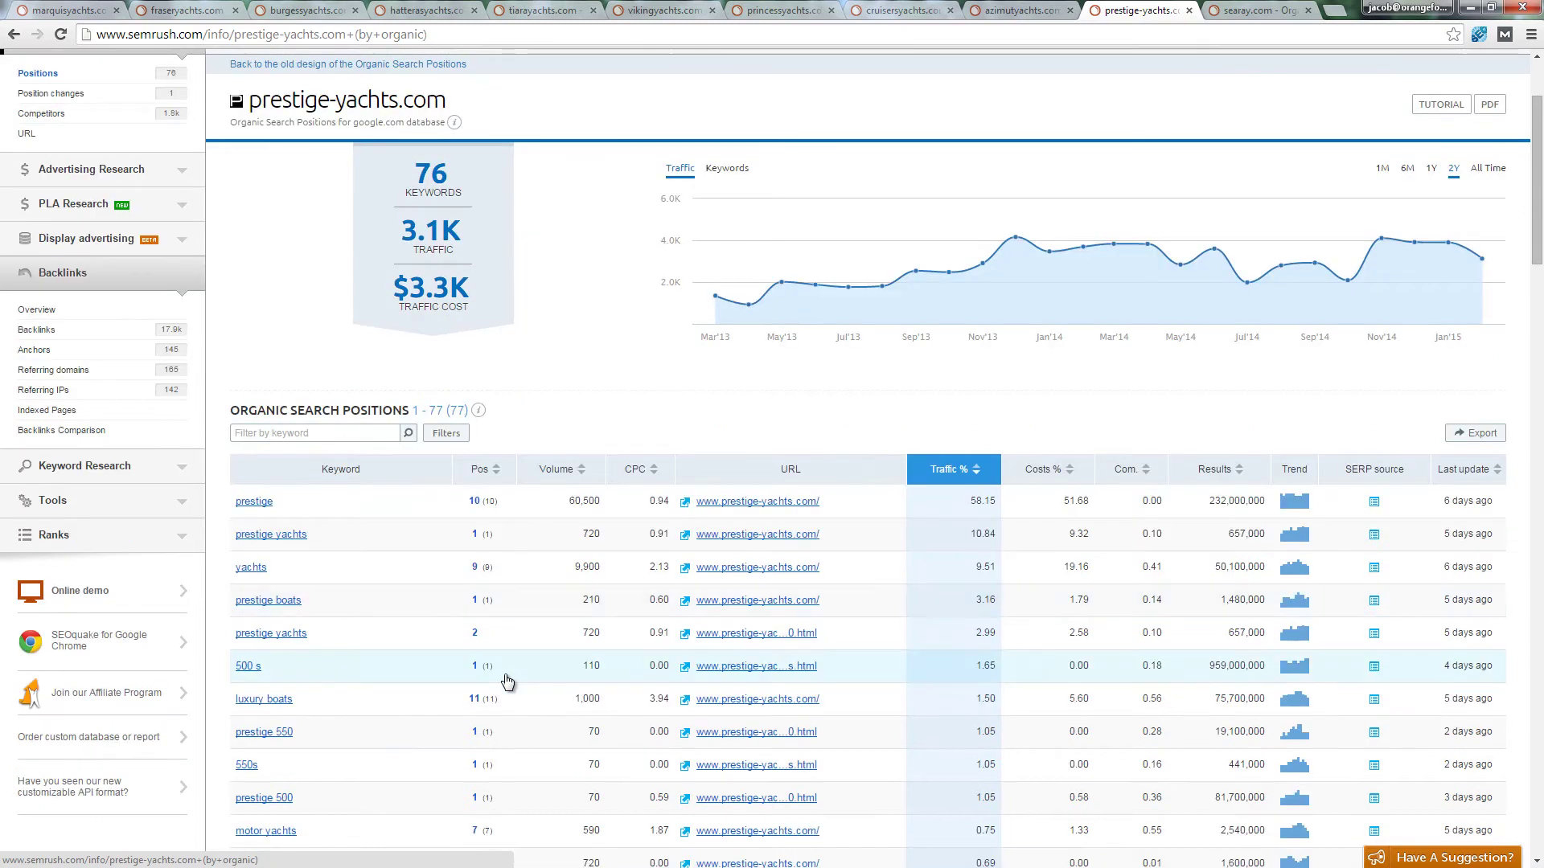
pyautogui.scroll(-2, 507, 682)
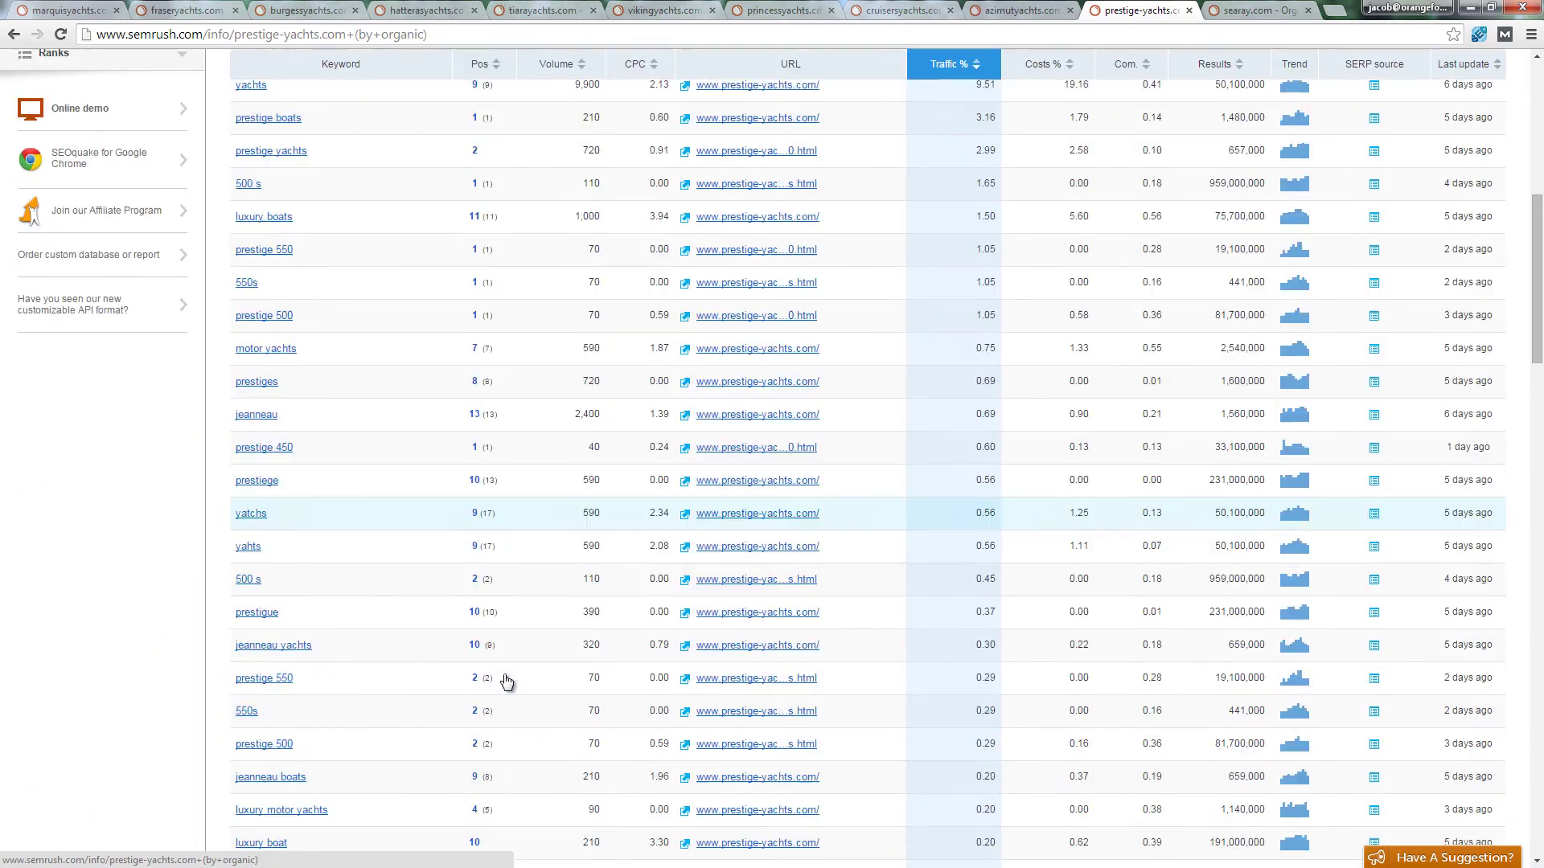
pyautogui.click(1252, 11)
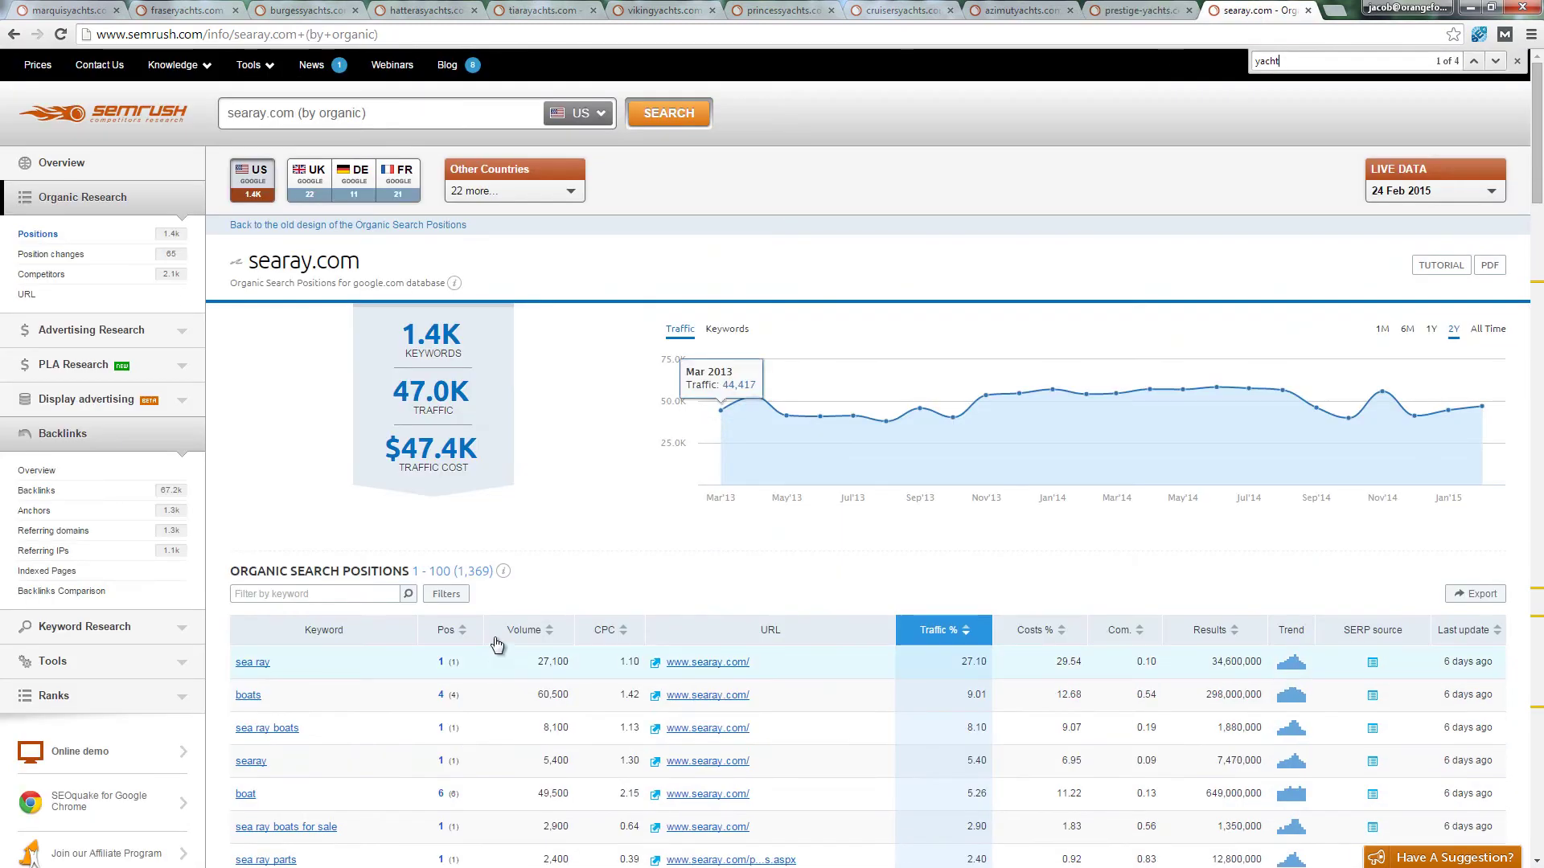
pyautogui.click(1495, 61)
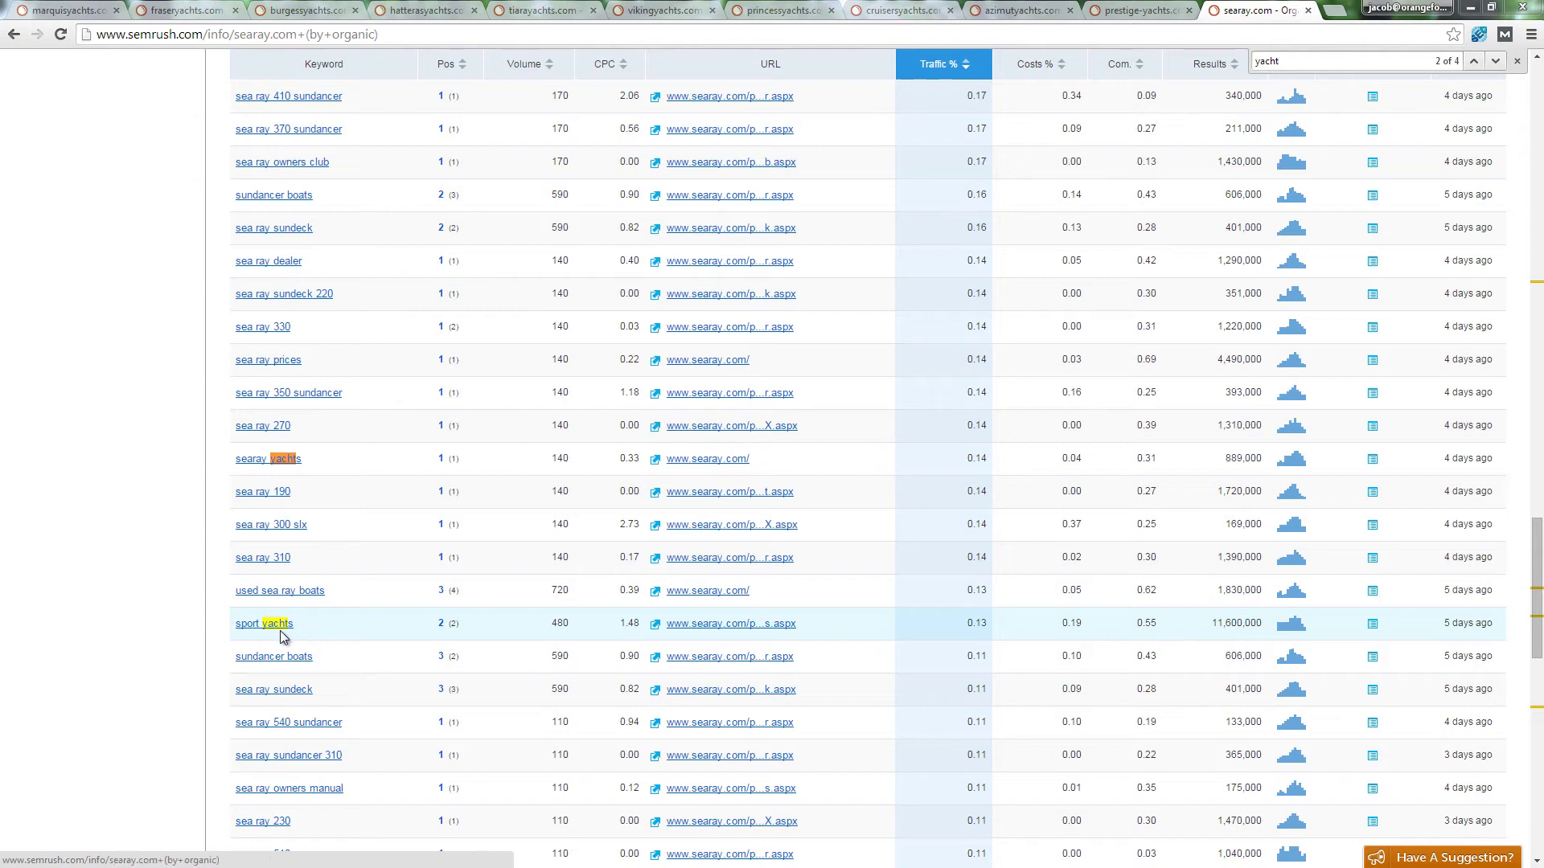
pyautogui.hotkey('ctrl', '2')
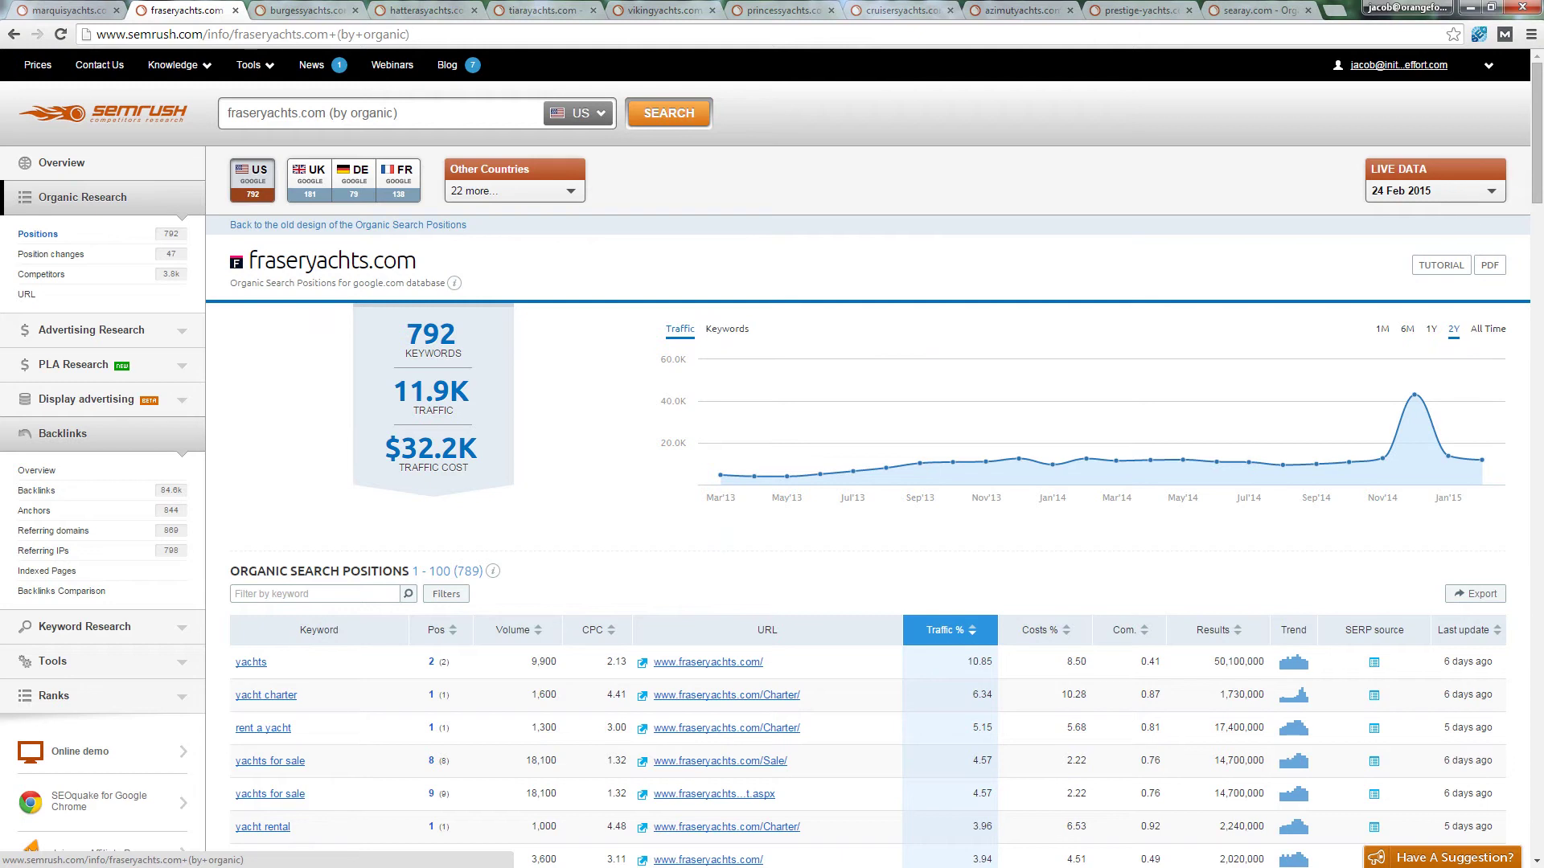
# Export the fraseryachts.com Organic Search Positions report as an Excel (XLS) file
pyautogui.click(1475, 595)
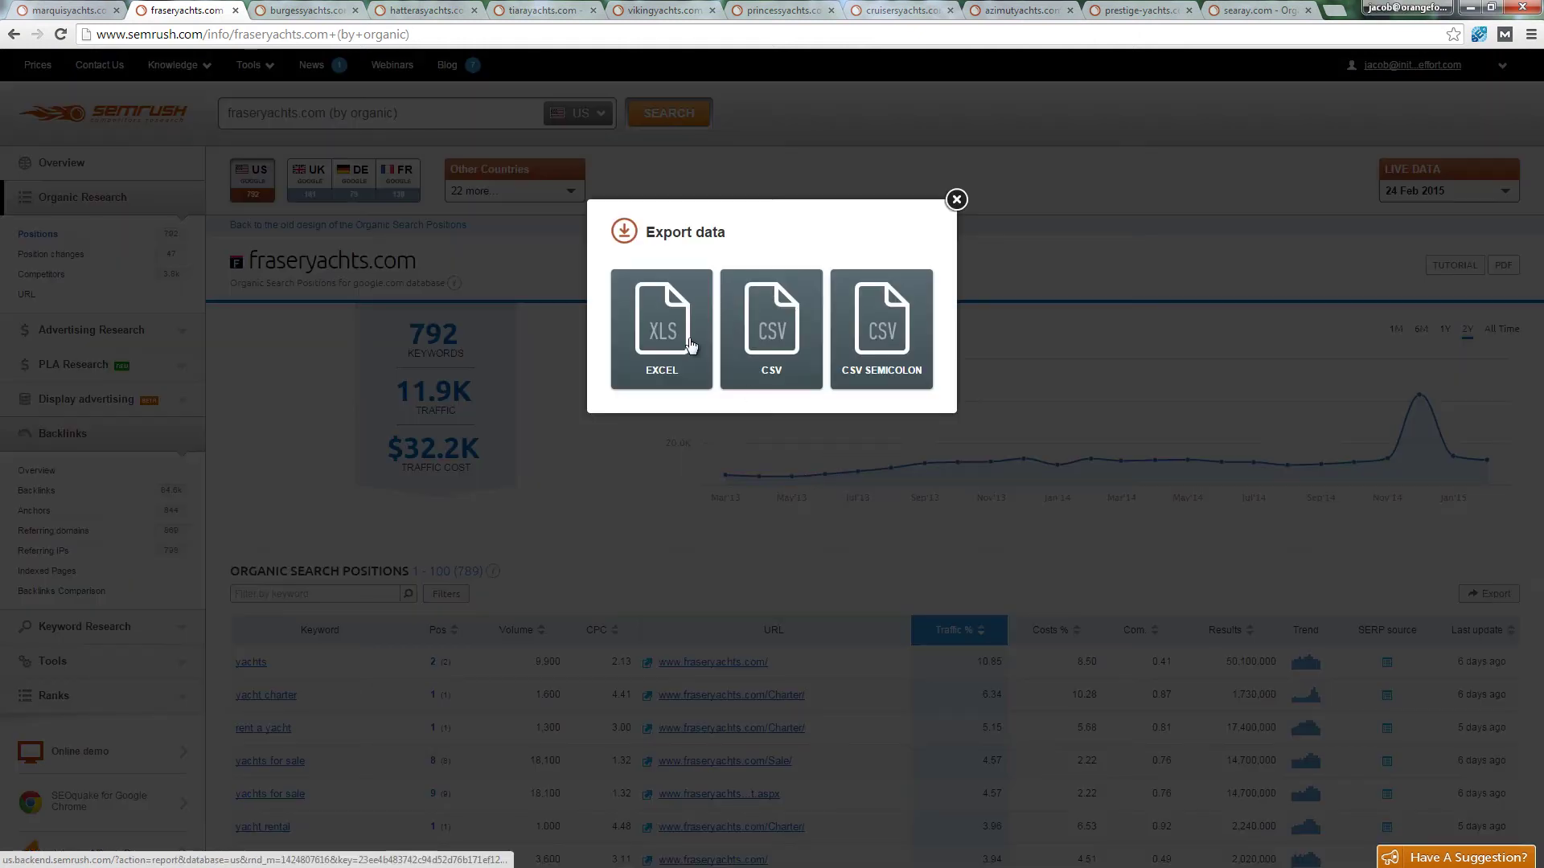
pyautogui.click(641, 312)
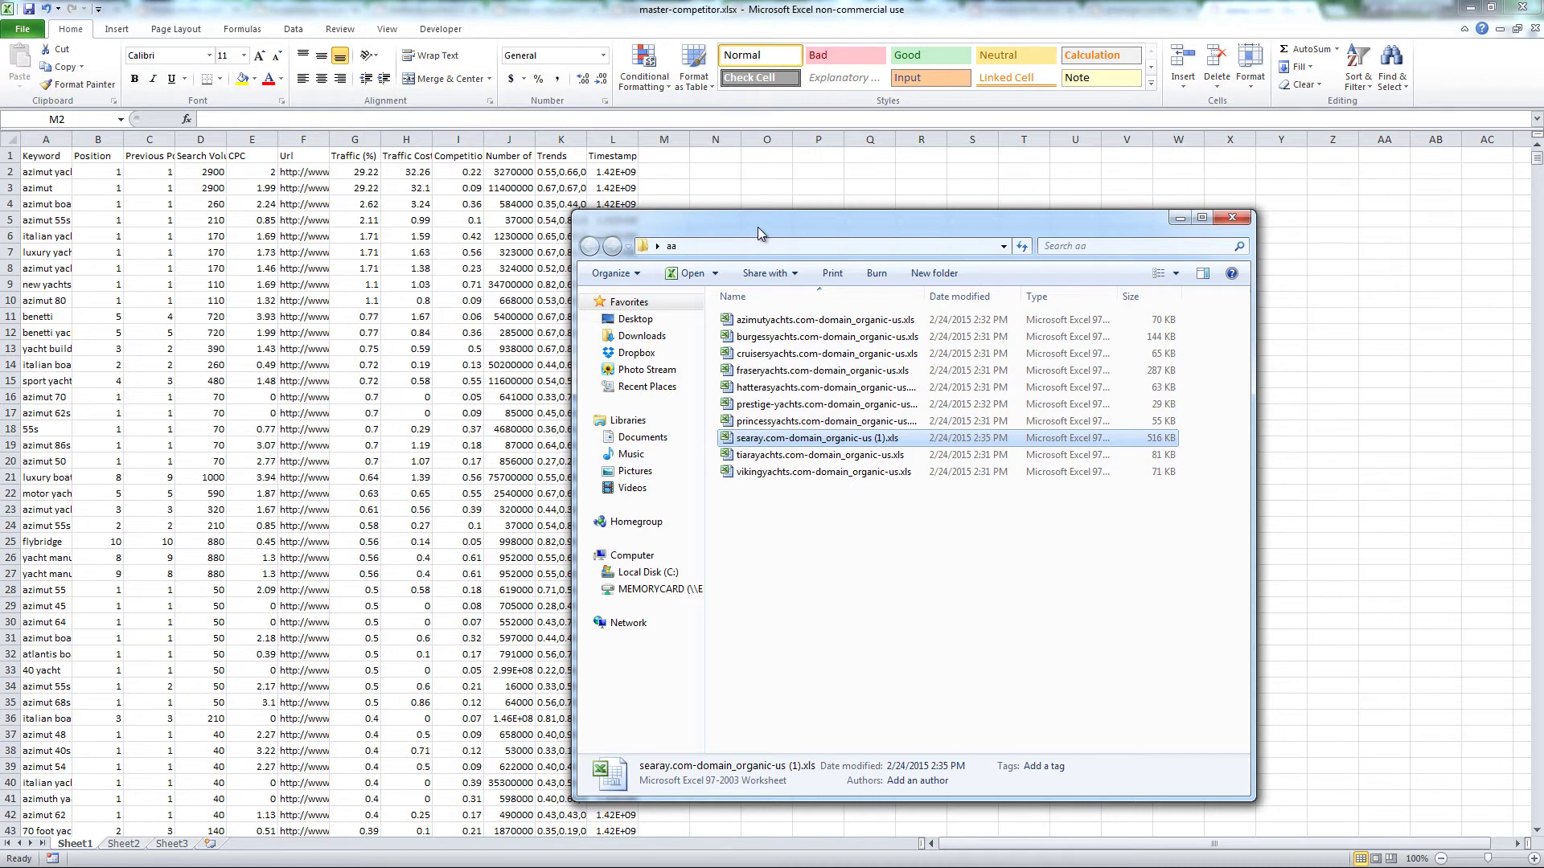
# Minimize the Explorer folder of exported SEMrush reports
pyautogui.press('super+Down')
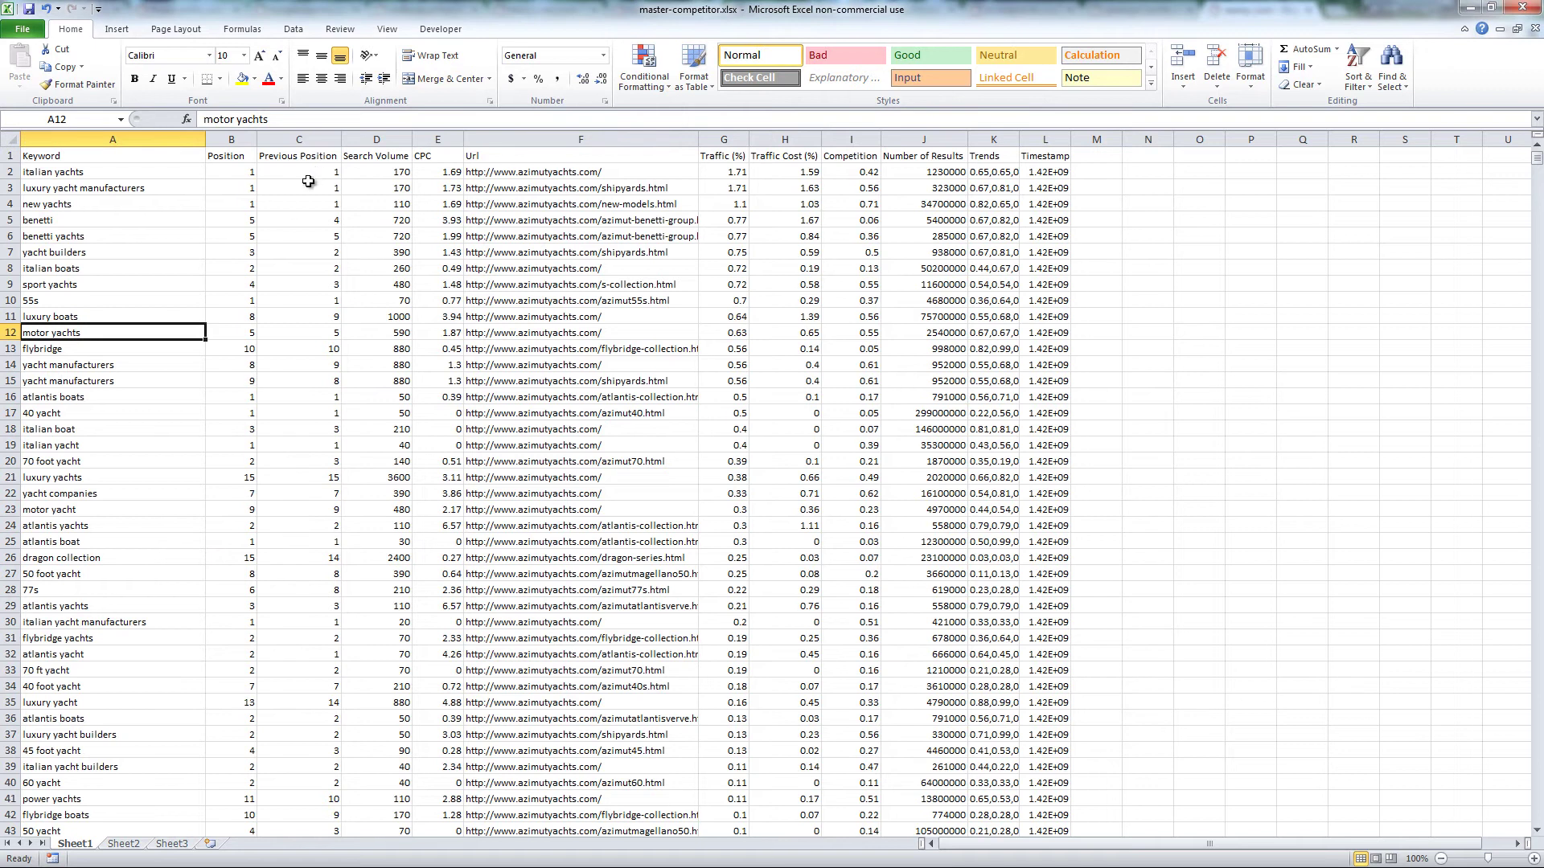
# Custom-sort the master-competitor keyword data by Search Volume, largest to smallest, putting 'yacht' (60500) on top
pyautogui.click(307, 174)
pyautogui.hotkey('ctrl', 'a')
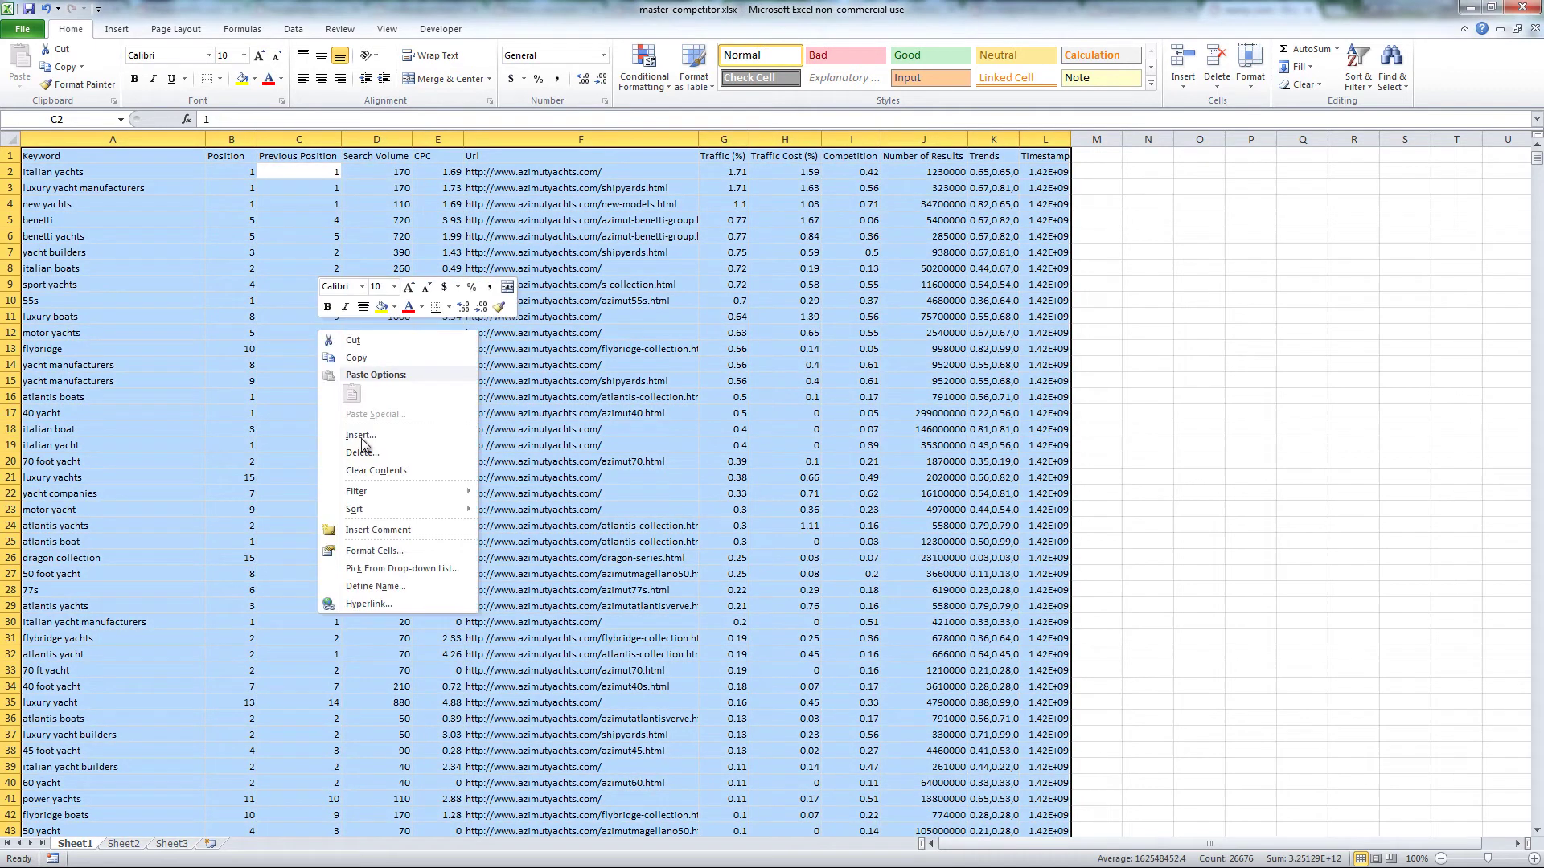
pyautogui.moveTo(412, 509)
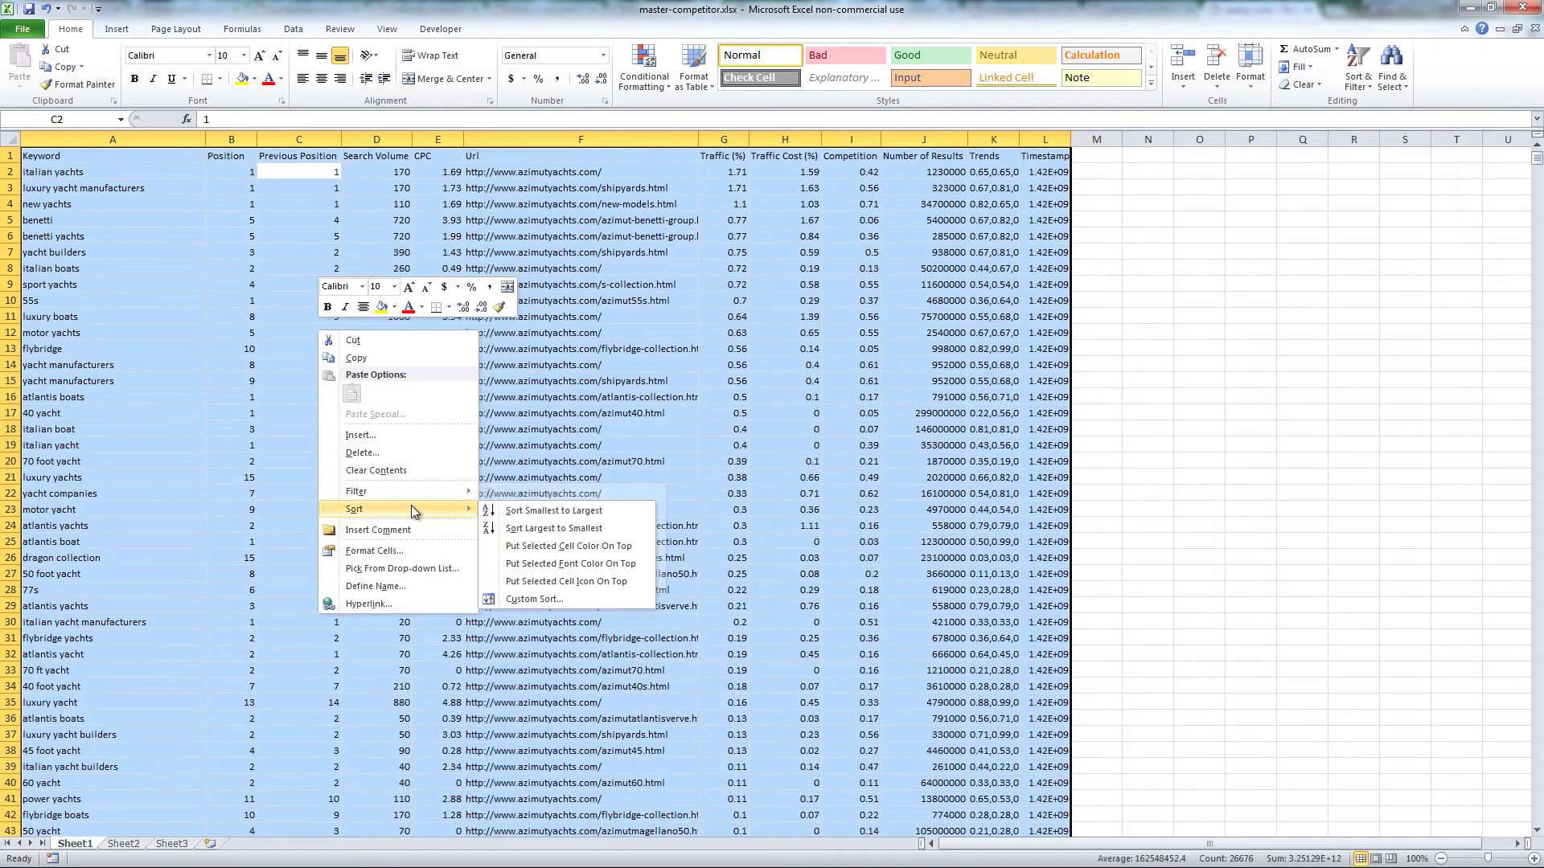
pyautogui.click(578, 605)
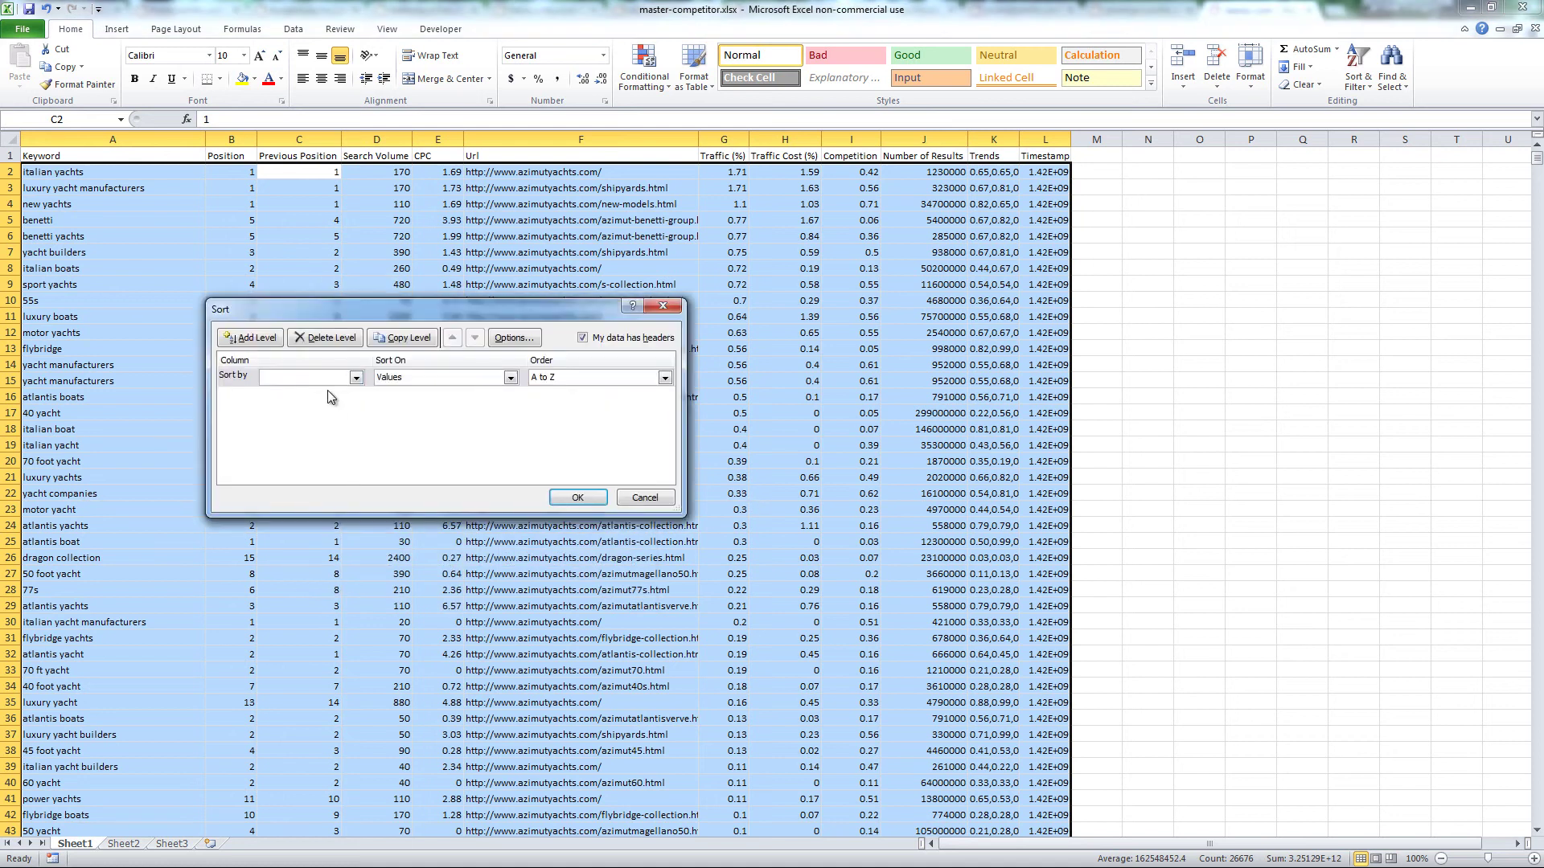
pyautogui.click(328, 377)
pyautogui.click(337, 424)
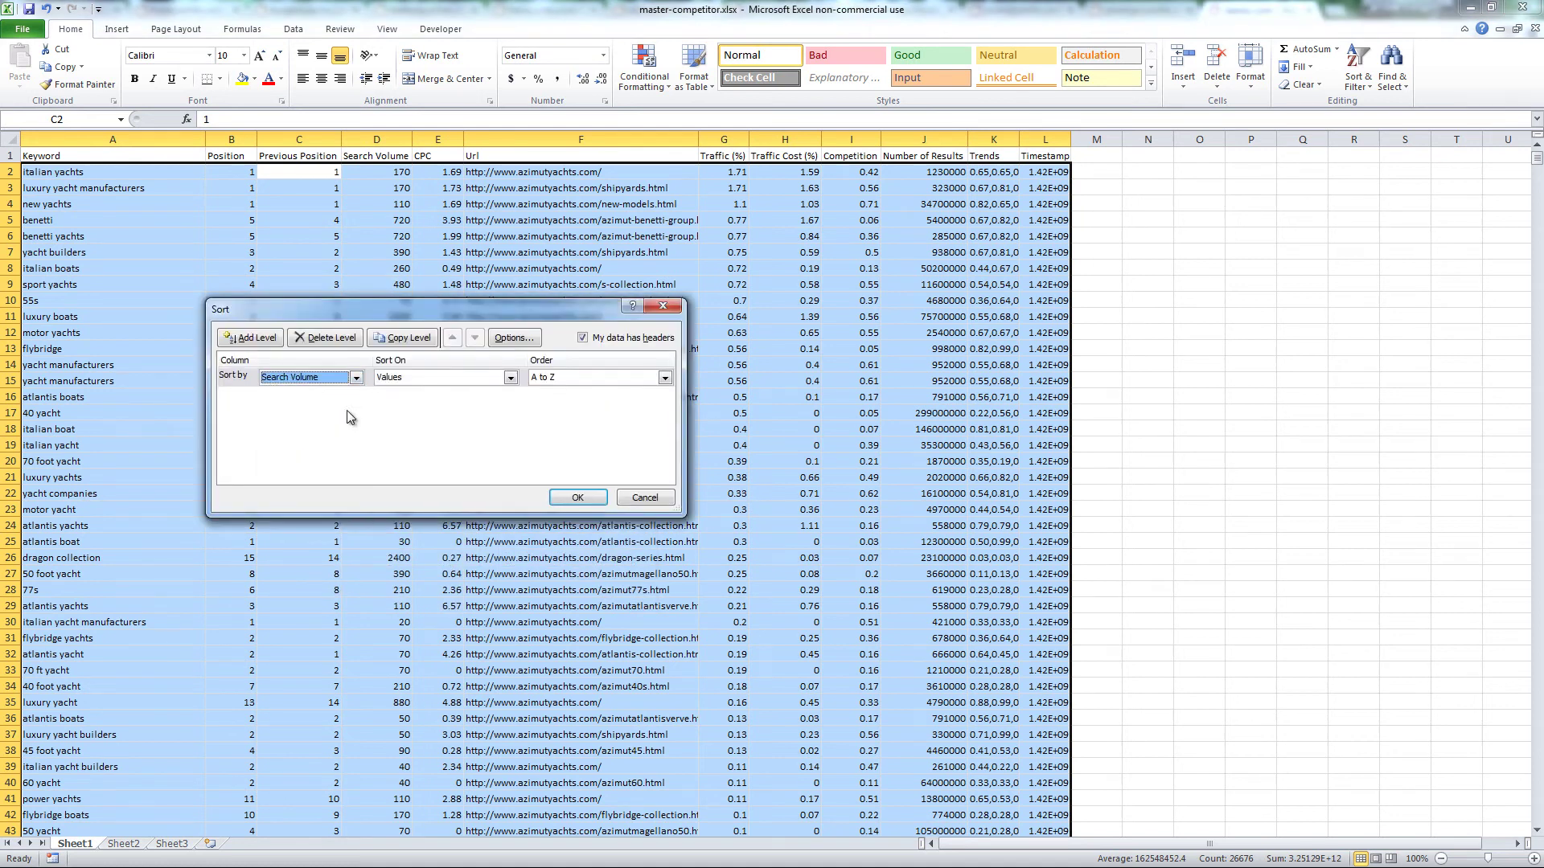
pyautogui.click(597, 374)
pyautogui.click(576, 400)
pyautogui.click(581, 500)
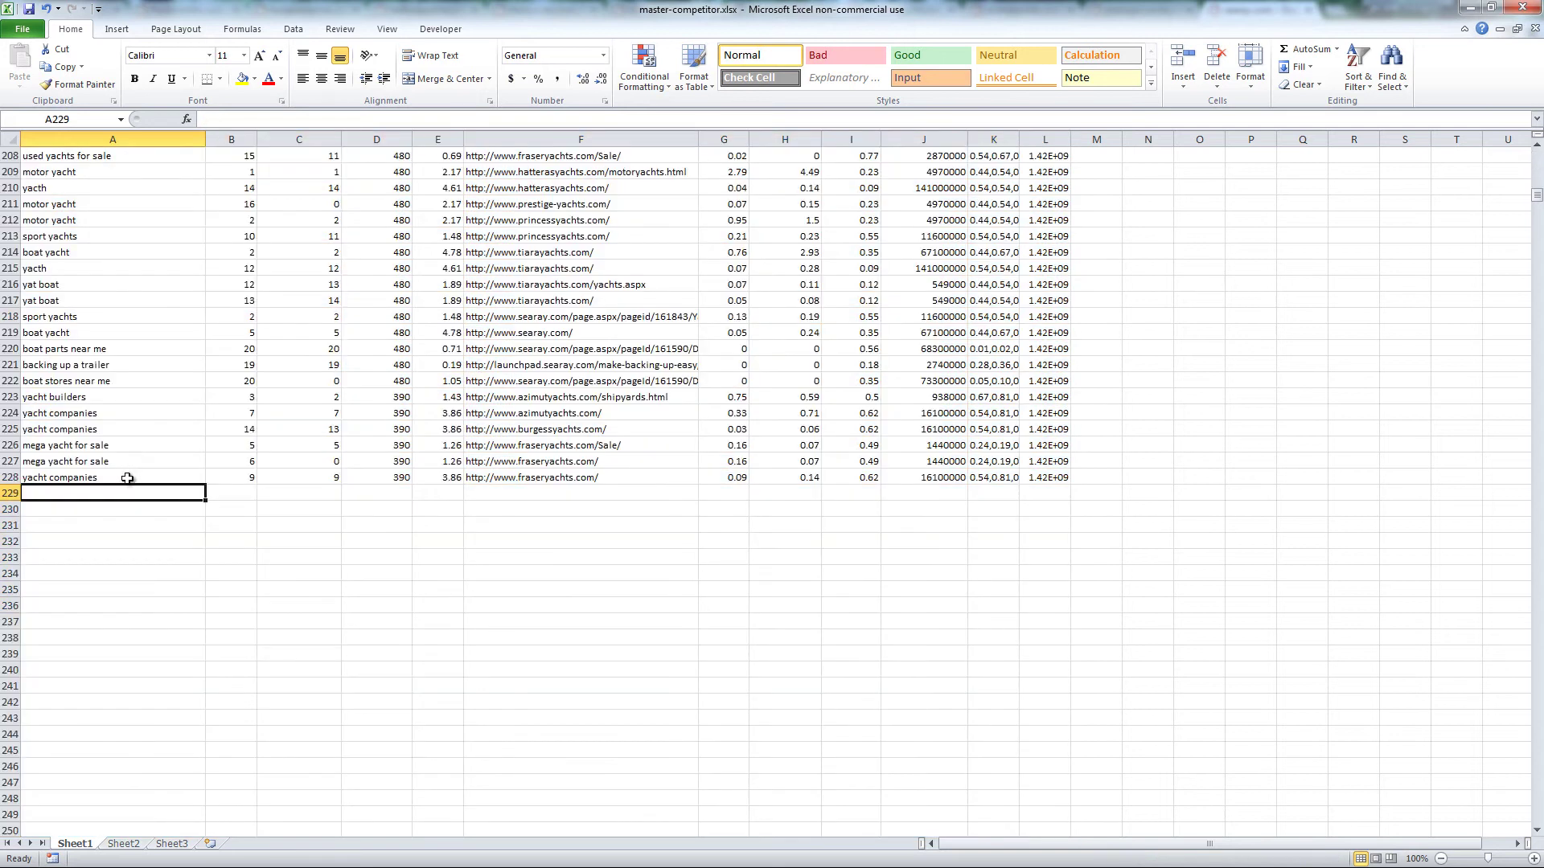
pyautogui.click(124, 475)
pyautogui.scroll(7, 165, 547)
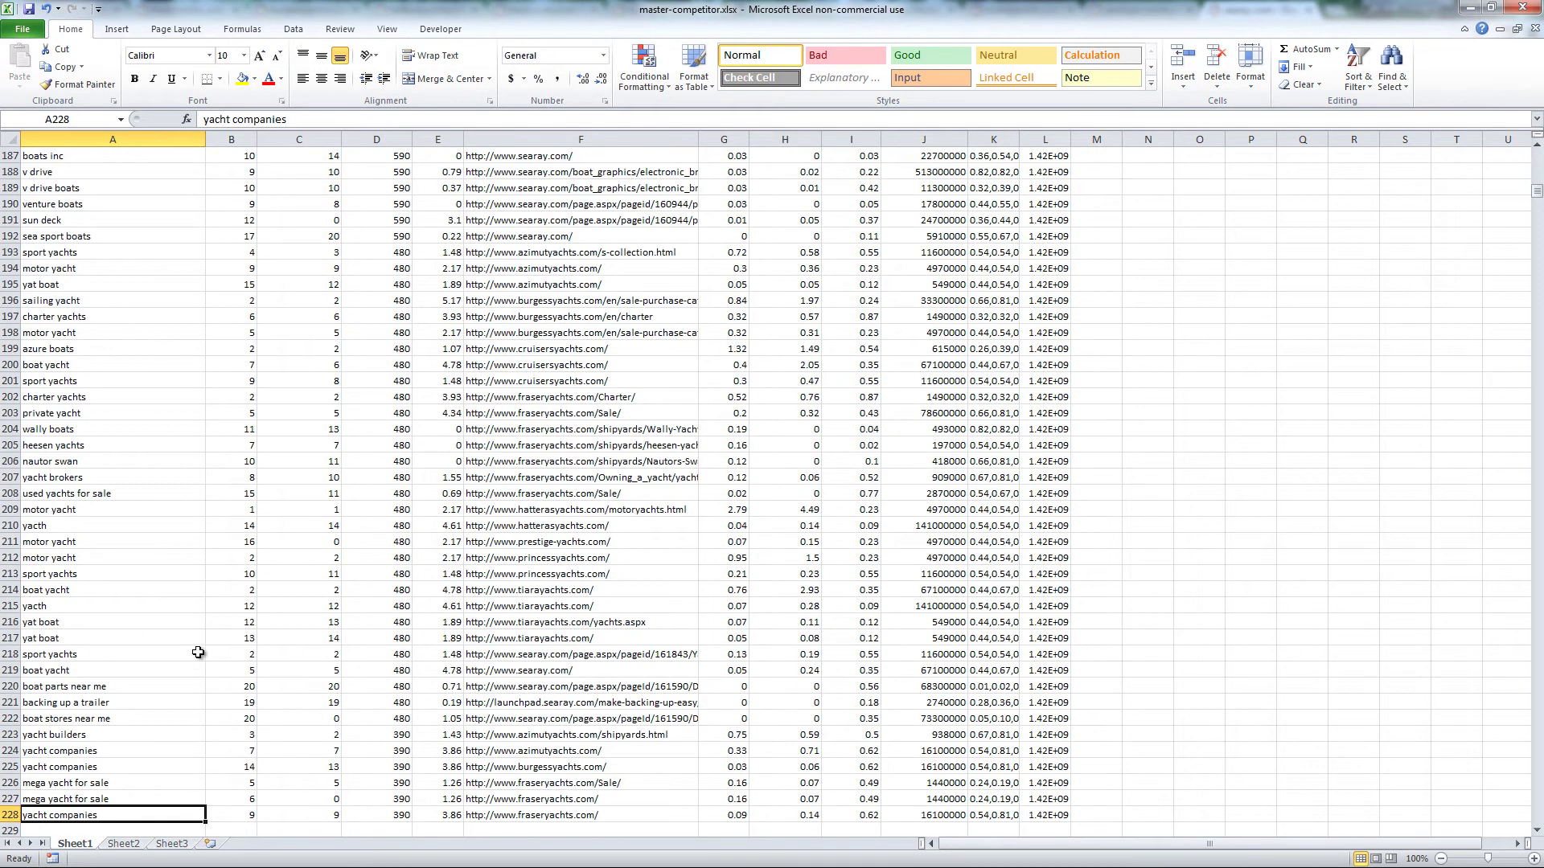
# Delete the two 'boats' rows and the 'cruiser' row from the keyword list
pyautogui.hotkey('ctrl', 'Home')
pyautogui.click(9, 203)
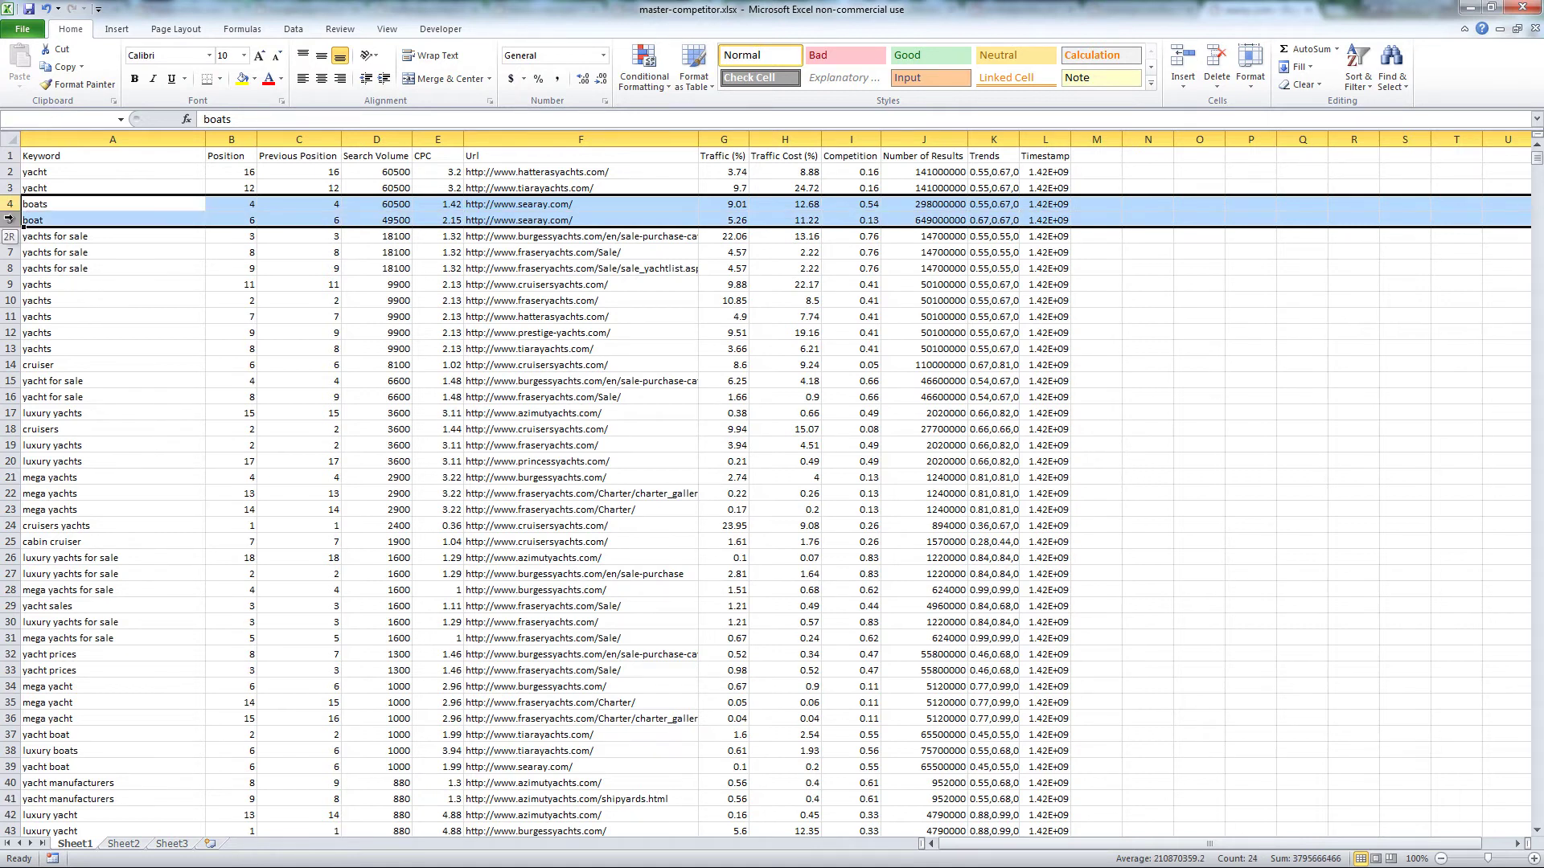
pyautogui.rightClick(13, 218)
pyautogui.press('d')
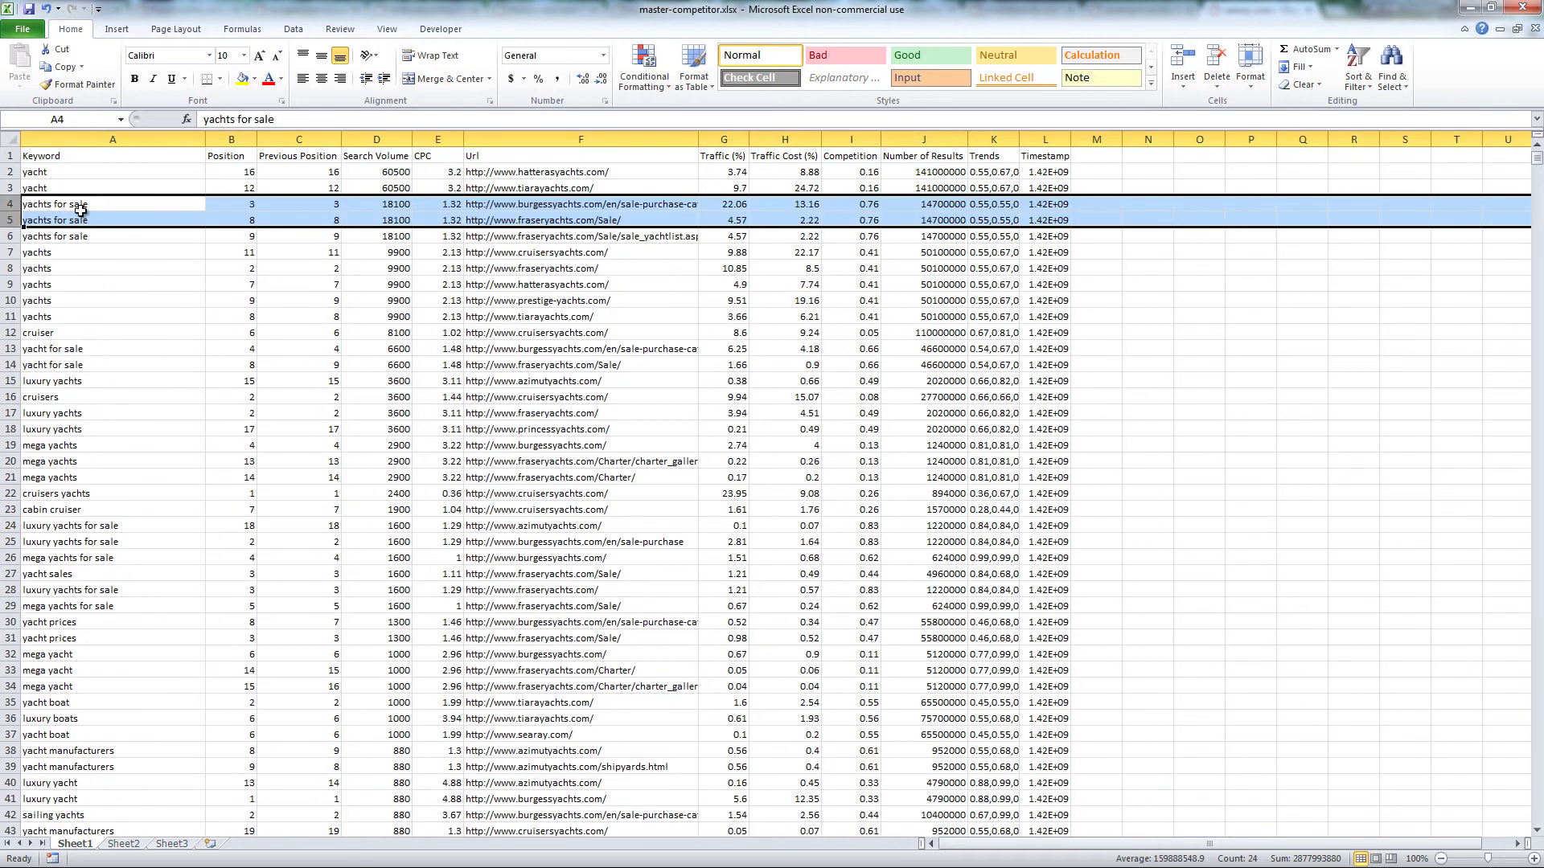
pyautogui.click(97, 203)
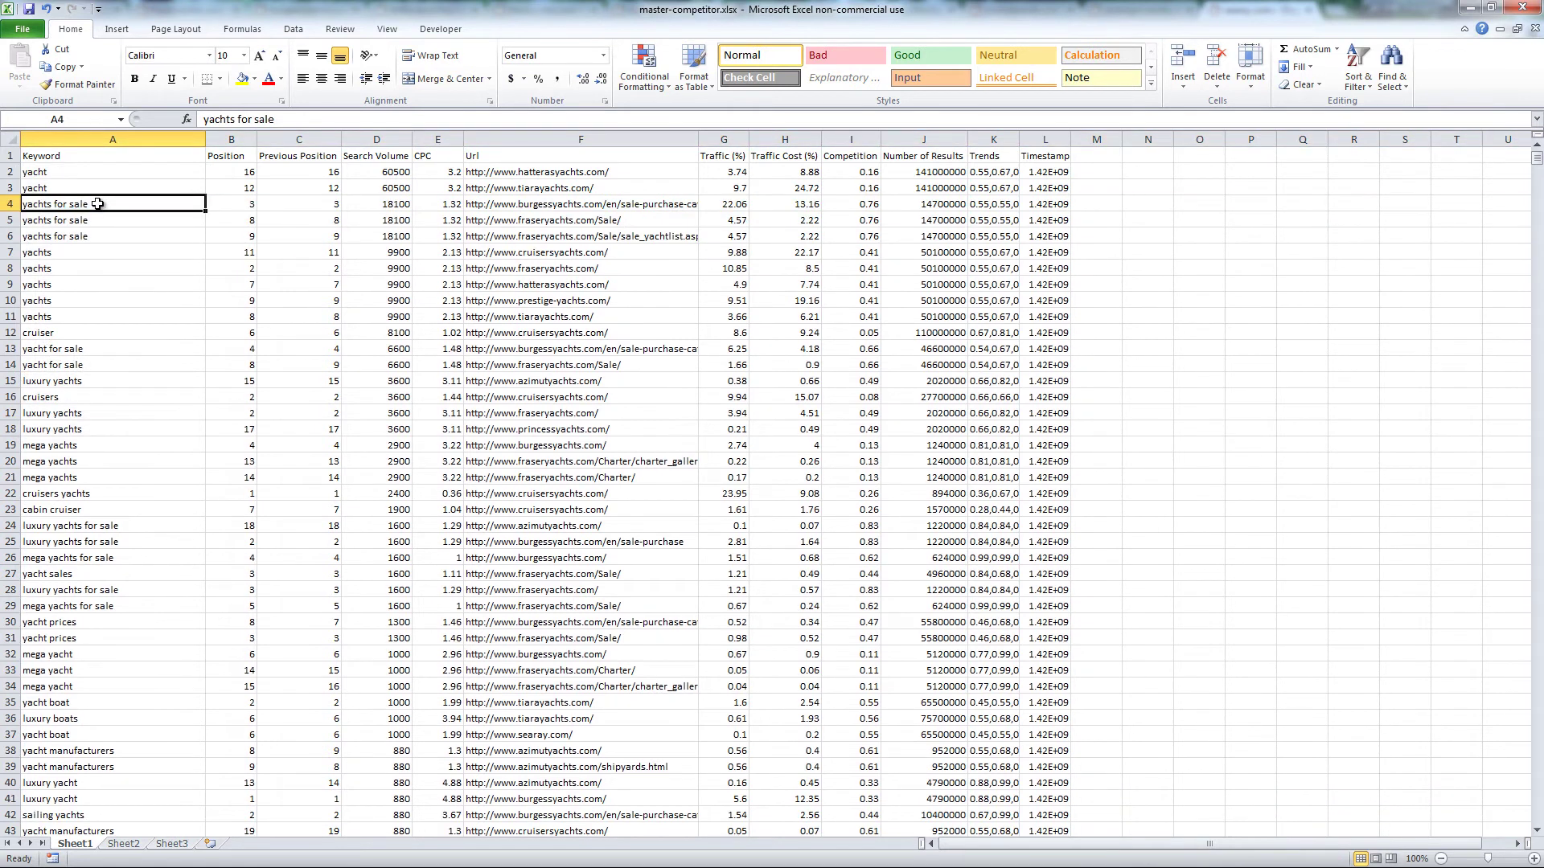
pyautogui.click(7, 332)
pyautogui.rightClick(6, 332)
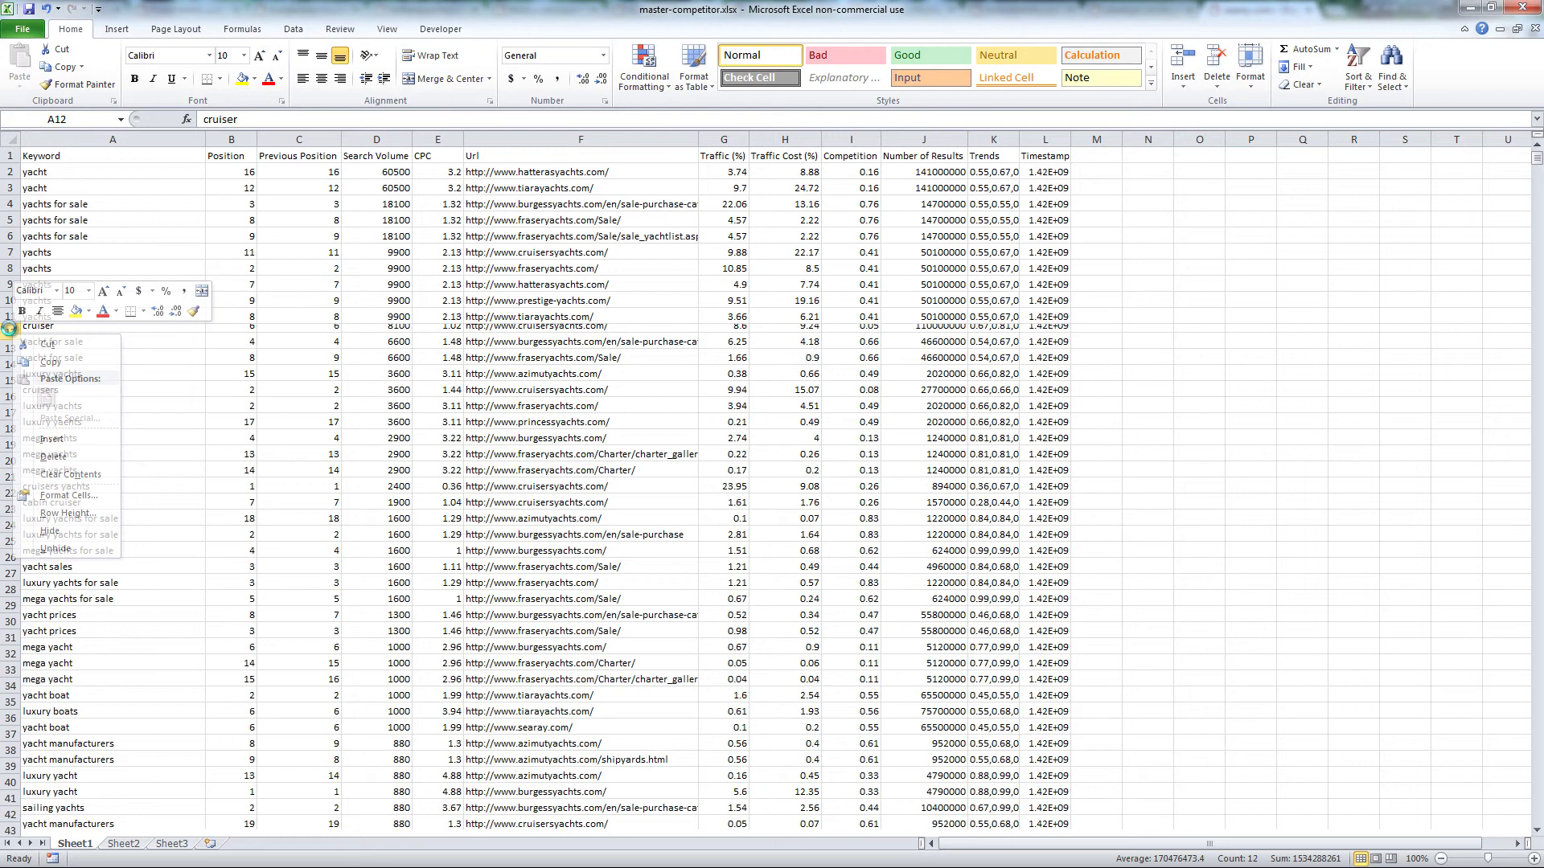
pyautogui.press('d')
# Delete the 'cruisers', 'cabin cruiser' and 'cruiser boats' keyword rows
pyautogui.click(7, 381)
pyautogui.rightClick(6, 381)
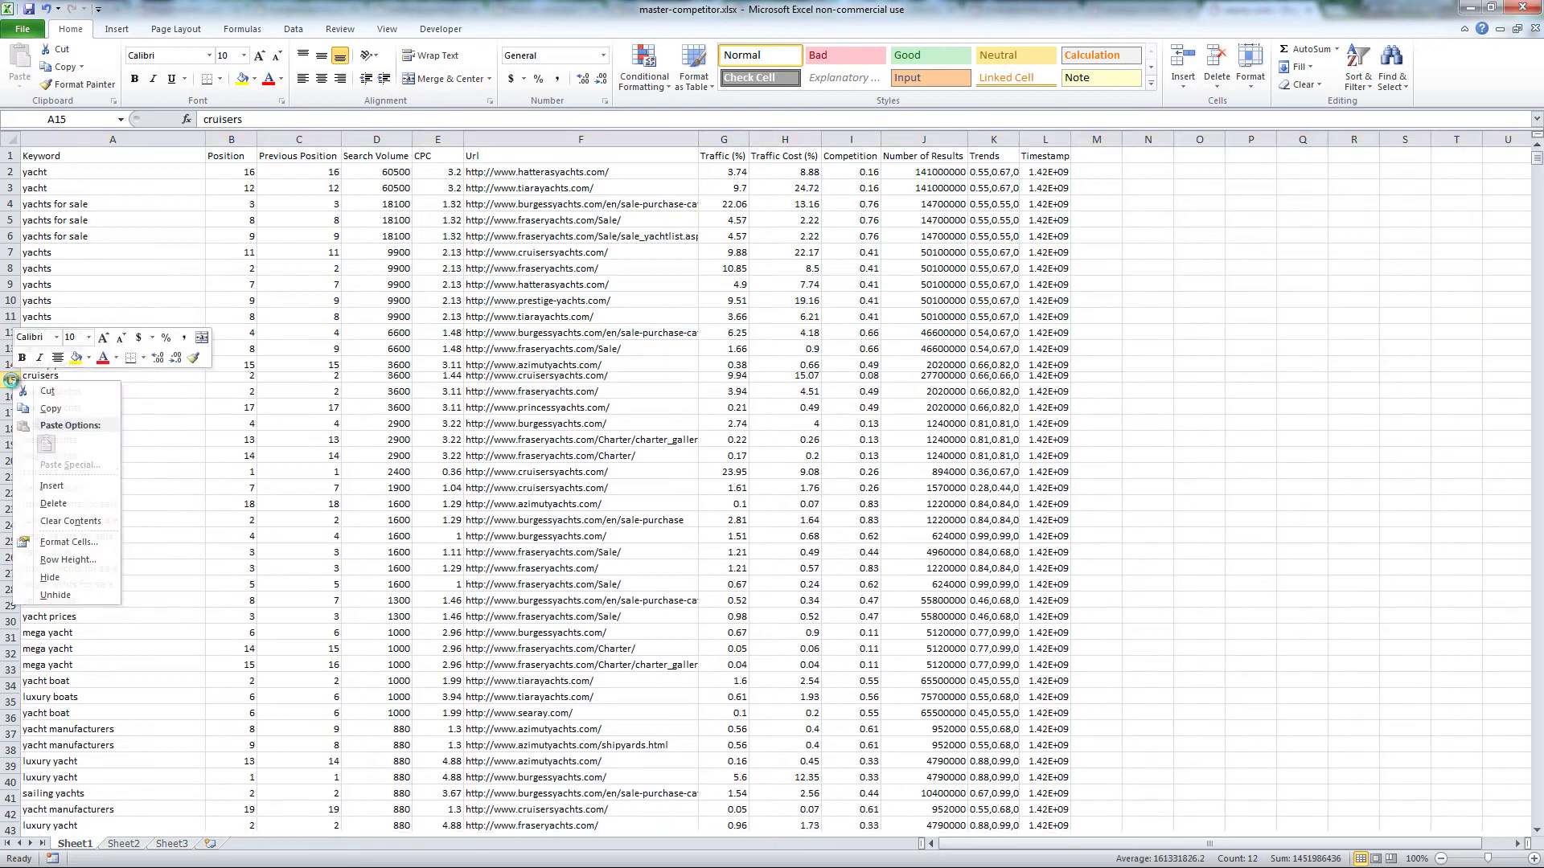
pyautogui.press('d')
pyautogui.click(7, 476)
pyautogui.rightClick(6, 476)
pyautogui.press('d')
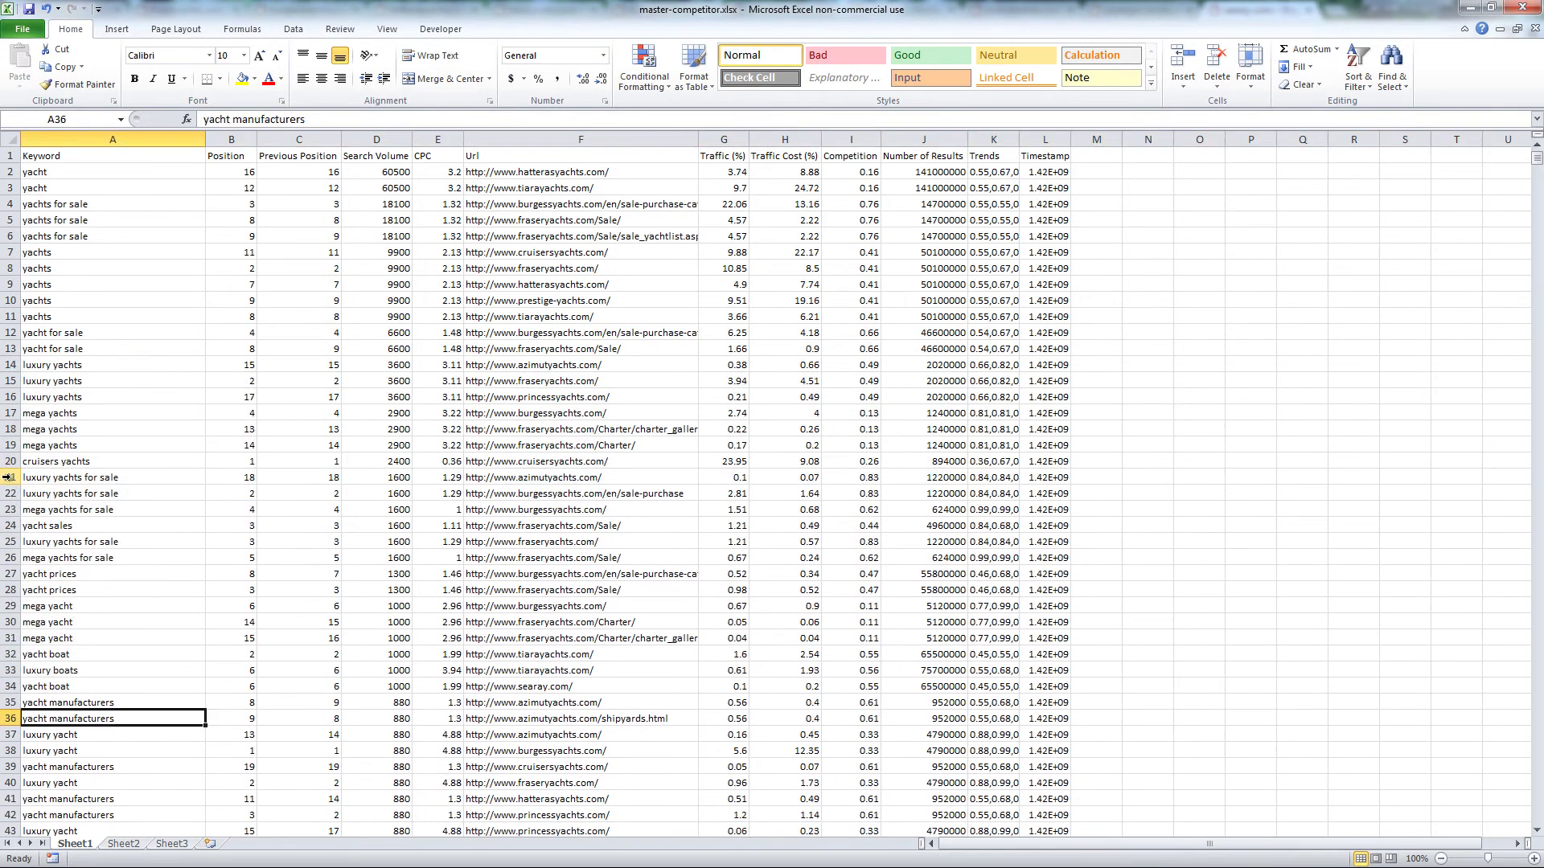
pyautogui.scroll(-5, 7, 477)
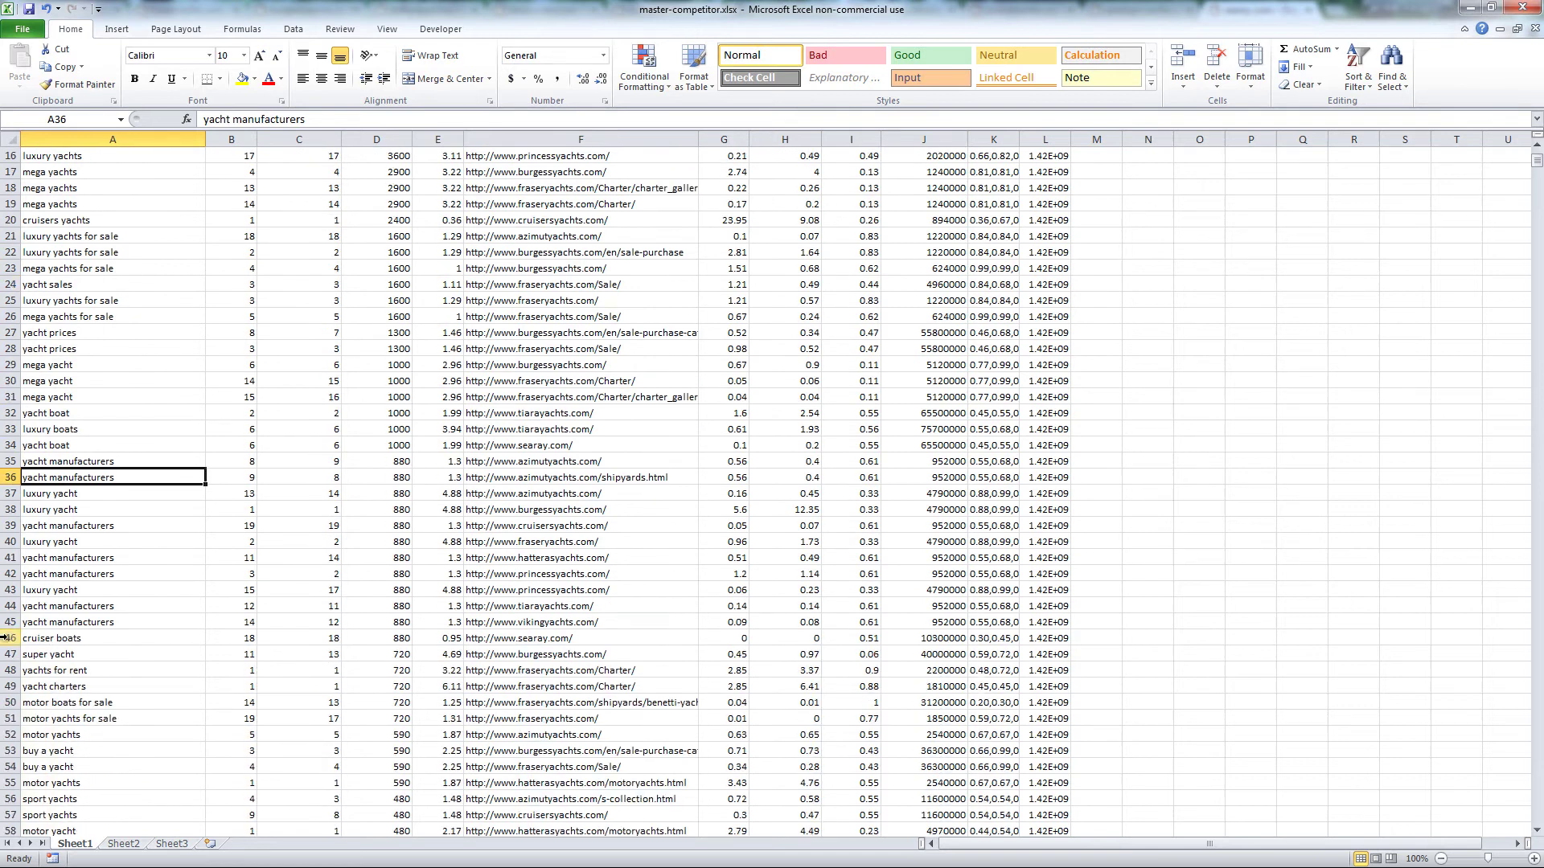
pyautogui.rightClick(7, 637)
pyautogui.press('d')
# Delete the 'yachts for rent' and 'yacht charters' rows and return to cell A2
pyautogui.scroll(-2, 81, 633)
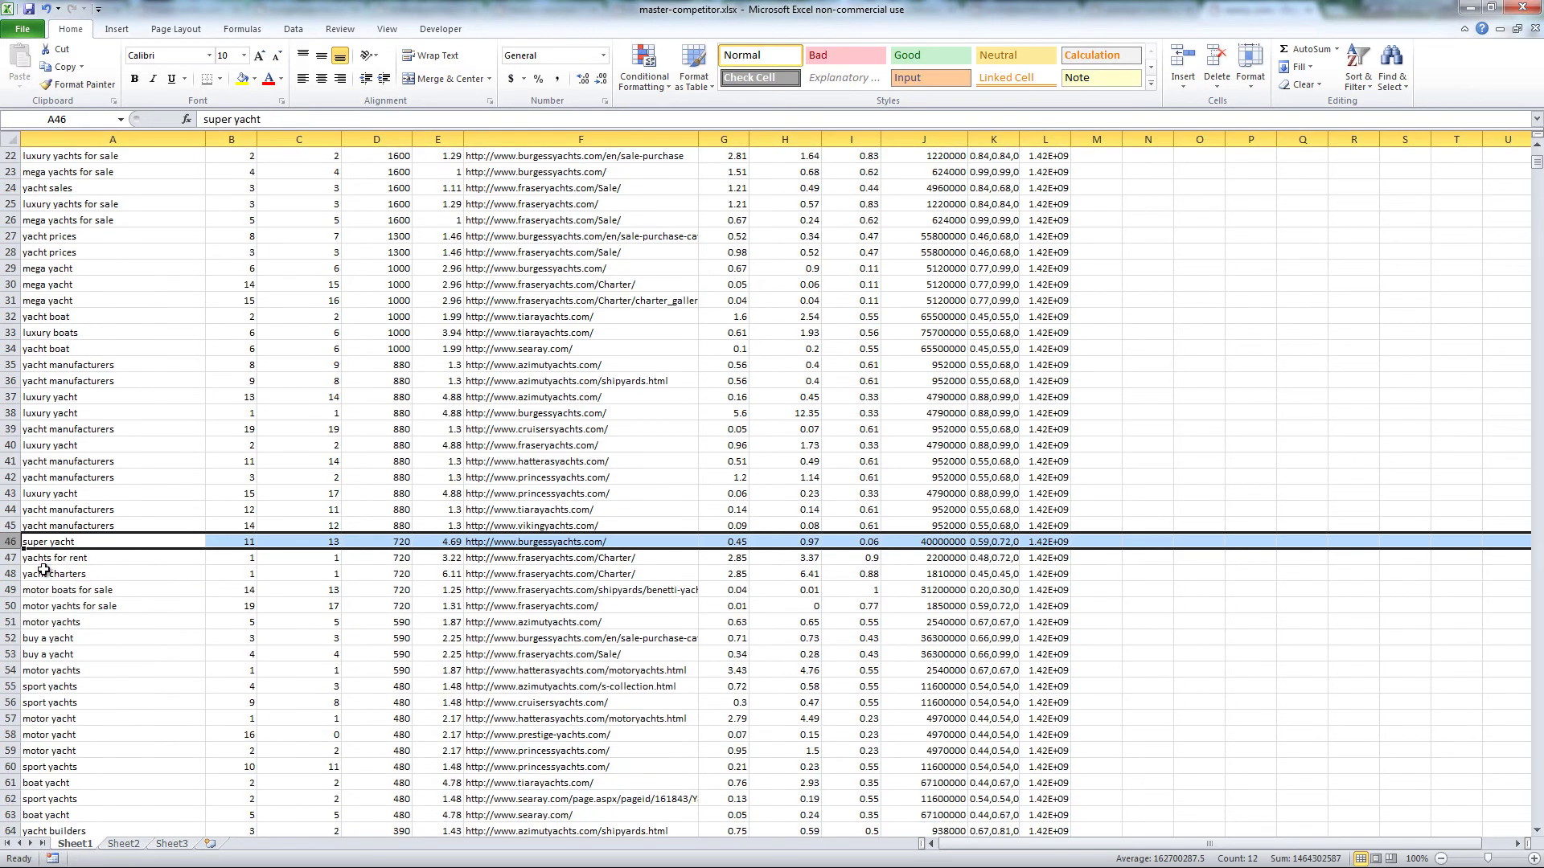
pyautogui.click(10, 557)
pyautogui.rightClick(10, 557)
pyautogui.press('d')
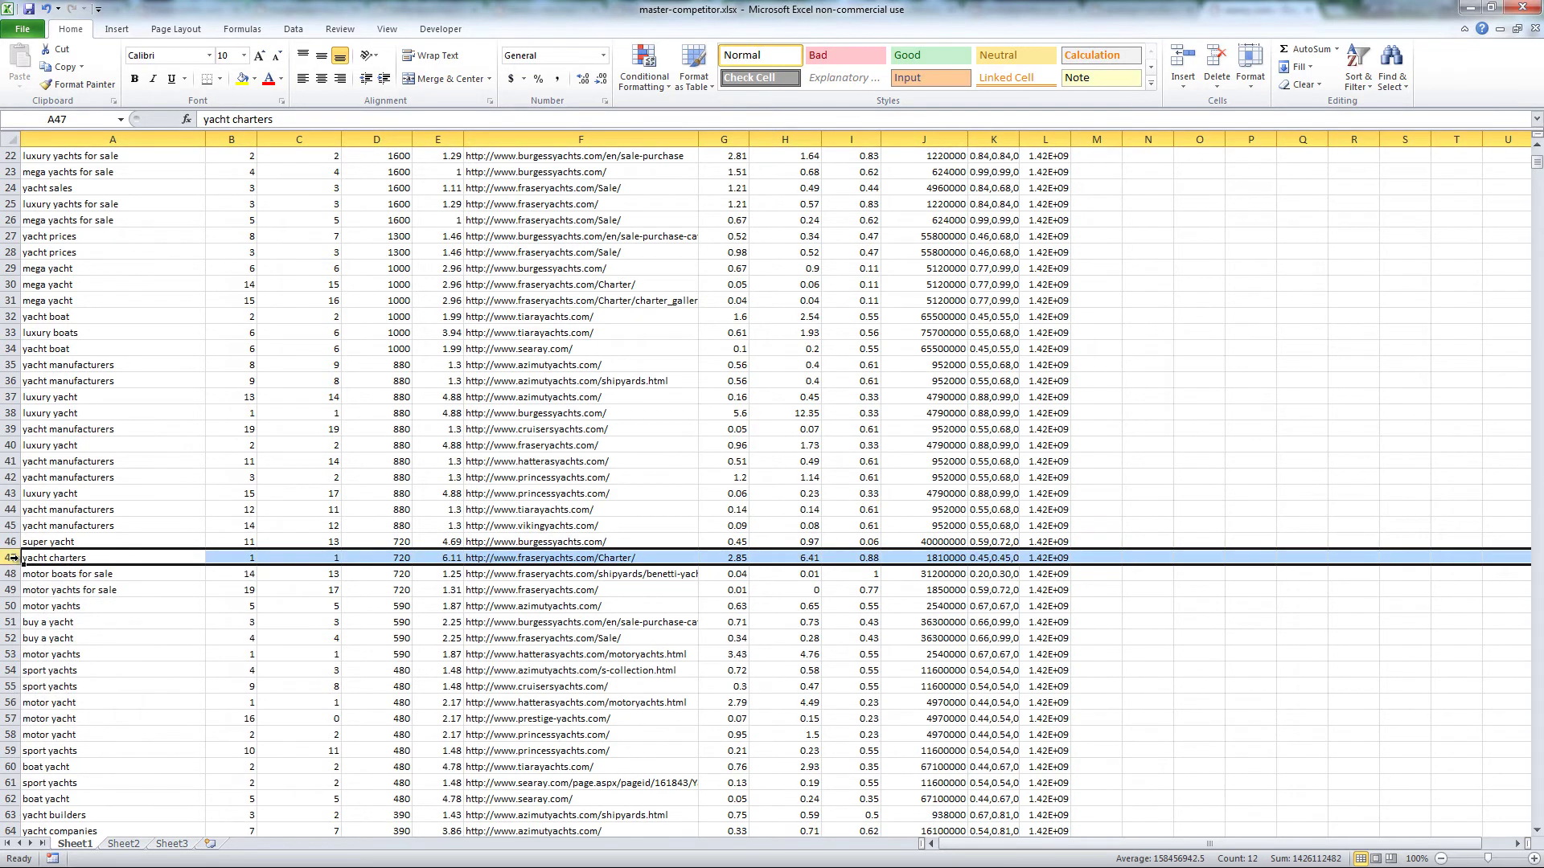
pyautogui.rightClick(10, 557)
pyautogui.press('d')
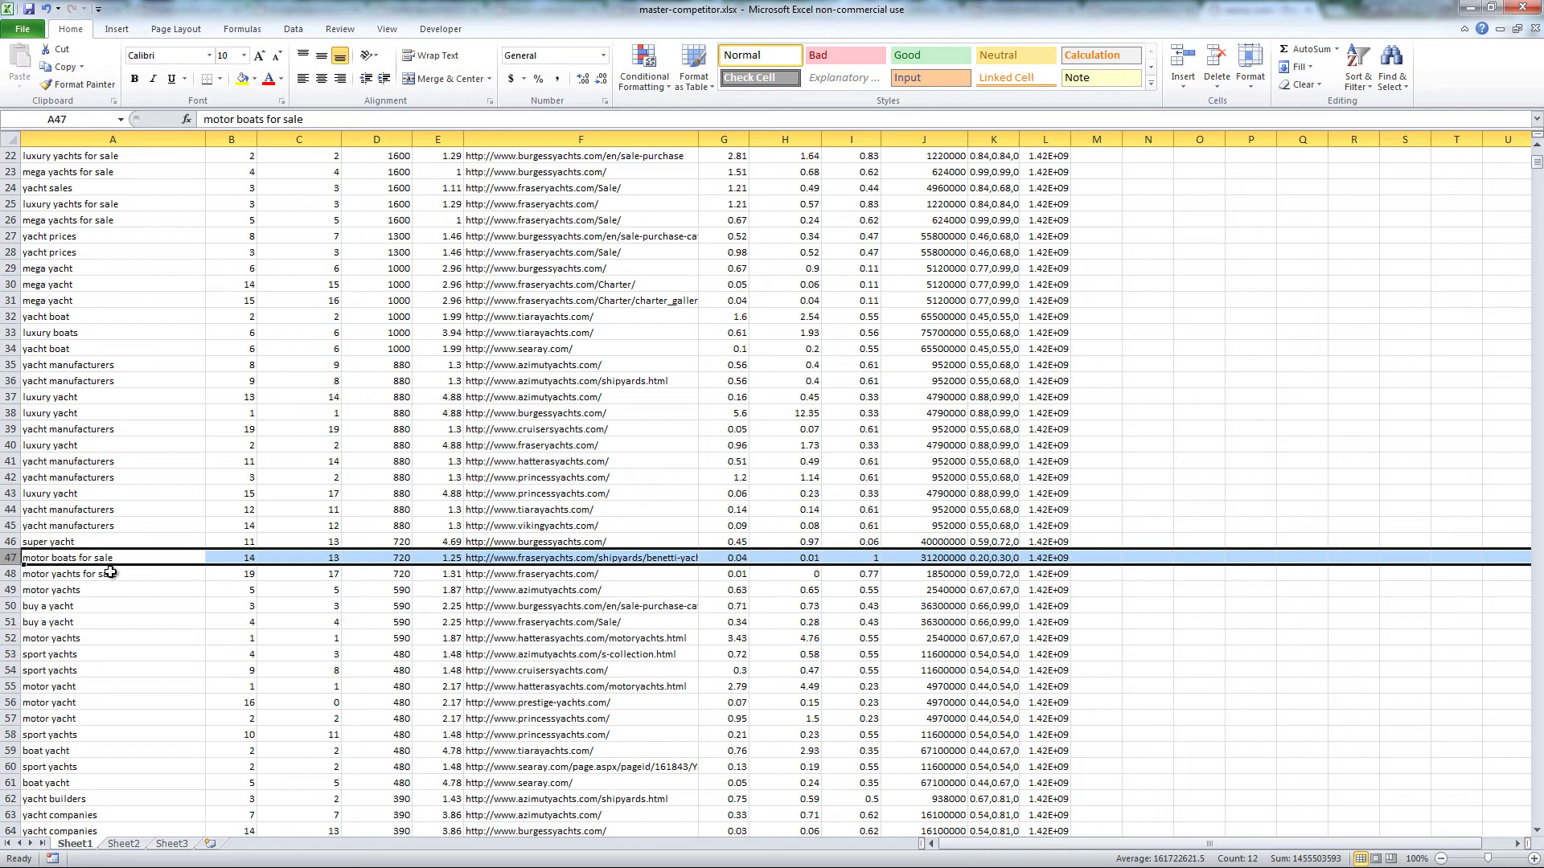
pyautogui.scroll(-3, 110, 573)
pyautogui.click(110, 571)
pyautogui.scroll(15, 104, 177)
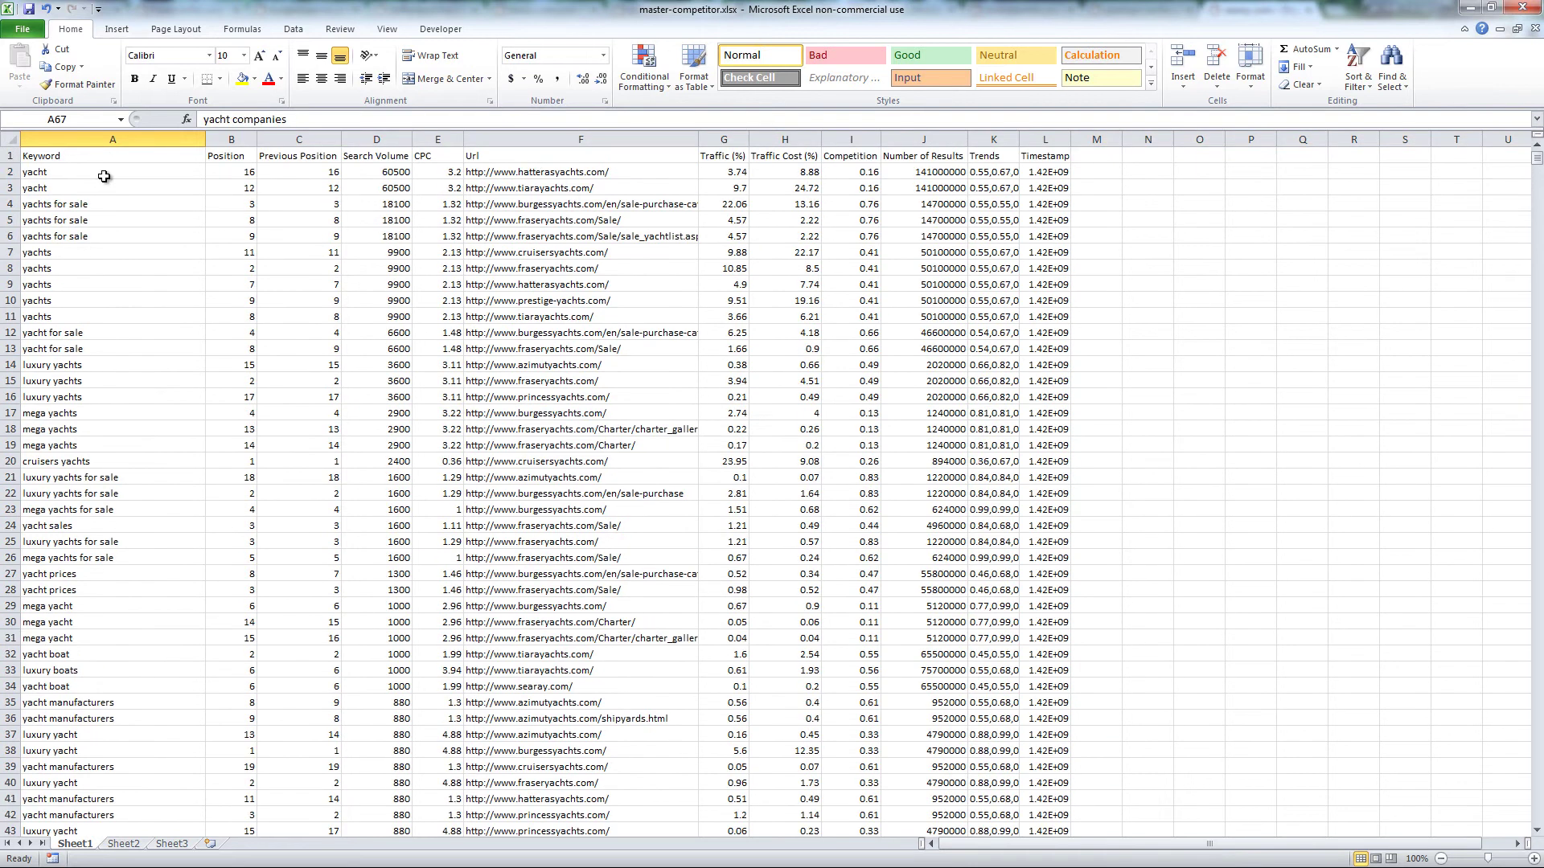
pyautogui.click(104, 176)
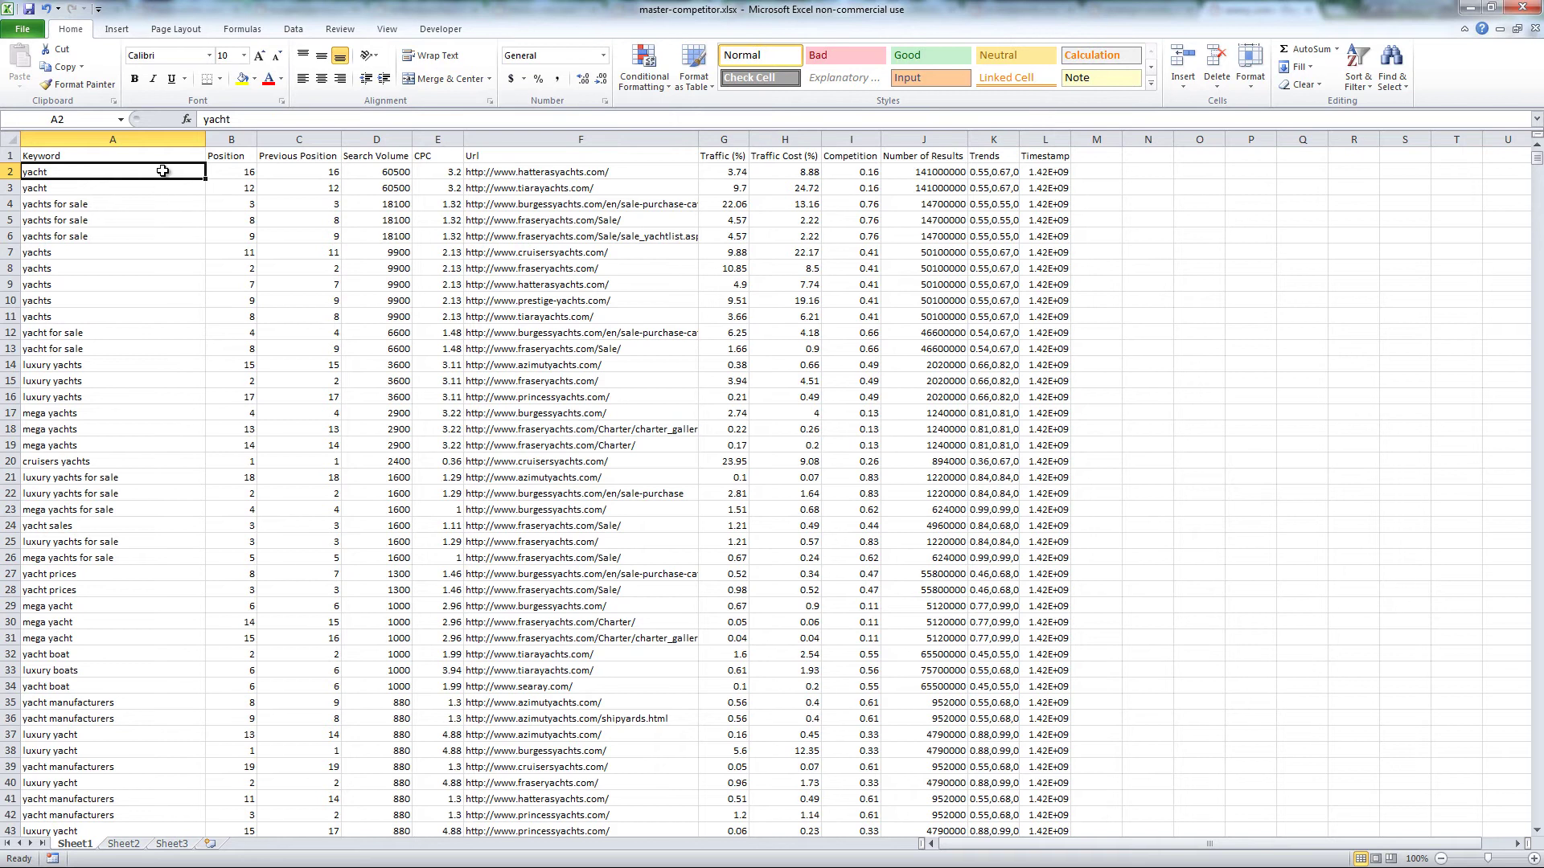
# Shade duplicate values across the whole keyword table with light red fill
pyautogui.hotkey('ctrl', 'a')
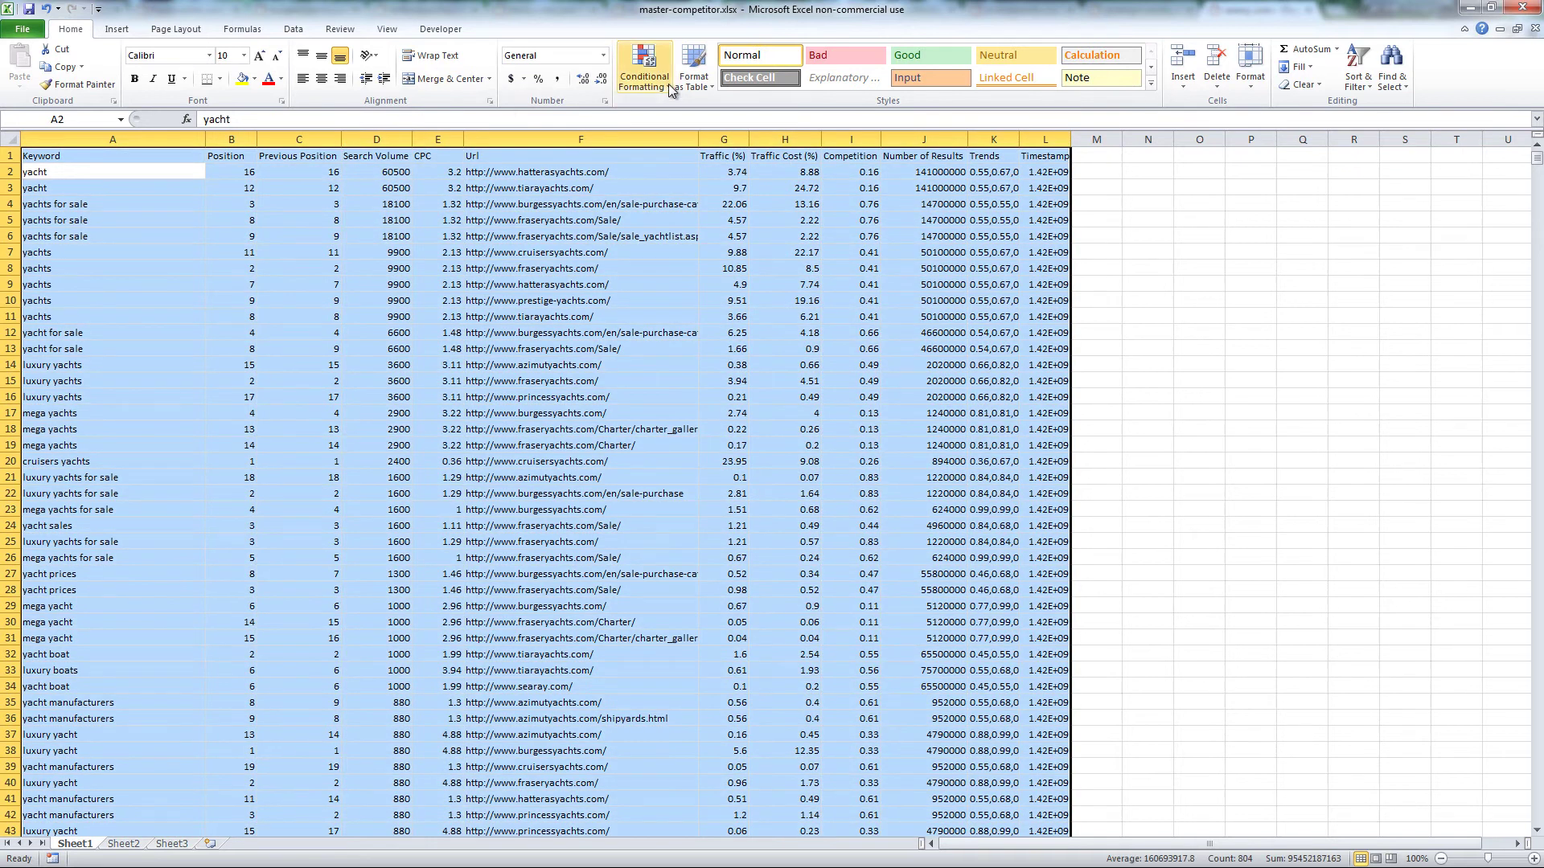
pyautogui.click(644, 70)
pyautogui.moveTo(701, 112)
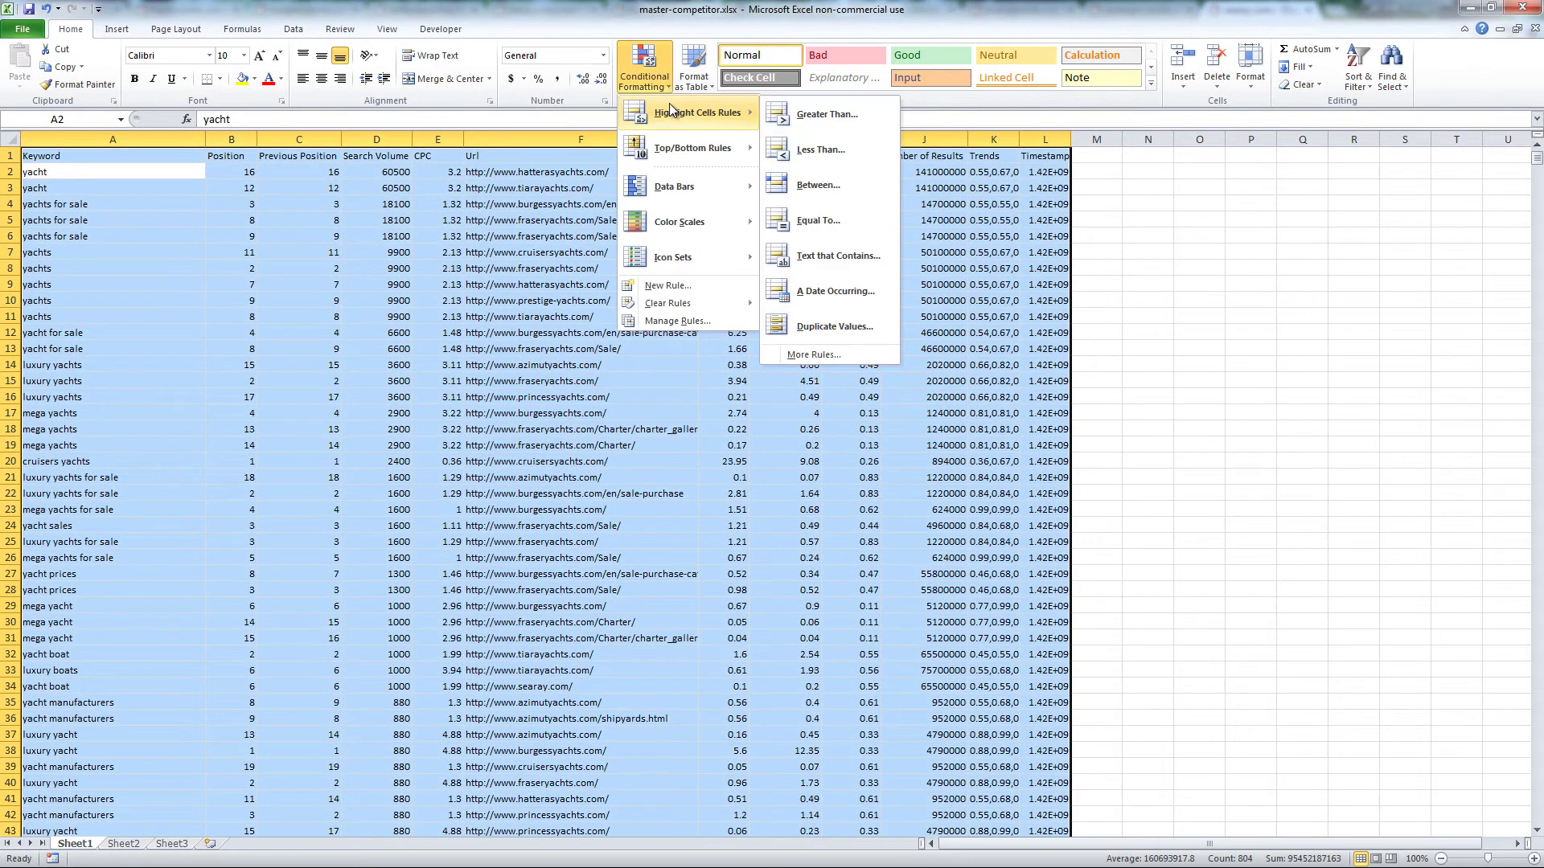
pyautogui.click(843, 320)
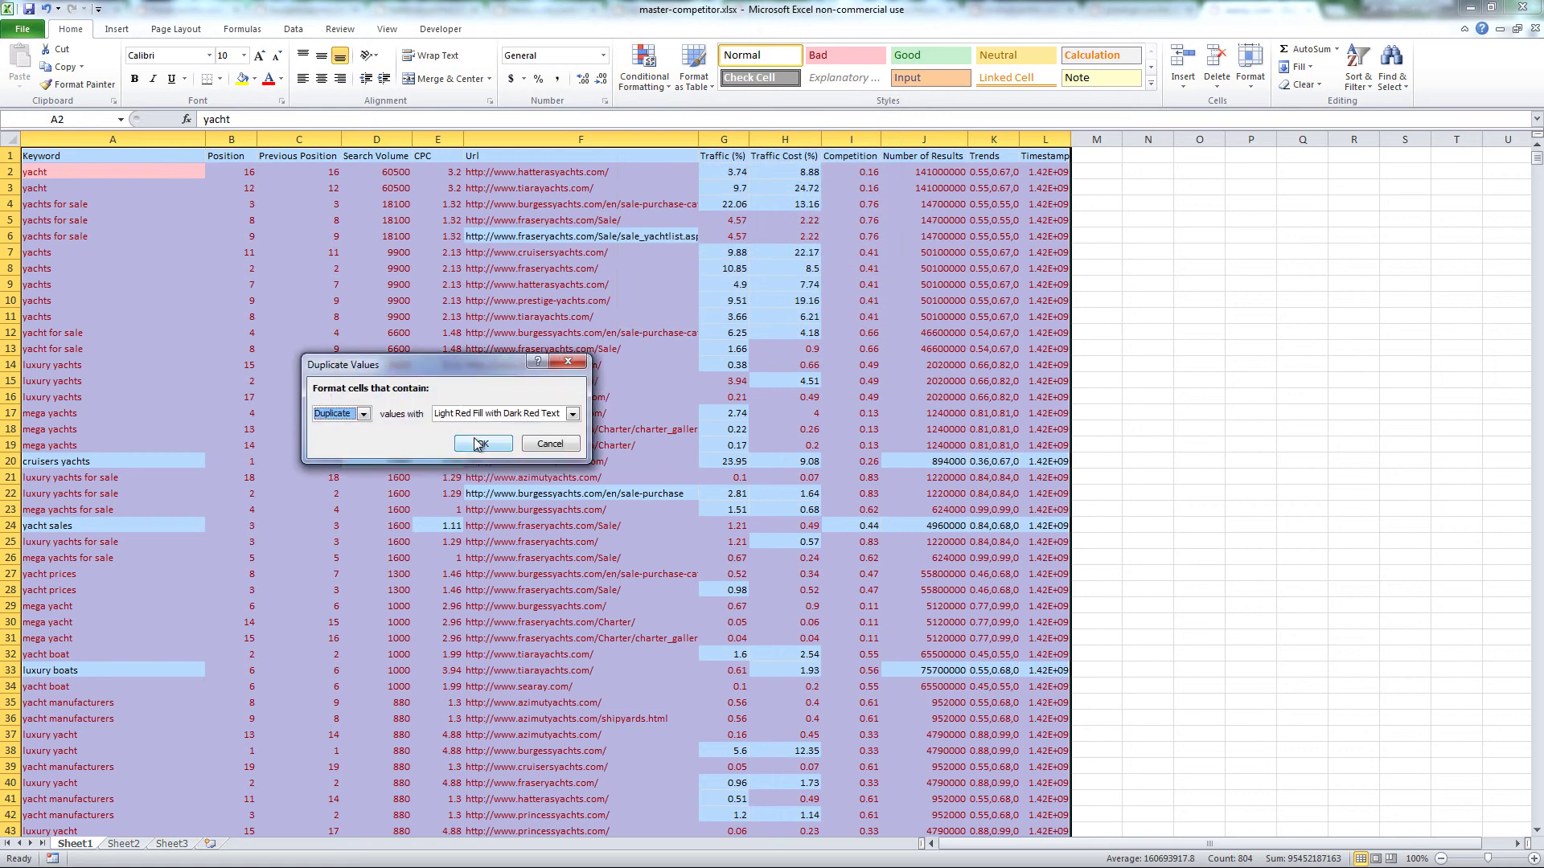
pyautogui.click(482, 443)
# Delete the cruisers yachts, luxury boats and motor boats for sale rows
pyautogui.click(135, 384)
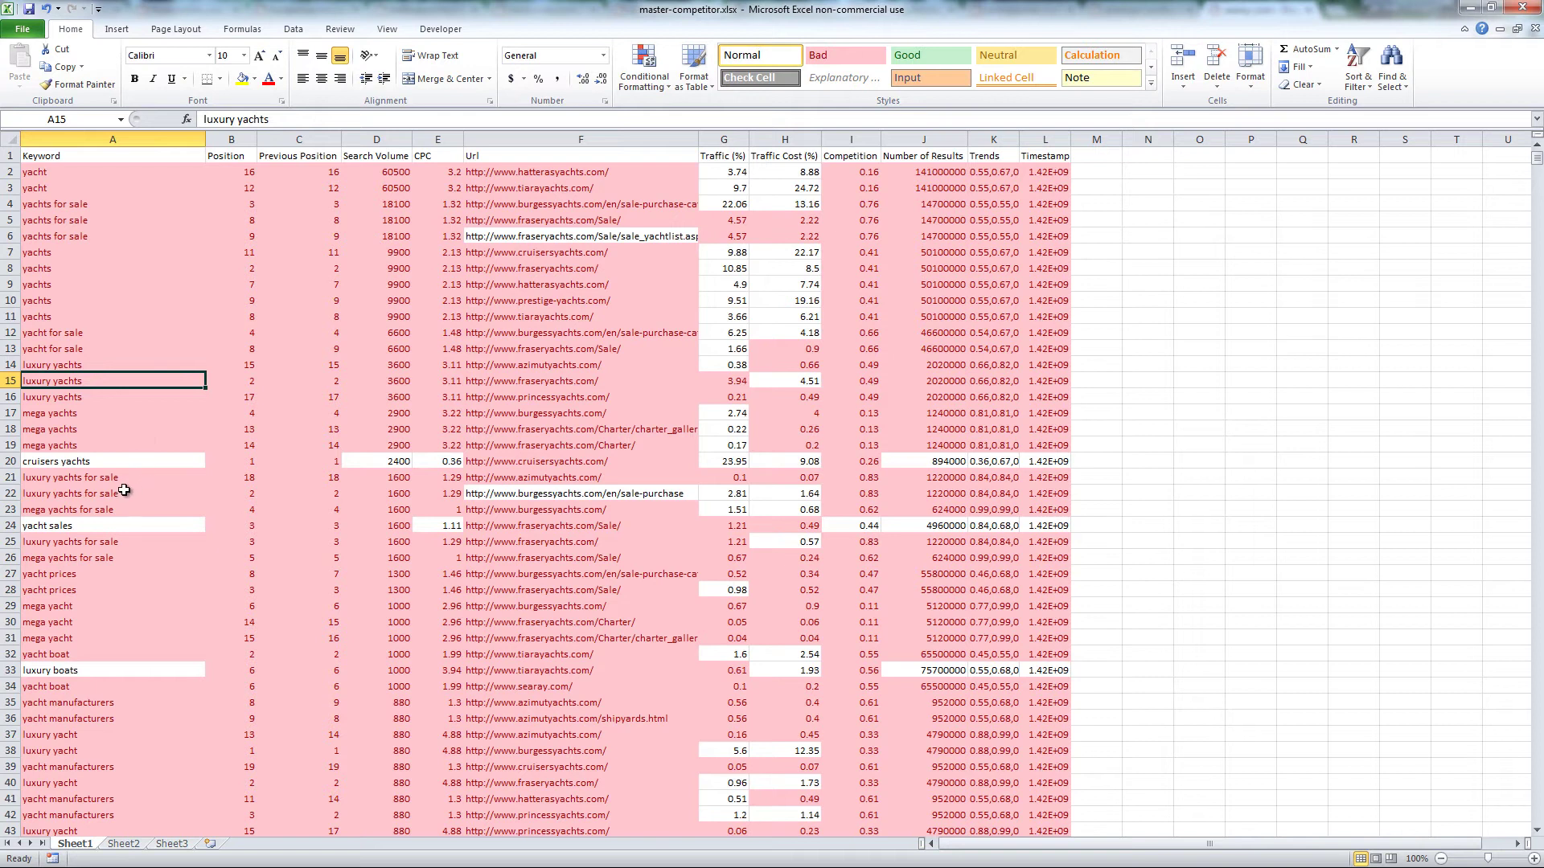
pyautogui.click(44, 464)
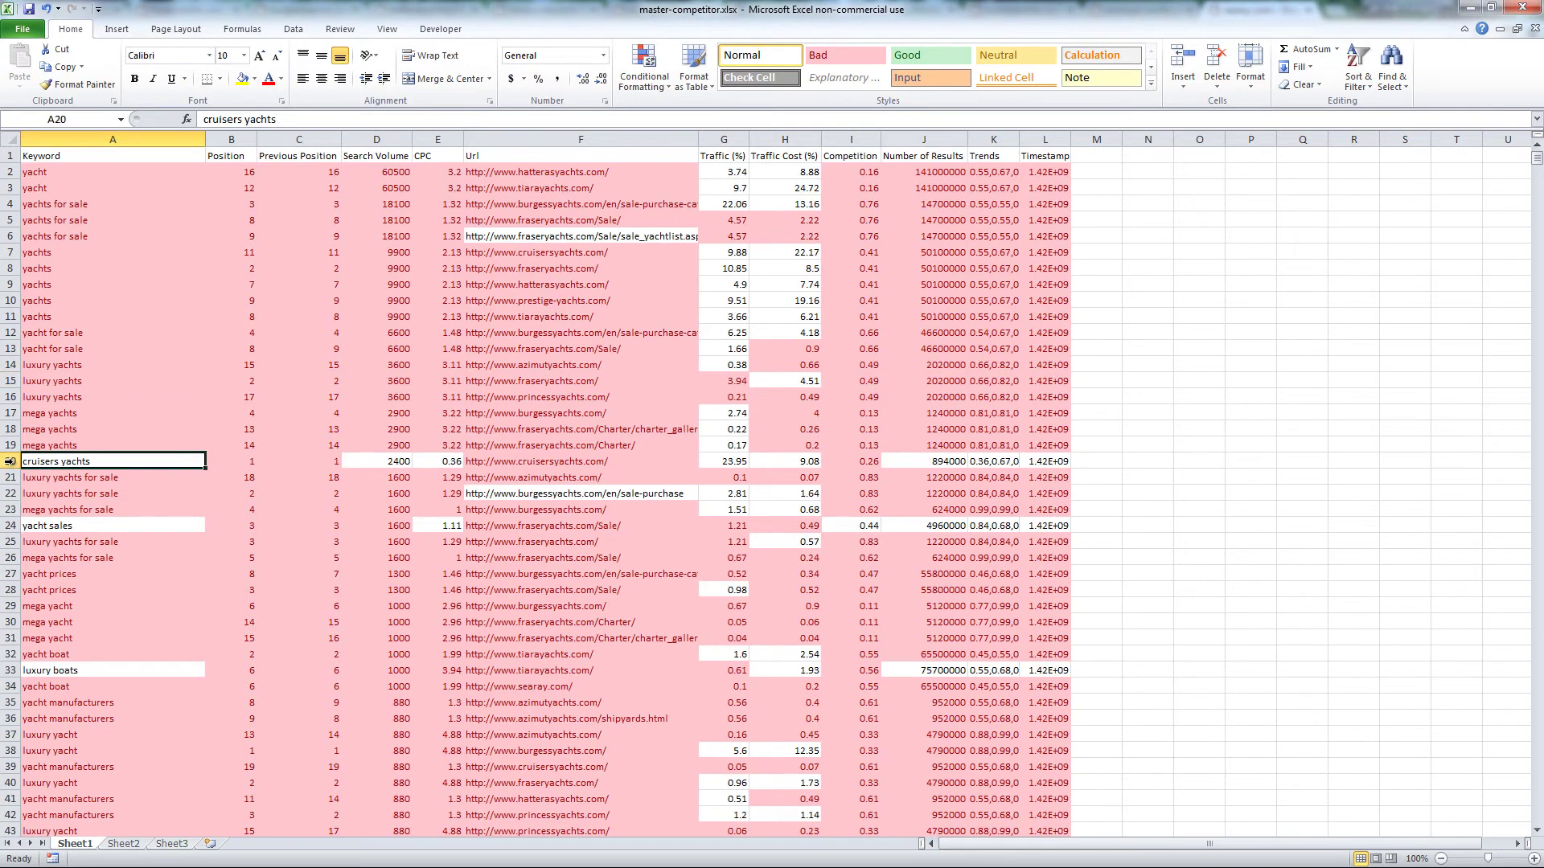
pyautogui.rightClick(10, 461)
pyautogui.click(40, 603)
pyautogui.scroll(-1, 39, 614)
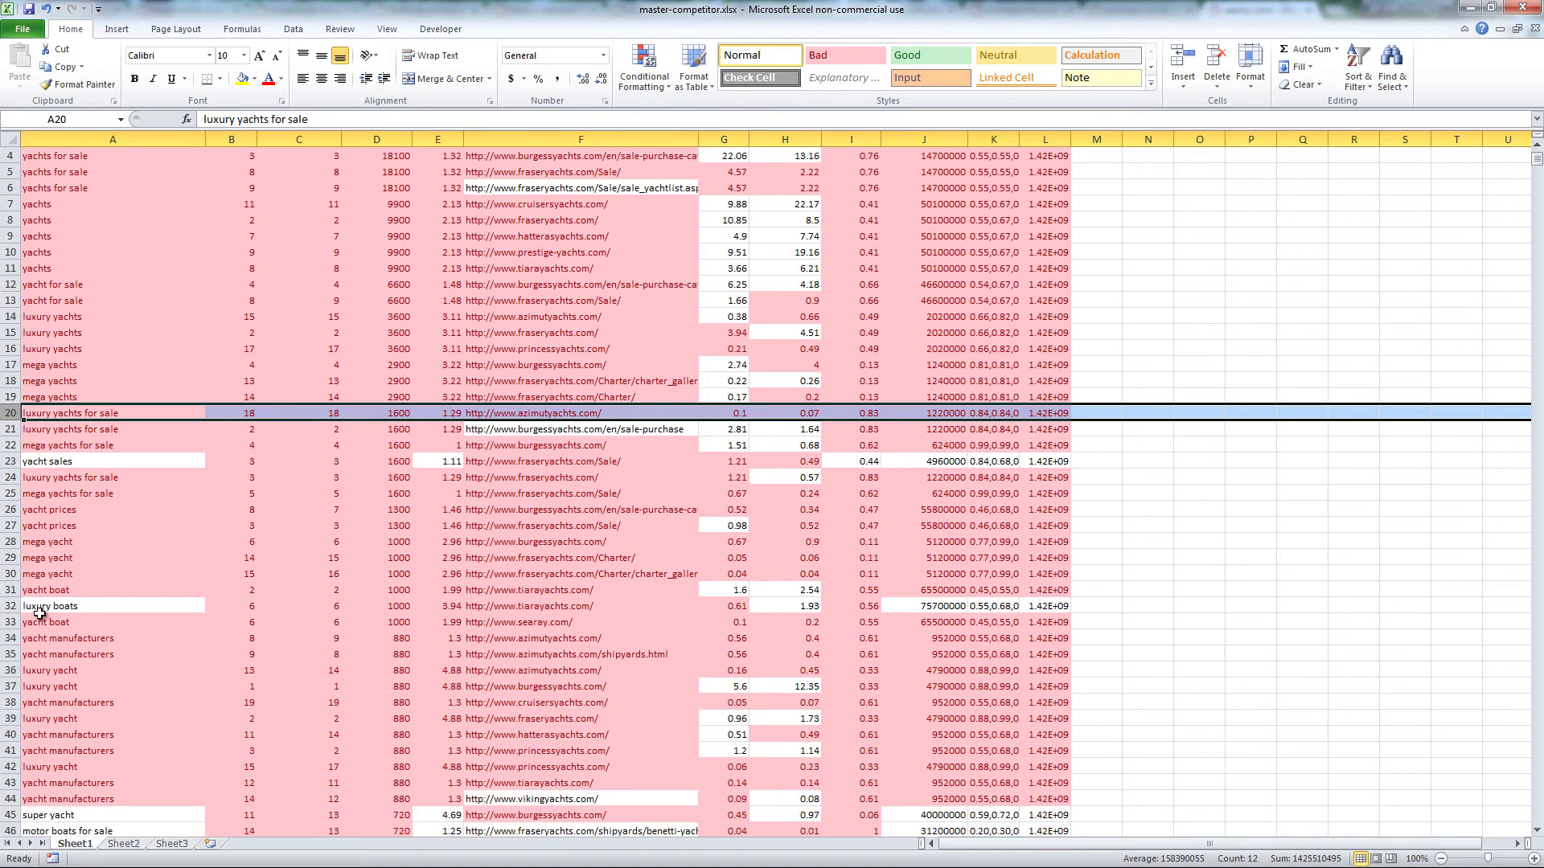
pyautogui.click(11, 605)
pyautogui.rightClick(11, 605)
pyautogui.click(39, 738)
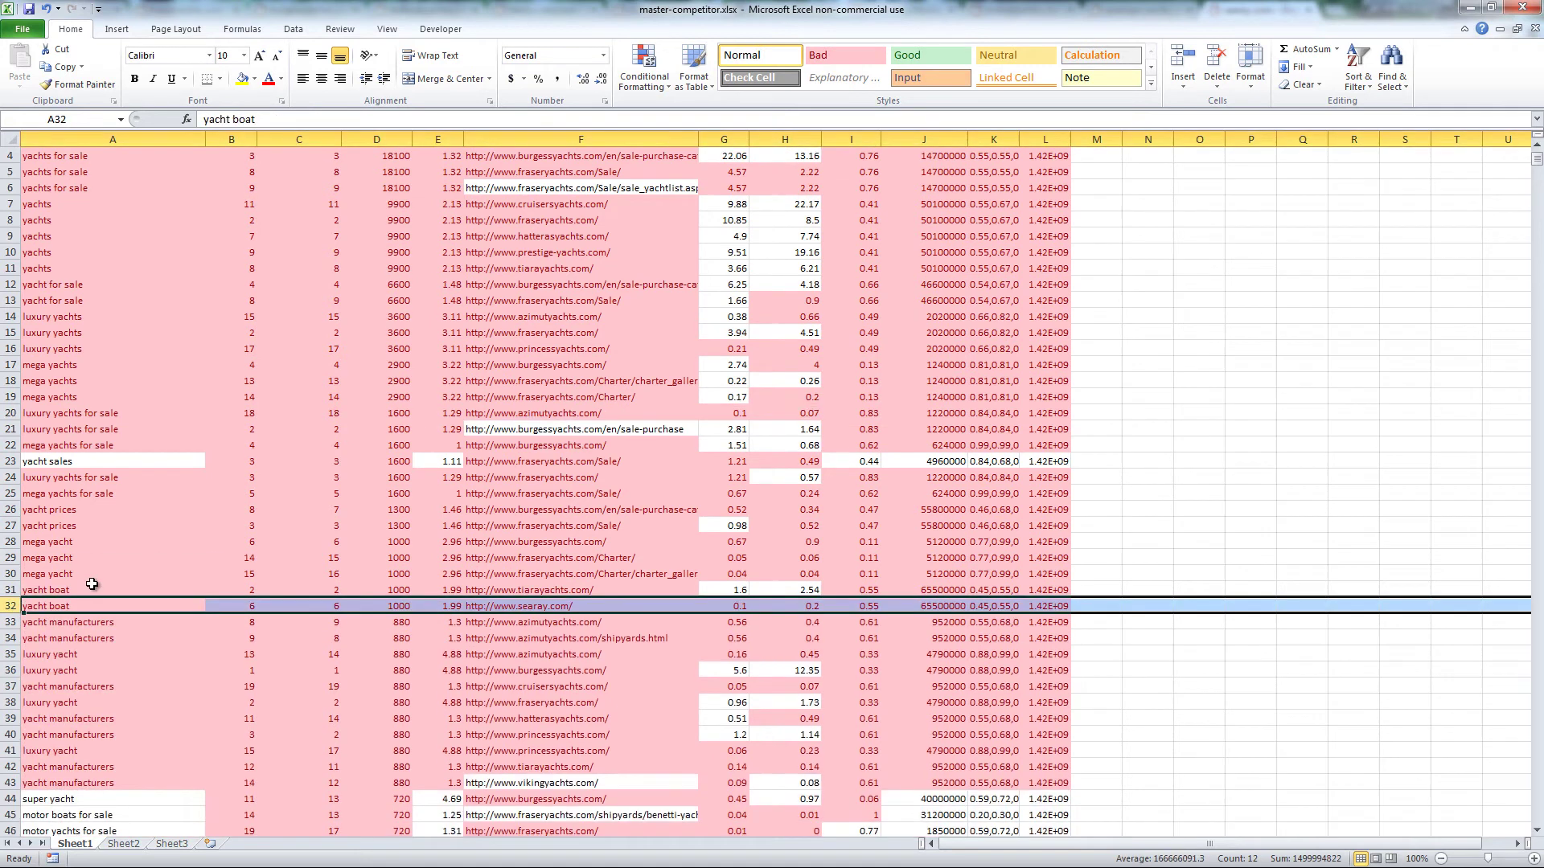
pyautogui.scroll(-2, 121, 587)
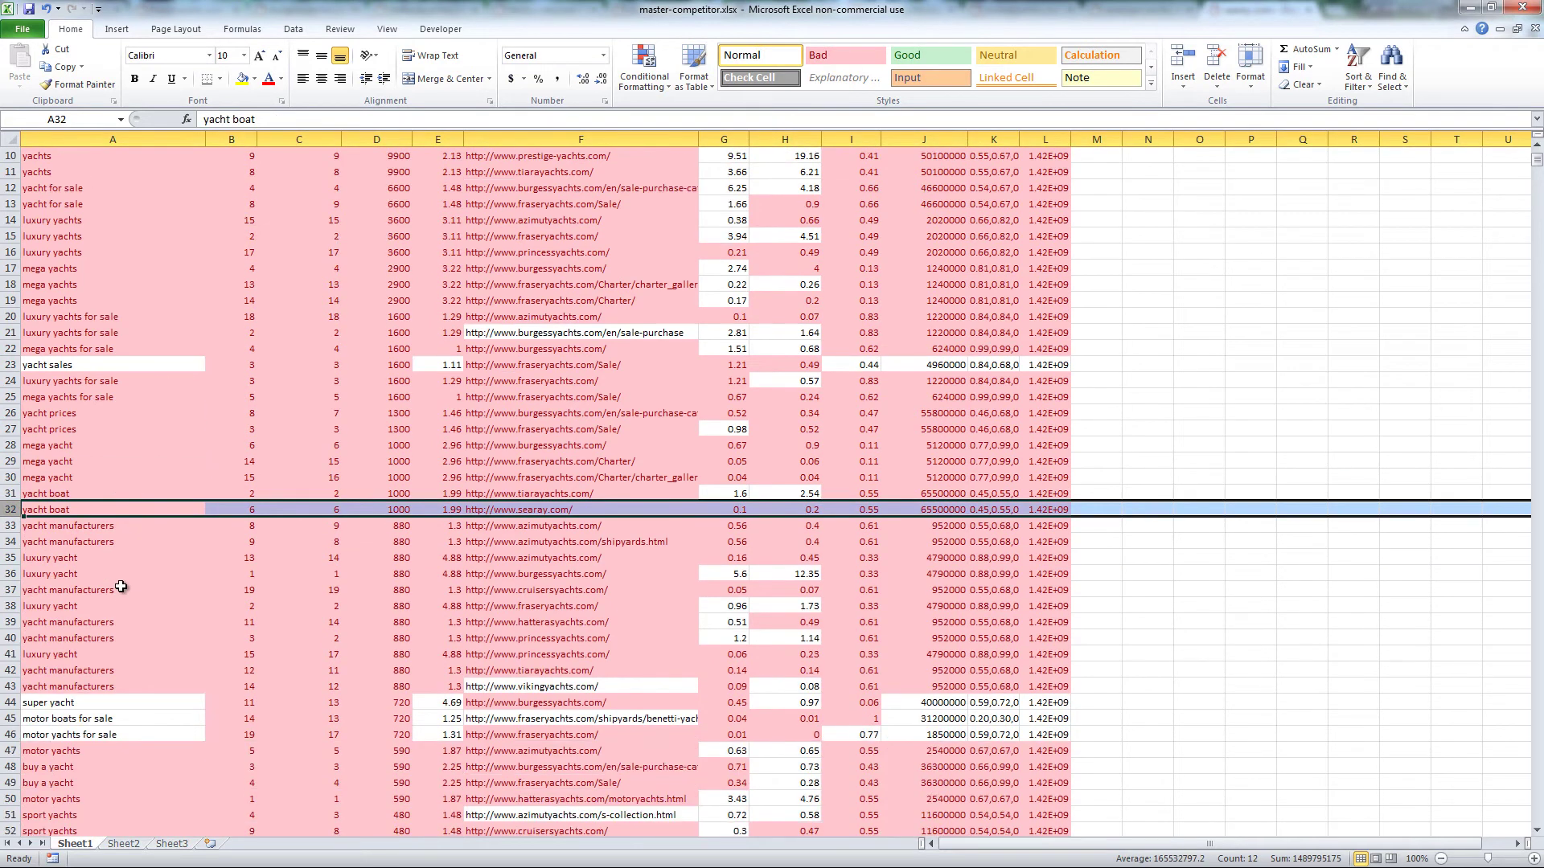
pyautogui.scroll(-2, 121, 587)
pyautogui.click(13, 622)
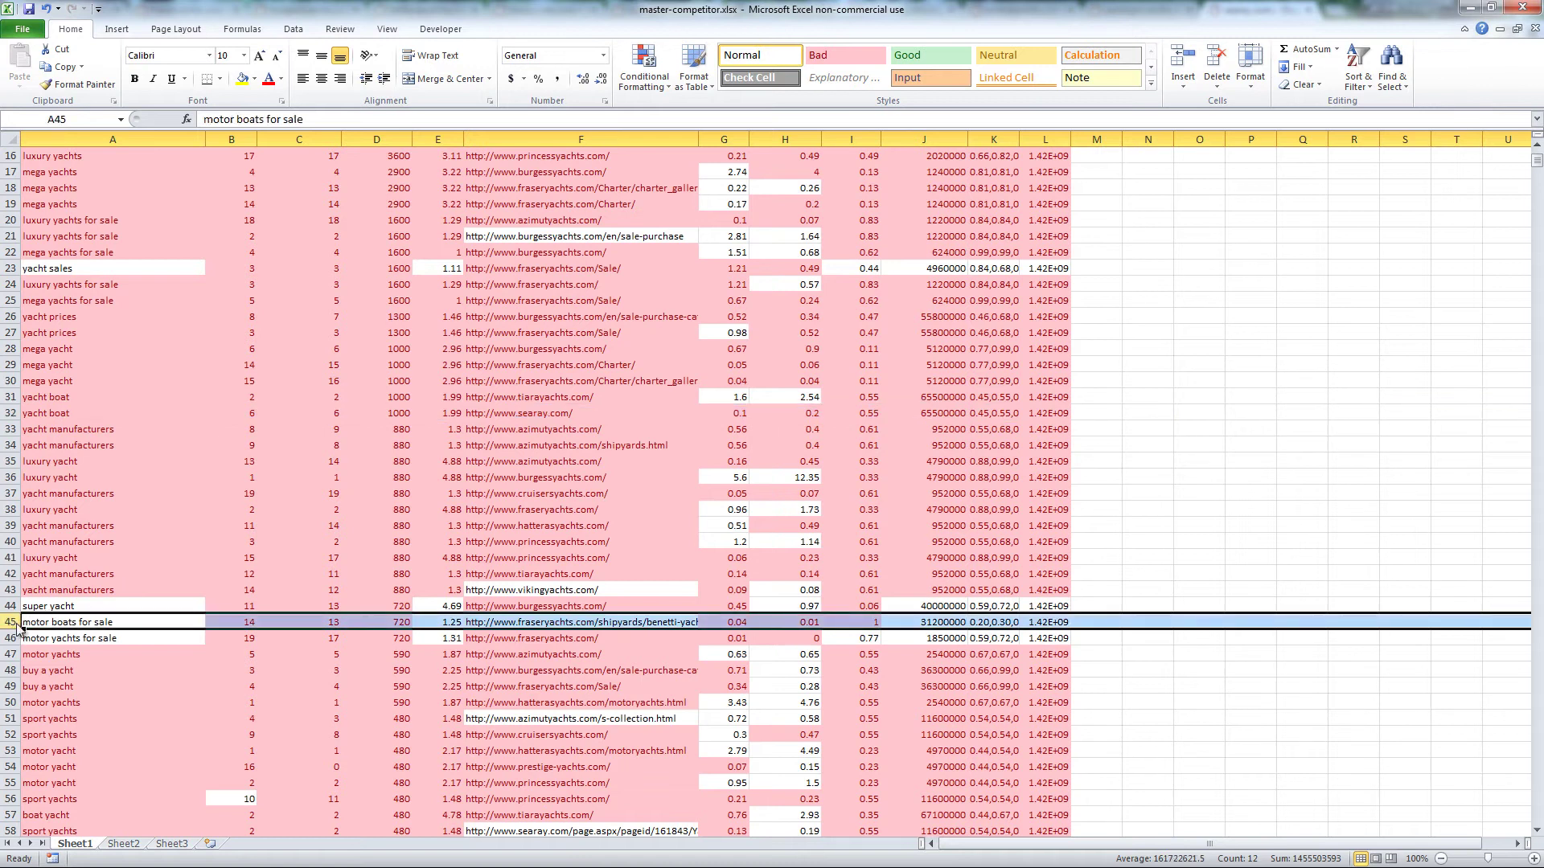
pyautogui.hotkey('ctrl', '-')
# Copy the keyword table for use on Sheet2
pyautogui.click(141, 541)
pyautogui.scroll(-3, 141, 539)
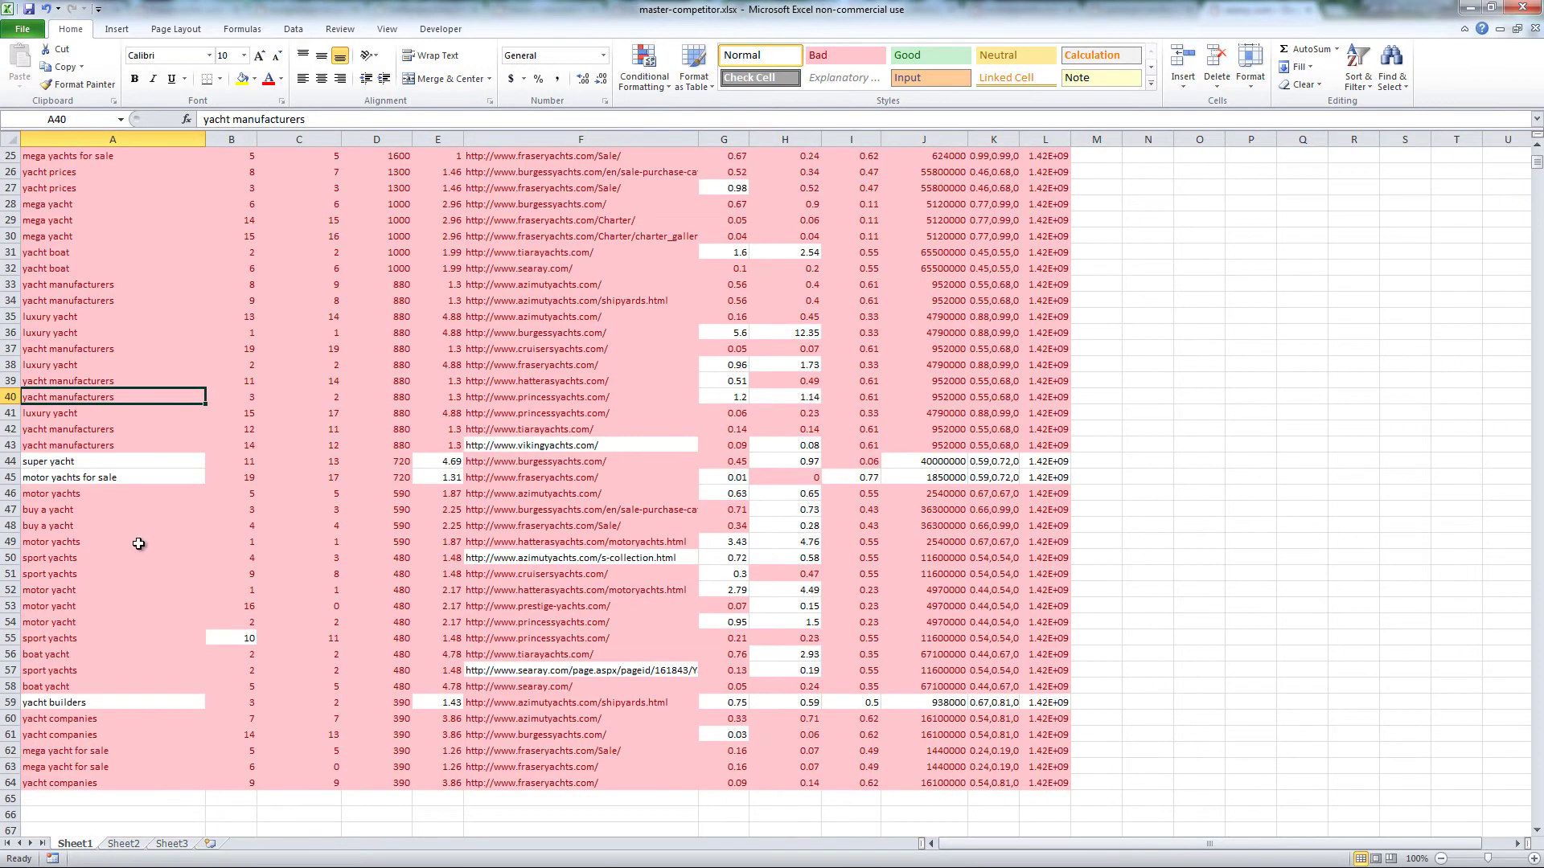
pyautogui.hotkey('ctrl', 'pagedown')
pyautogui.hotkey('ctrl', 'c')
# Remove duplicate rows from the Sheet2 table, comparing by the Keyword column only
pyautogui.click(164, 232)
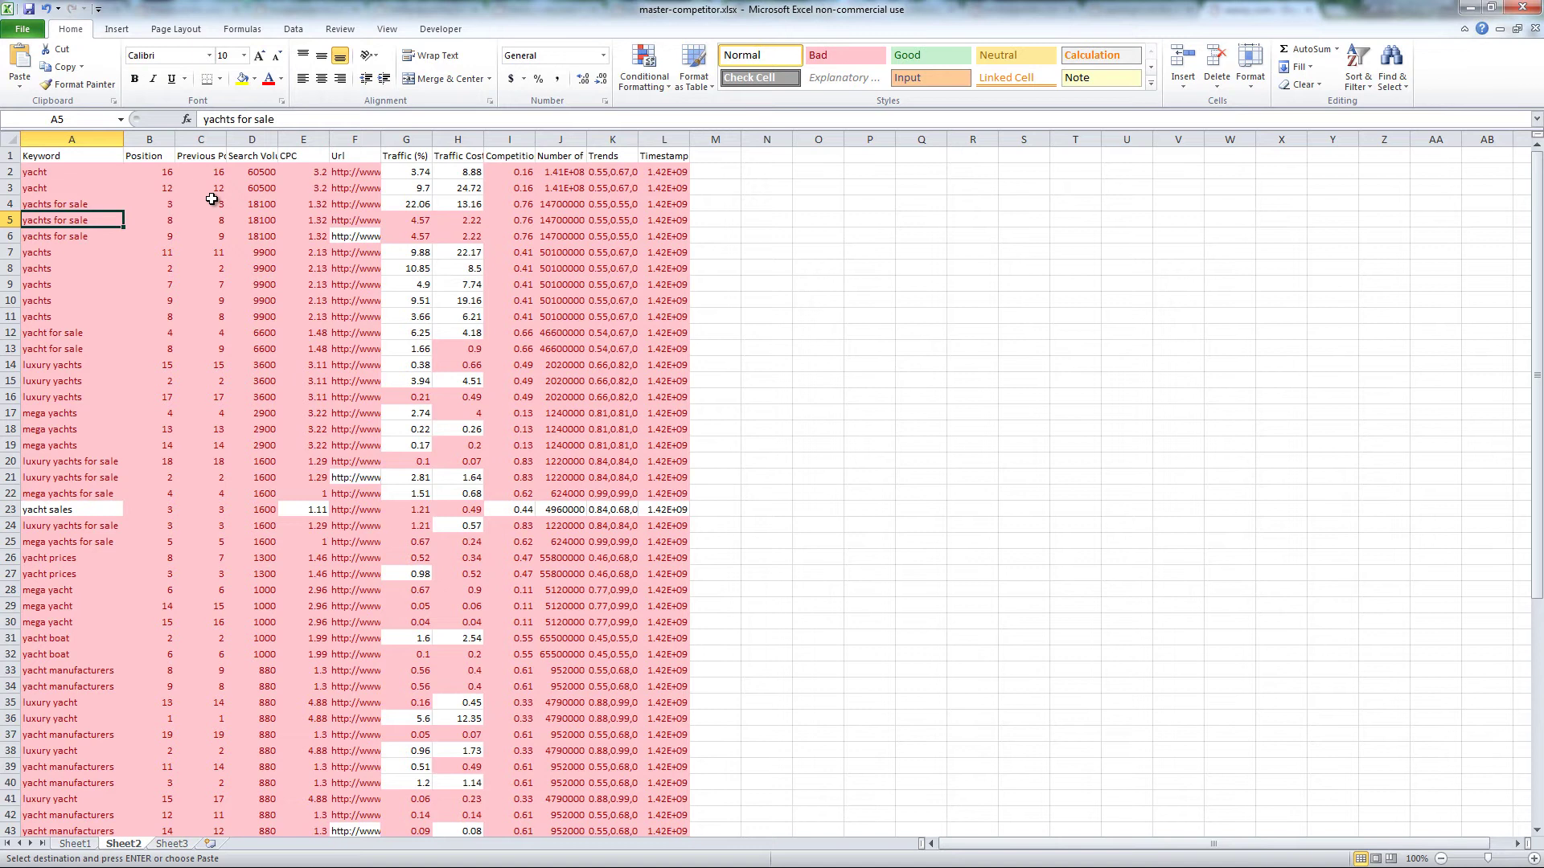
pyautogui.click(295, 30)
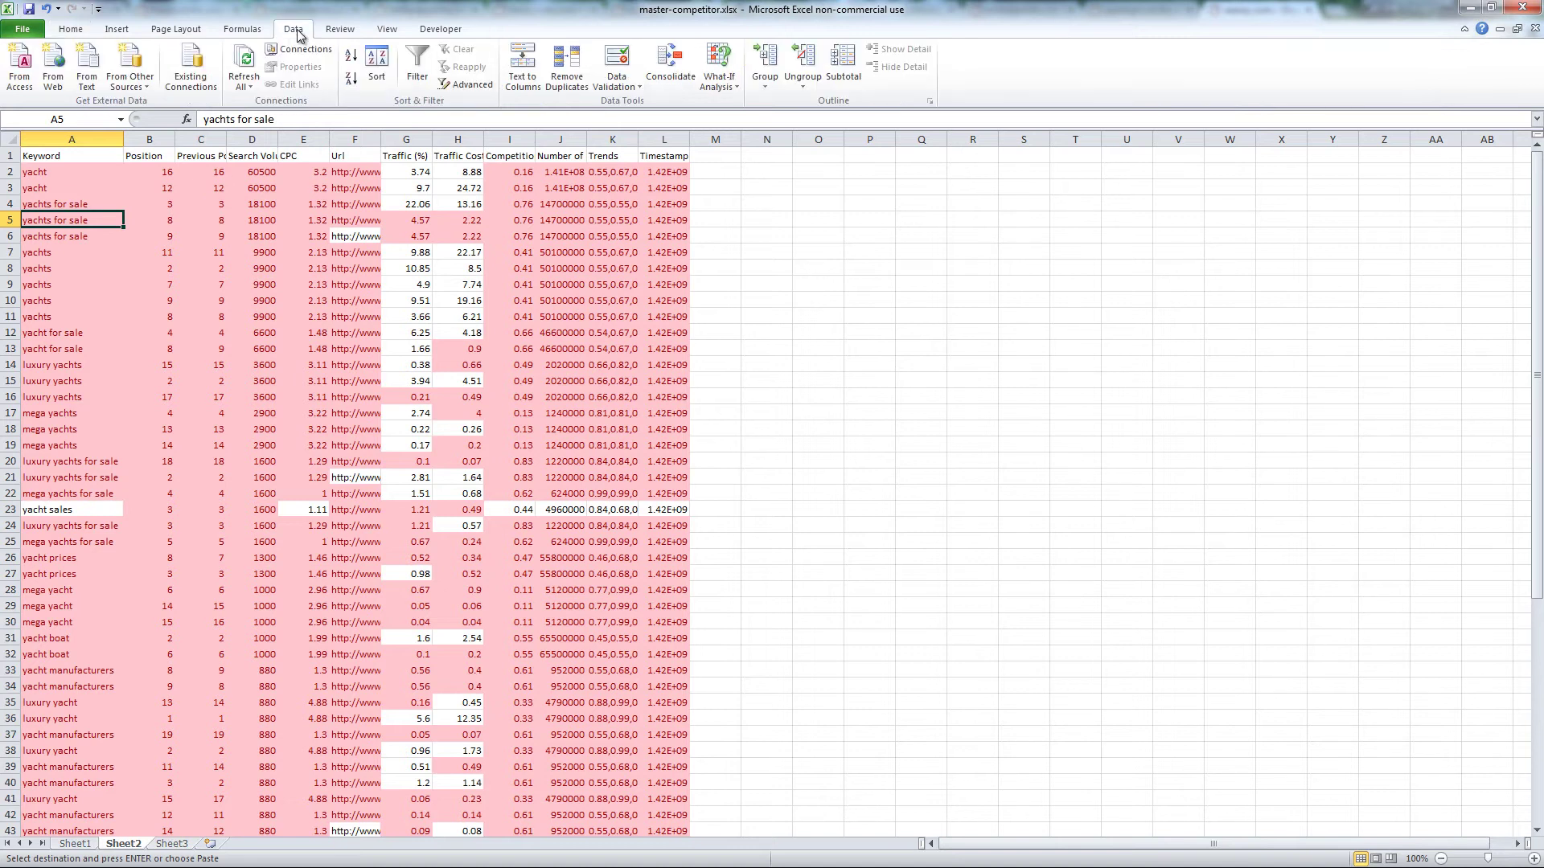
pyautogui.click(90, 267)
pyautogui.hotkey('ctrl', 'a')
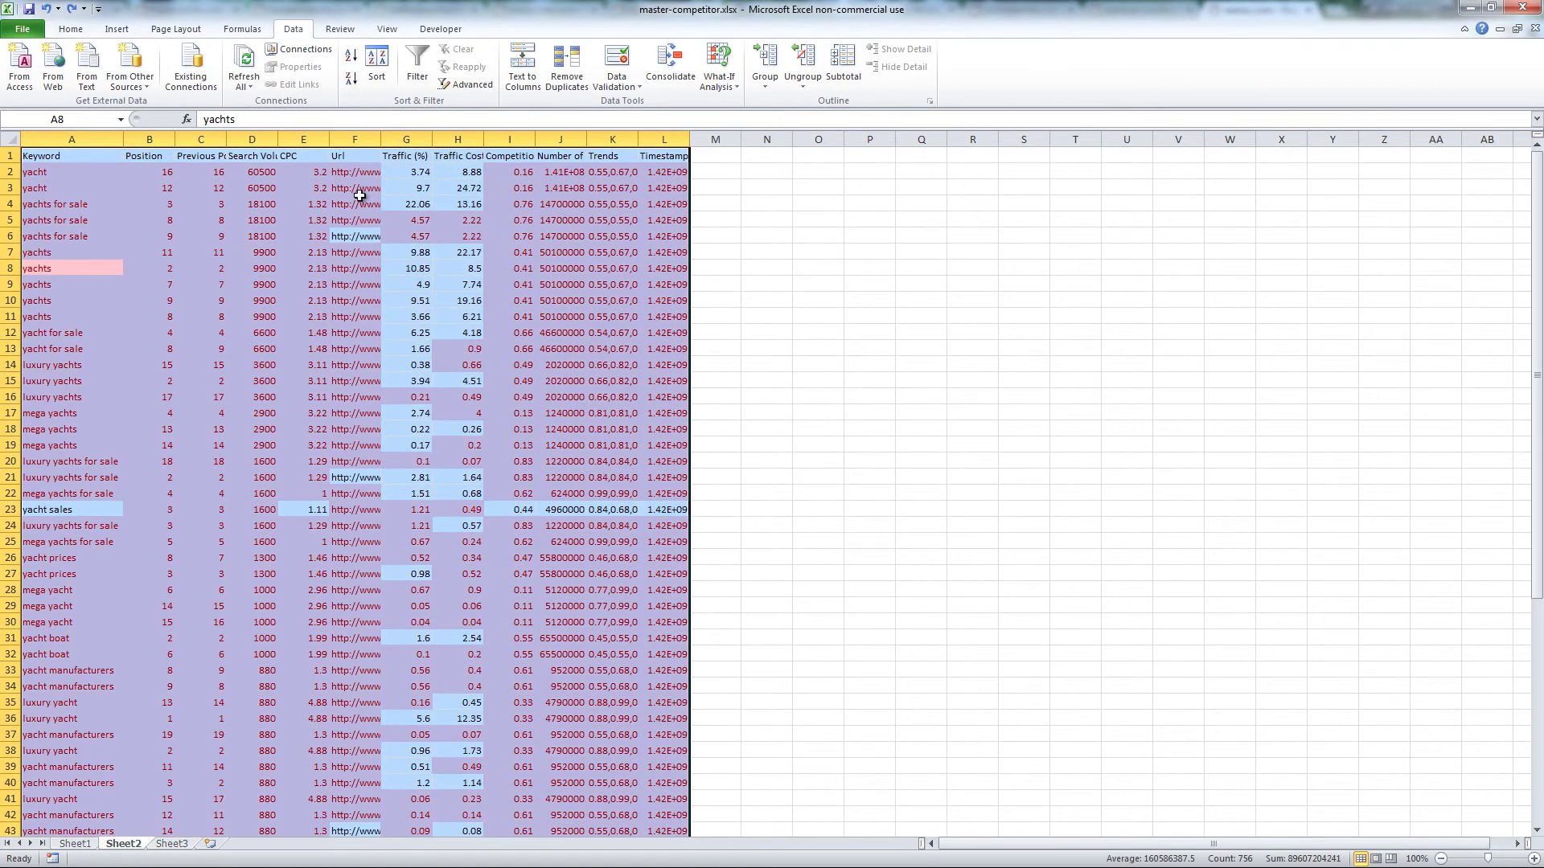
pyautogui.click(567, 84)
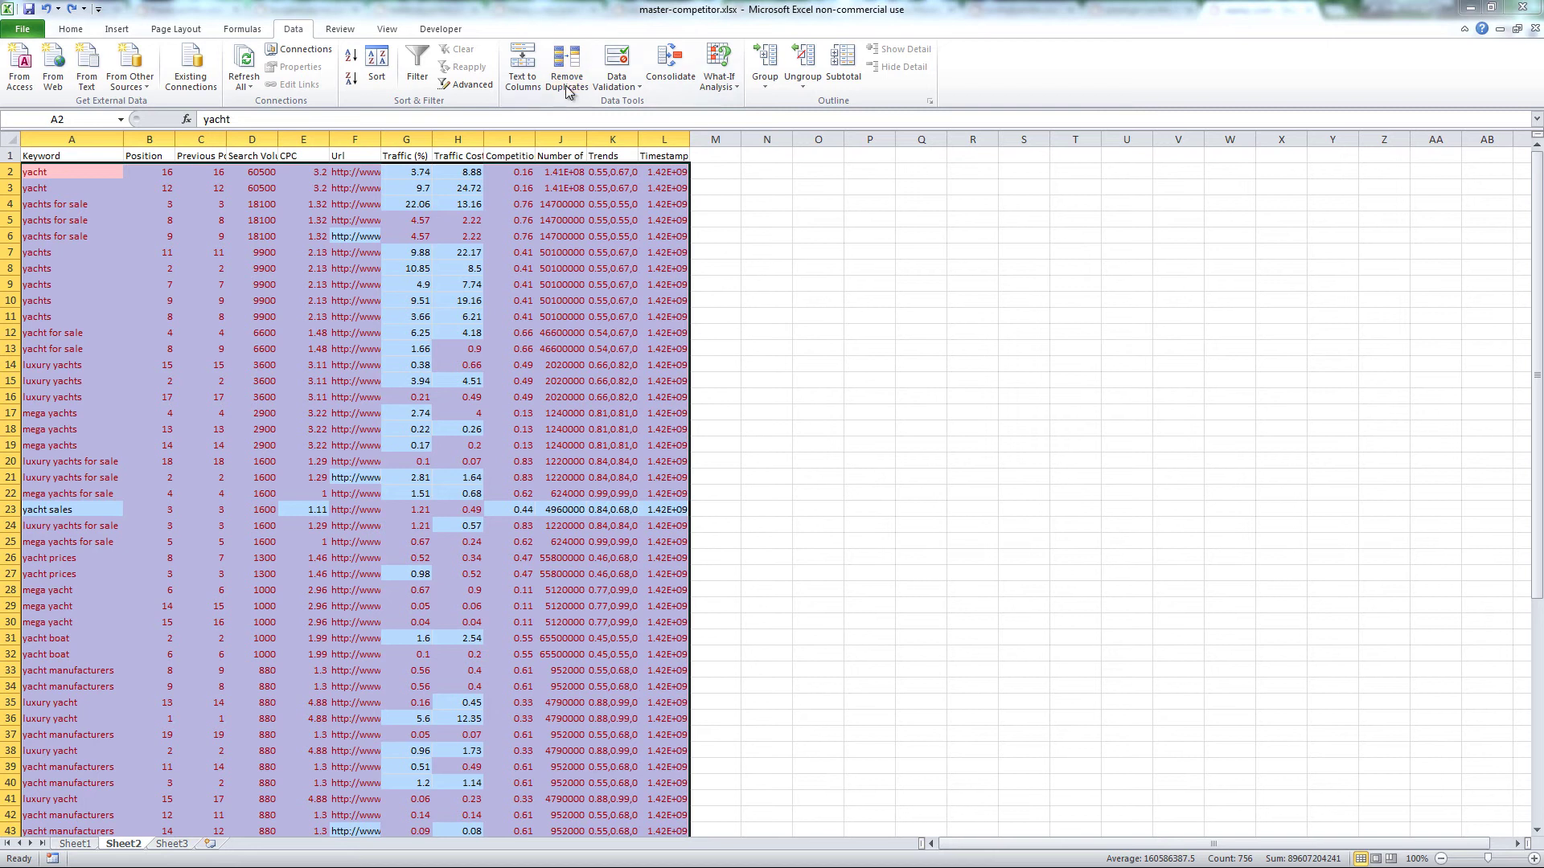
pyautogui.click(401, 358)
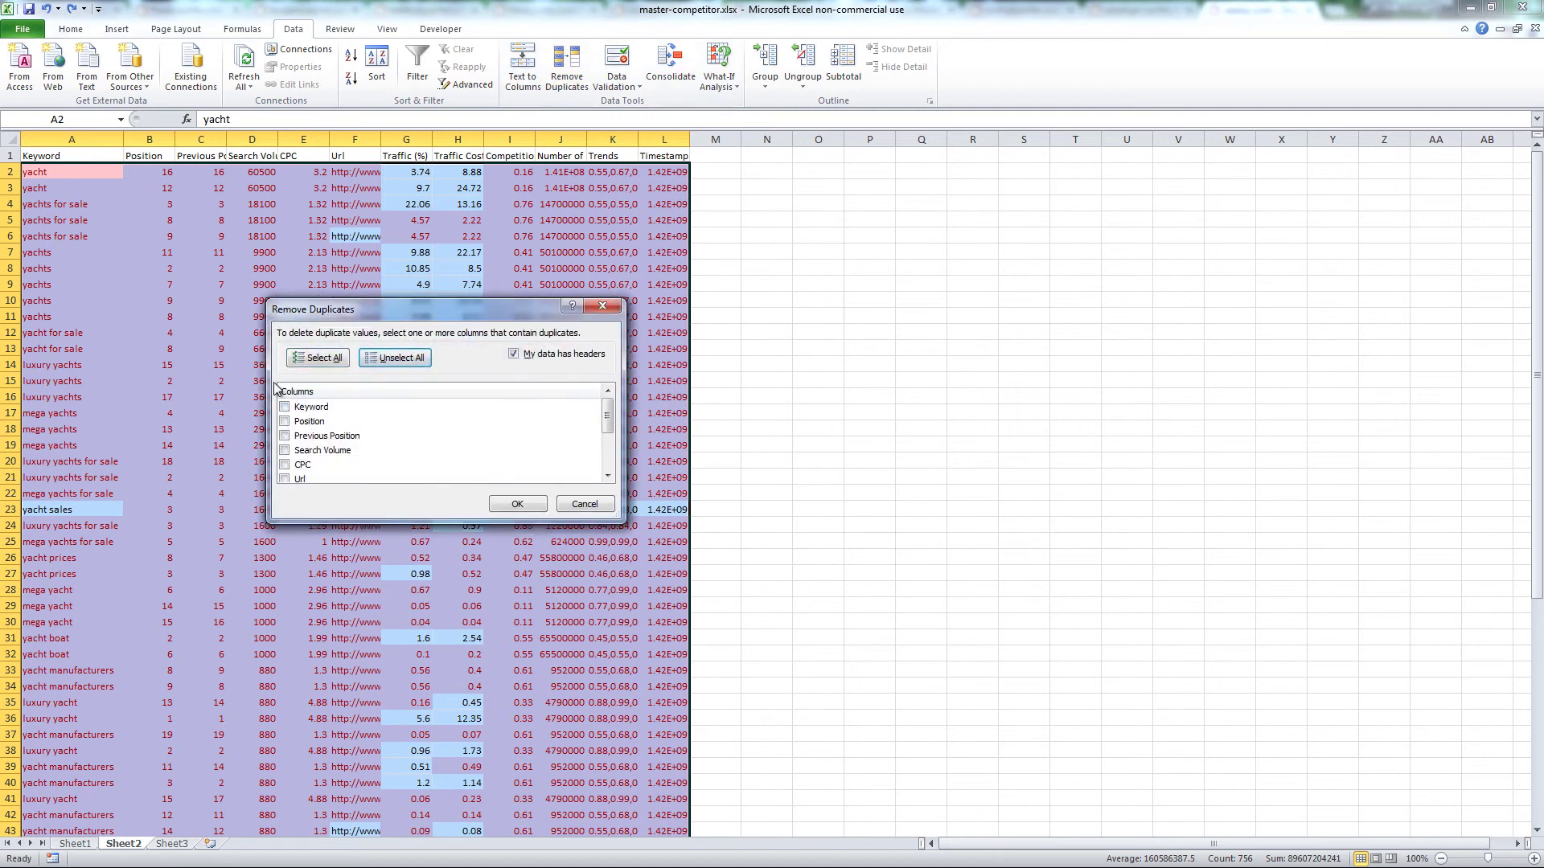
pyautogui.click(286, 408)
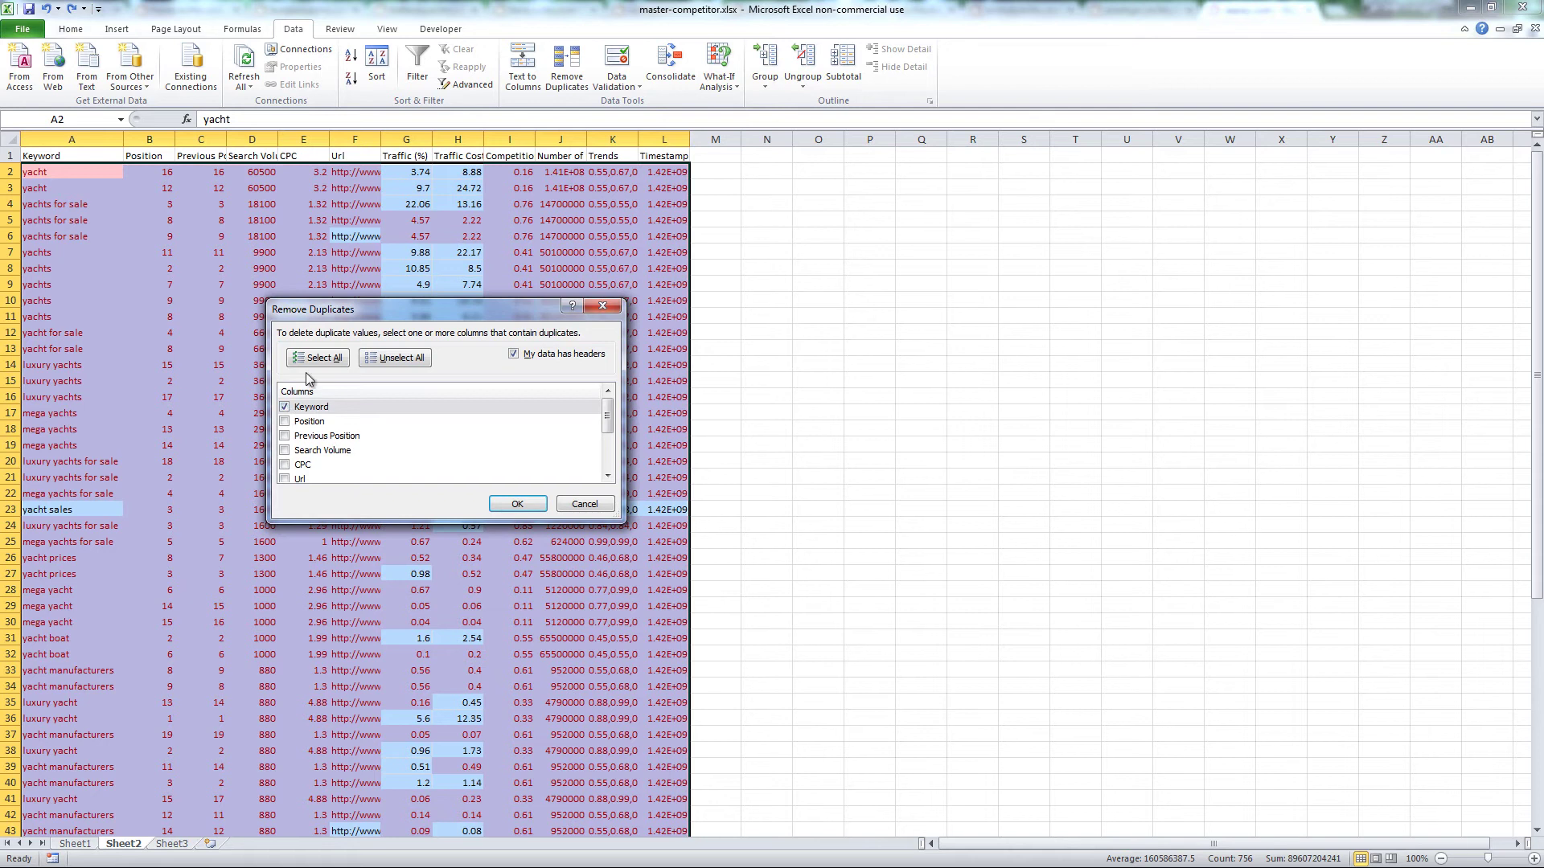
pyautogui.click(504, 504)
# Select the 23 remaining keywords in A2:A24 and switch to the Marquis Yachts manuals page
pyautogui.click(774, 474)
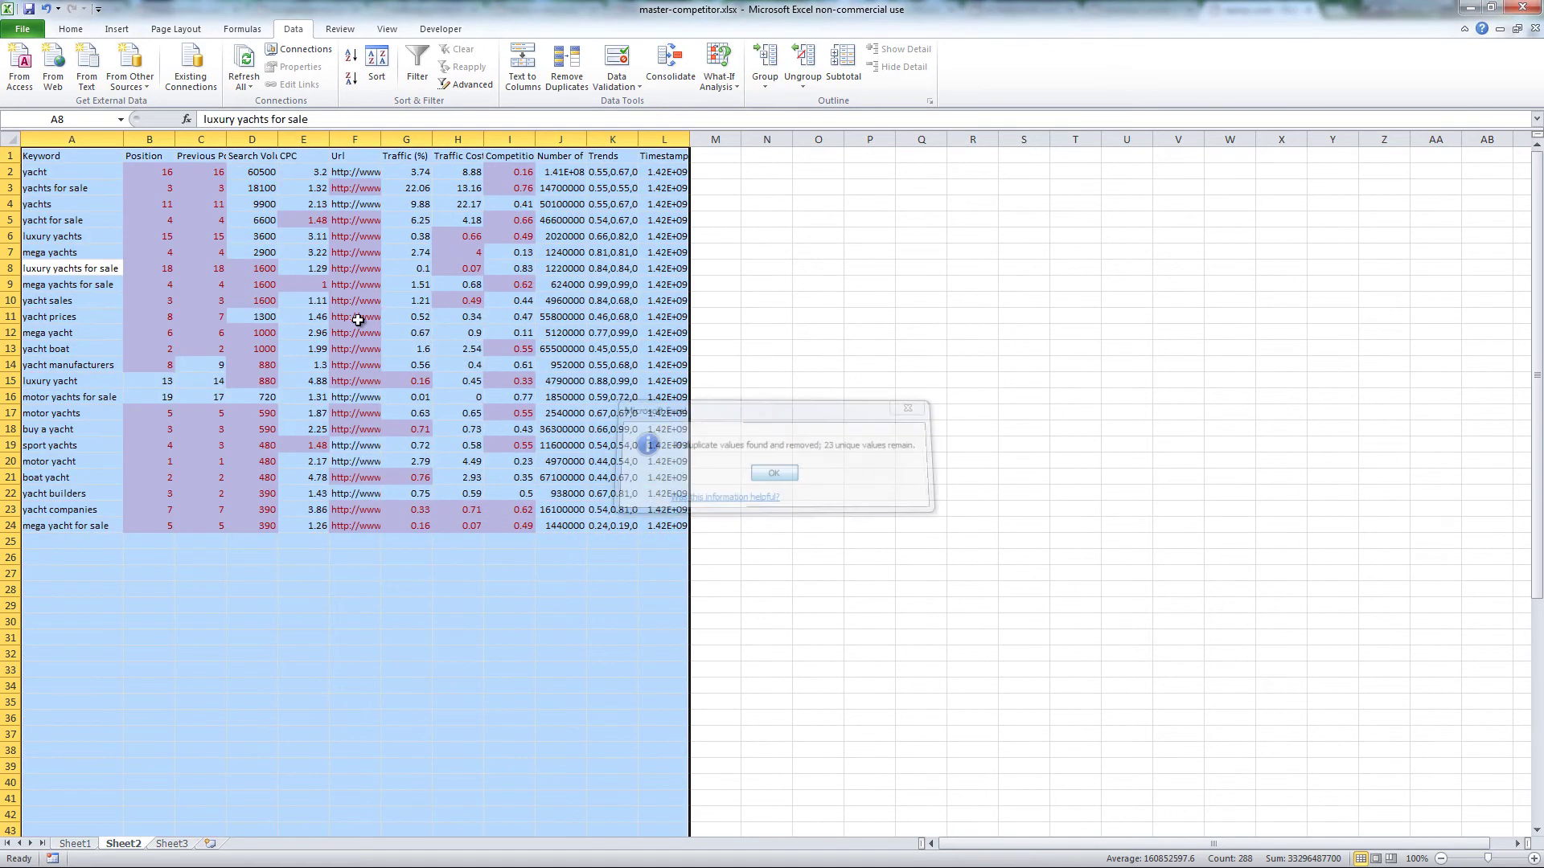
pyautogui.moveTo(48, 171); pyautogui.dragTo(71, 528)
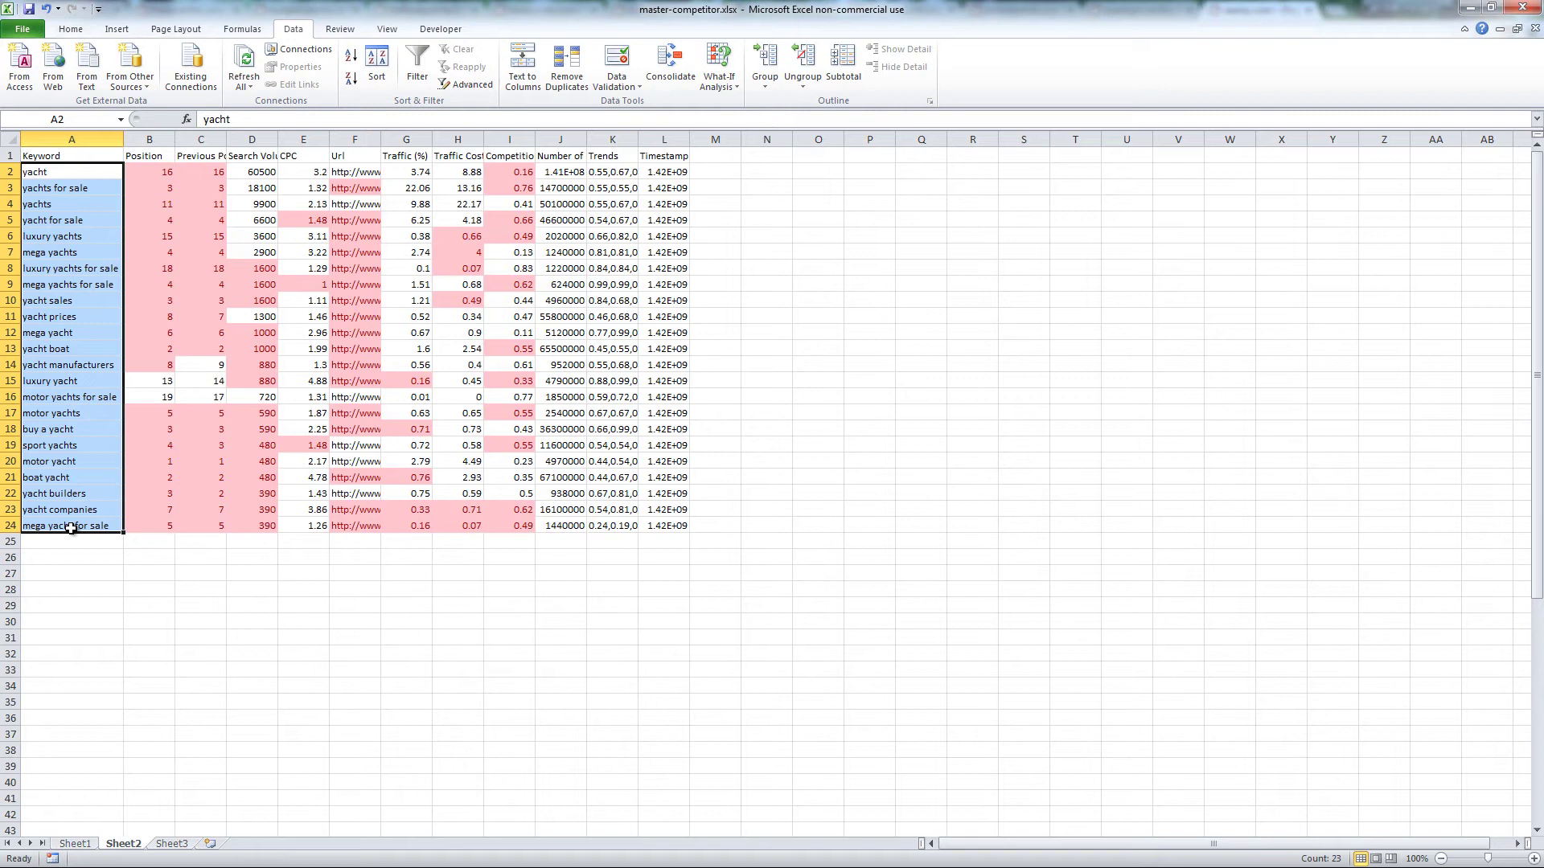
pyautogui.hotkey('alt', 'Tab')
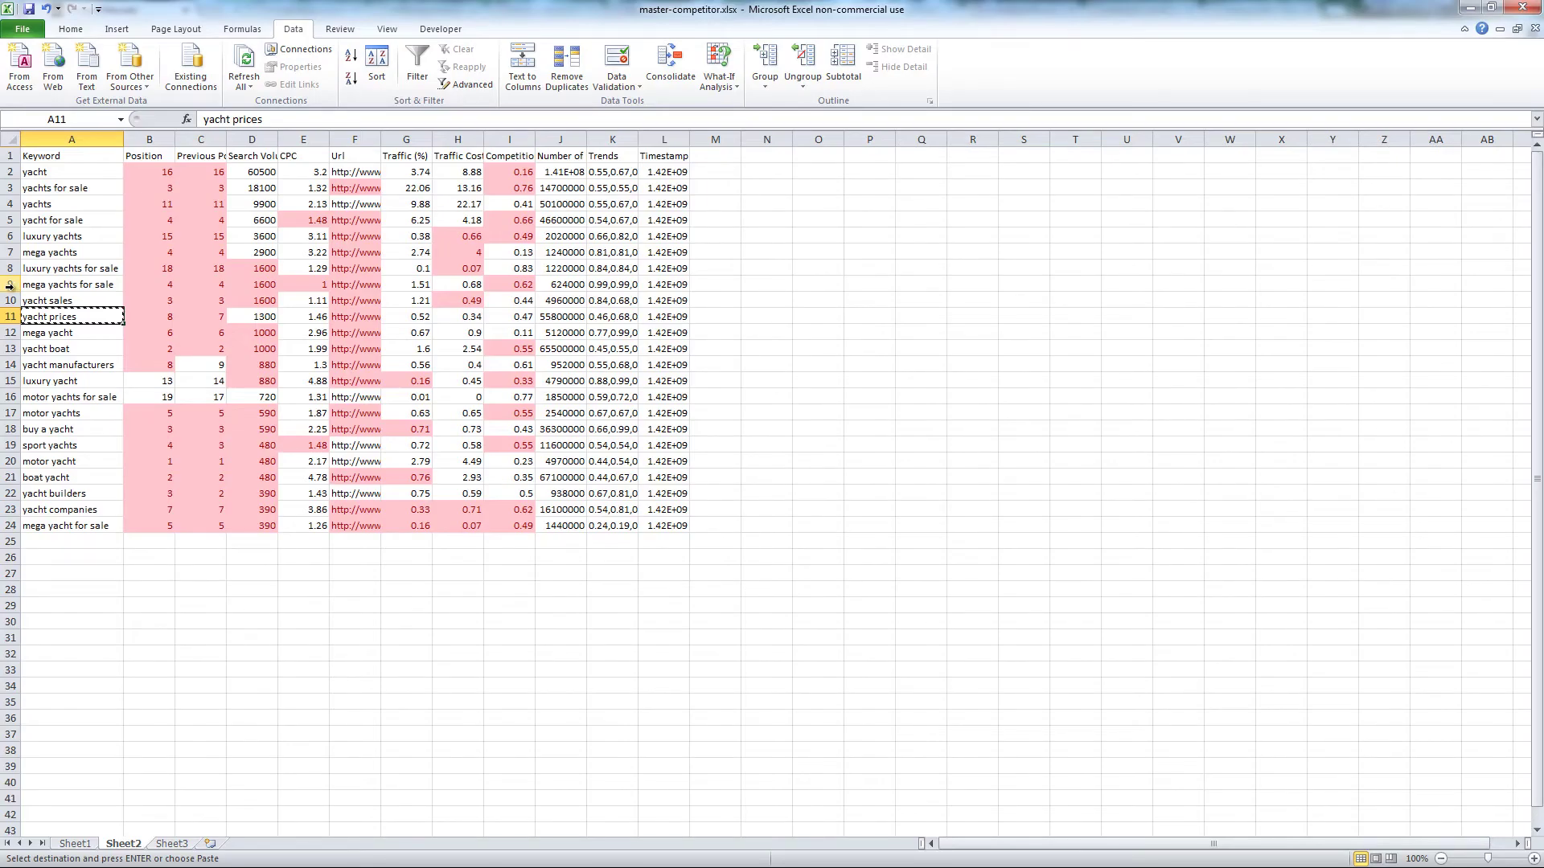
# Delete the mega yachts for sale, mega yachts, mega yacht and mega yacht for sale rows
pyautogui.click(10, 284)
pyautogui.rightClick(14, 288)
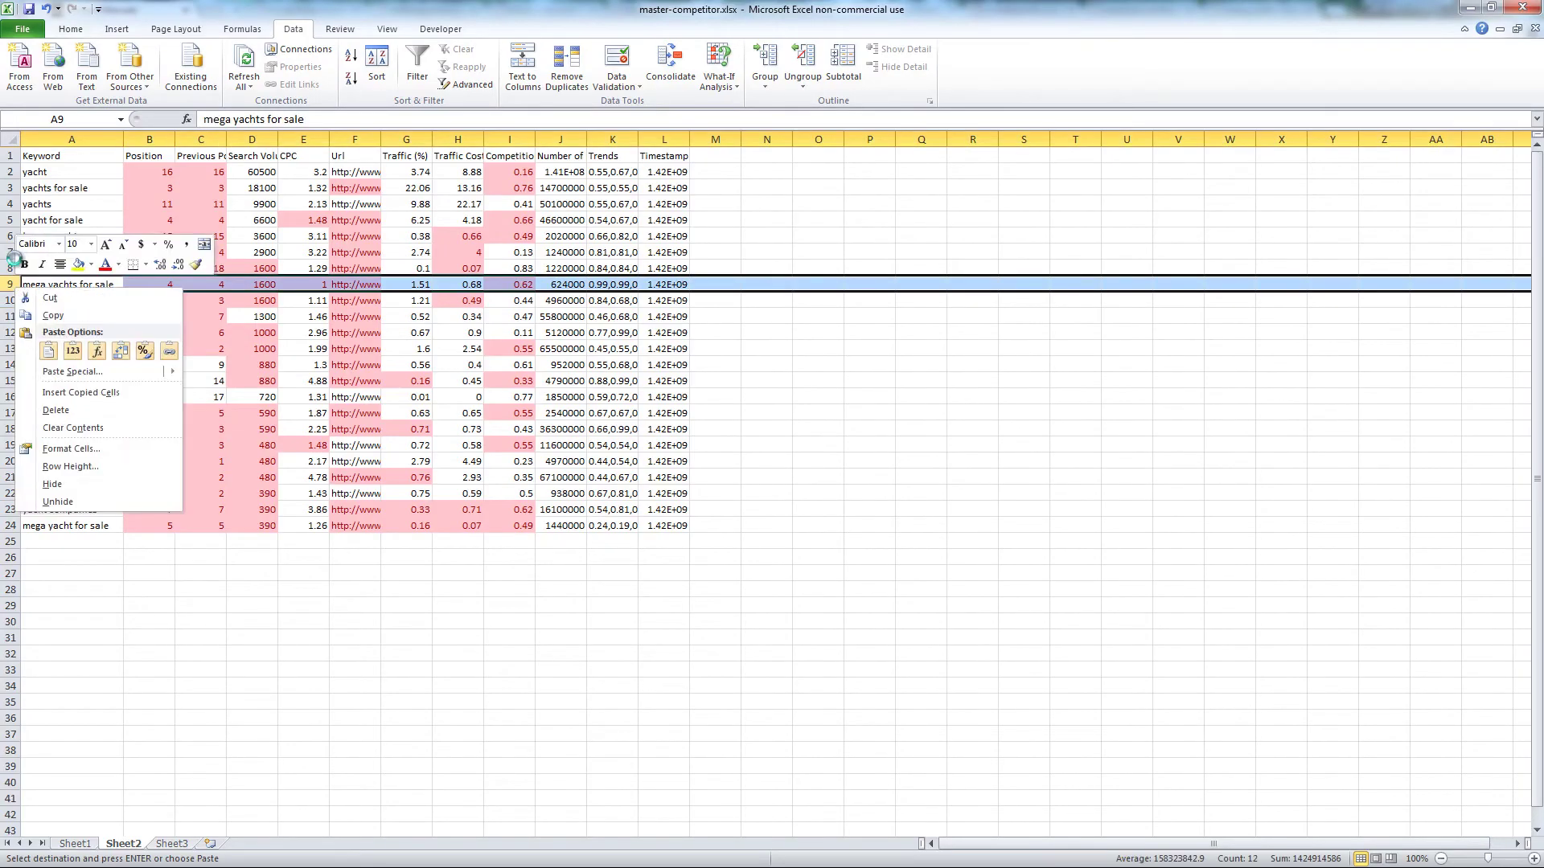
pyautogui.press('d')
pyautogui.click(7, 251)
pyautogui.rightClick(6, 252)
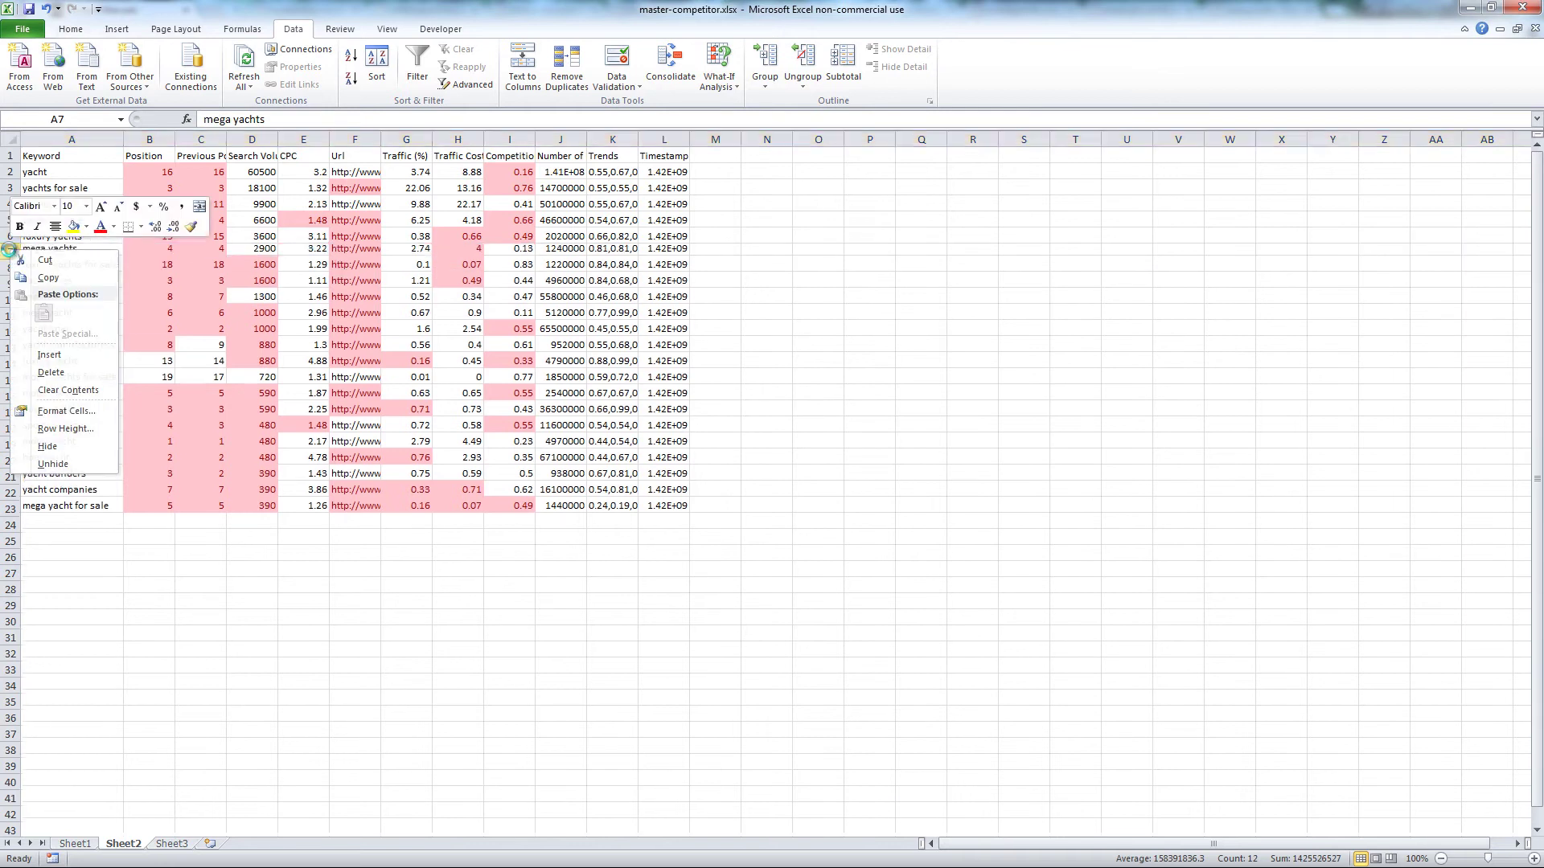
pyautogui.press('d')
pyautogui.click(10, 300)
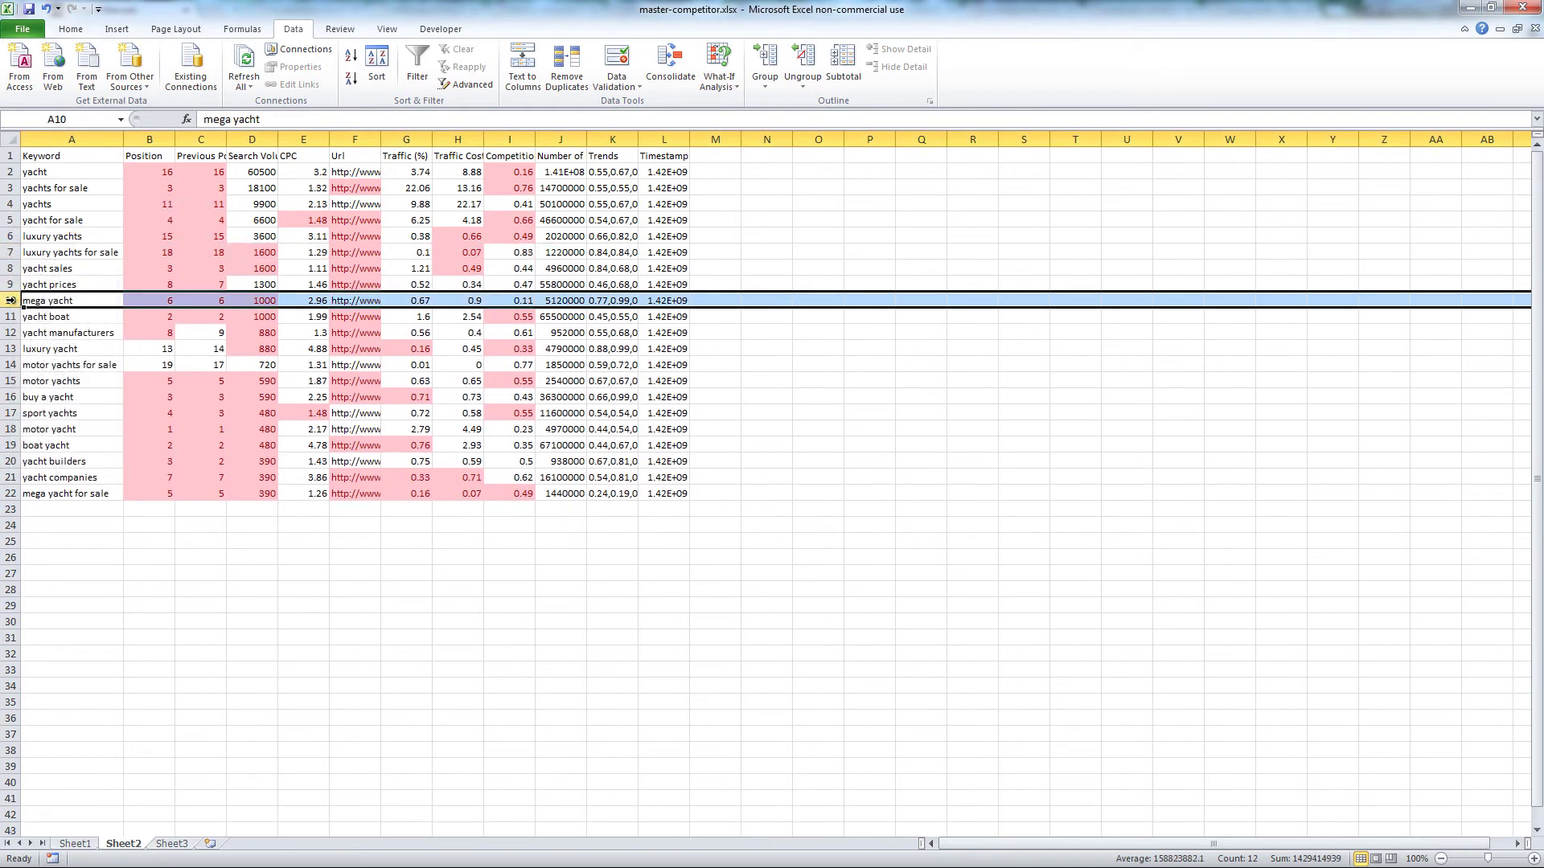
pyautogui.rightClick(10, 300)
pyautogui.press('d')
pyautogui.click(12, 476)
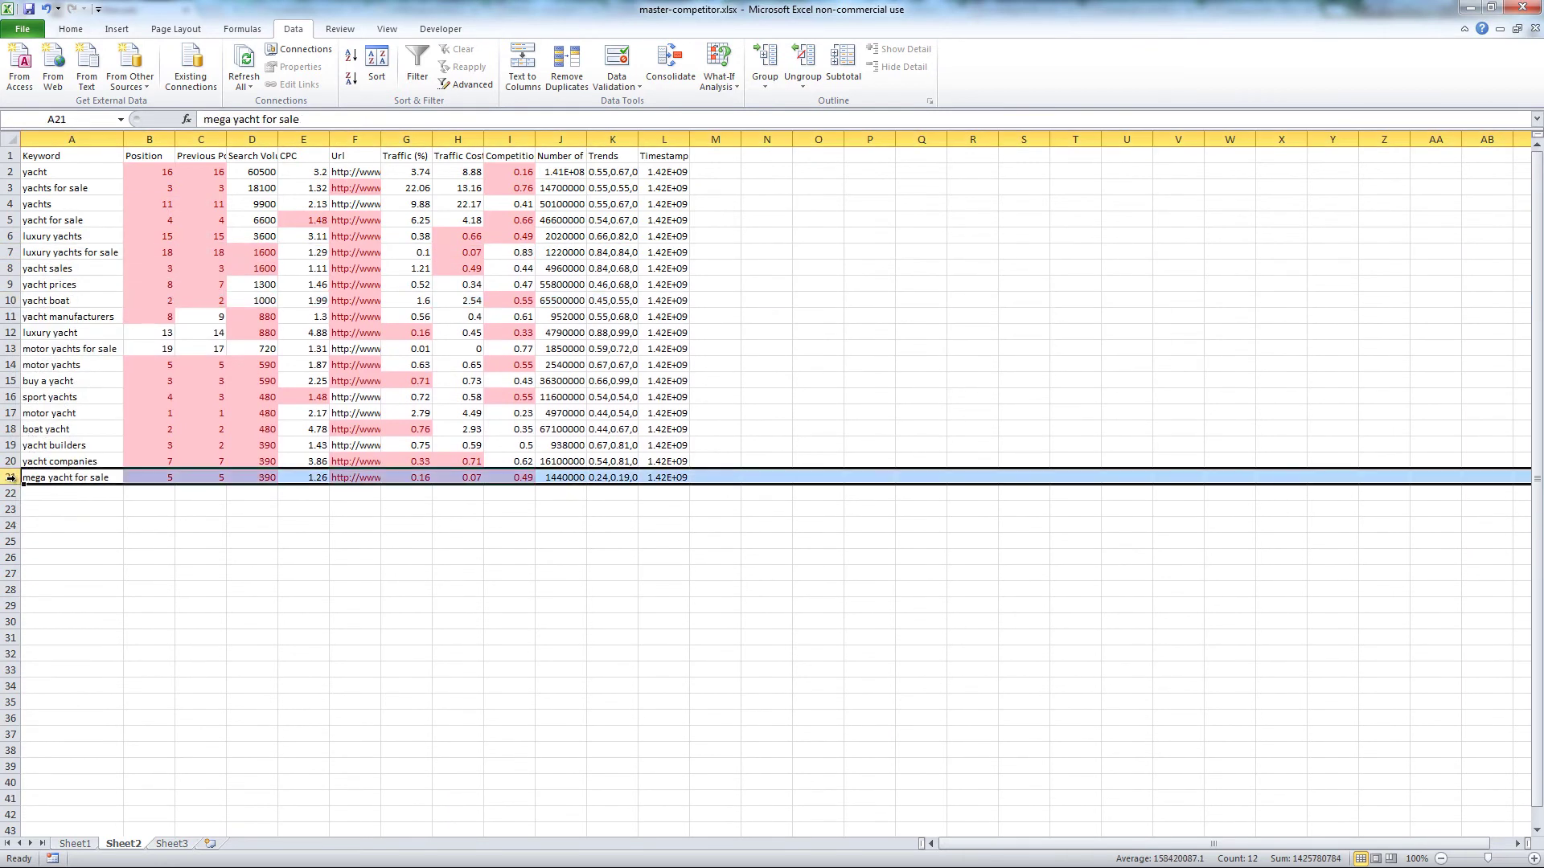
pyautogui.rightClick(11, 477)
pyautogui.press('d')
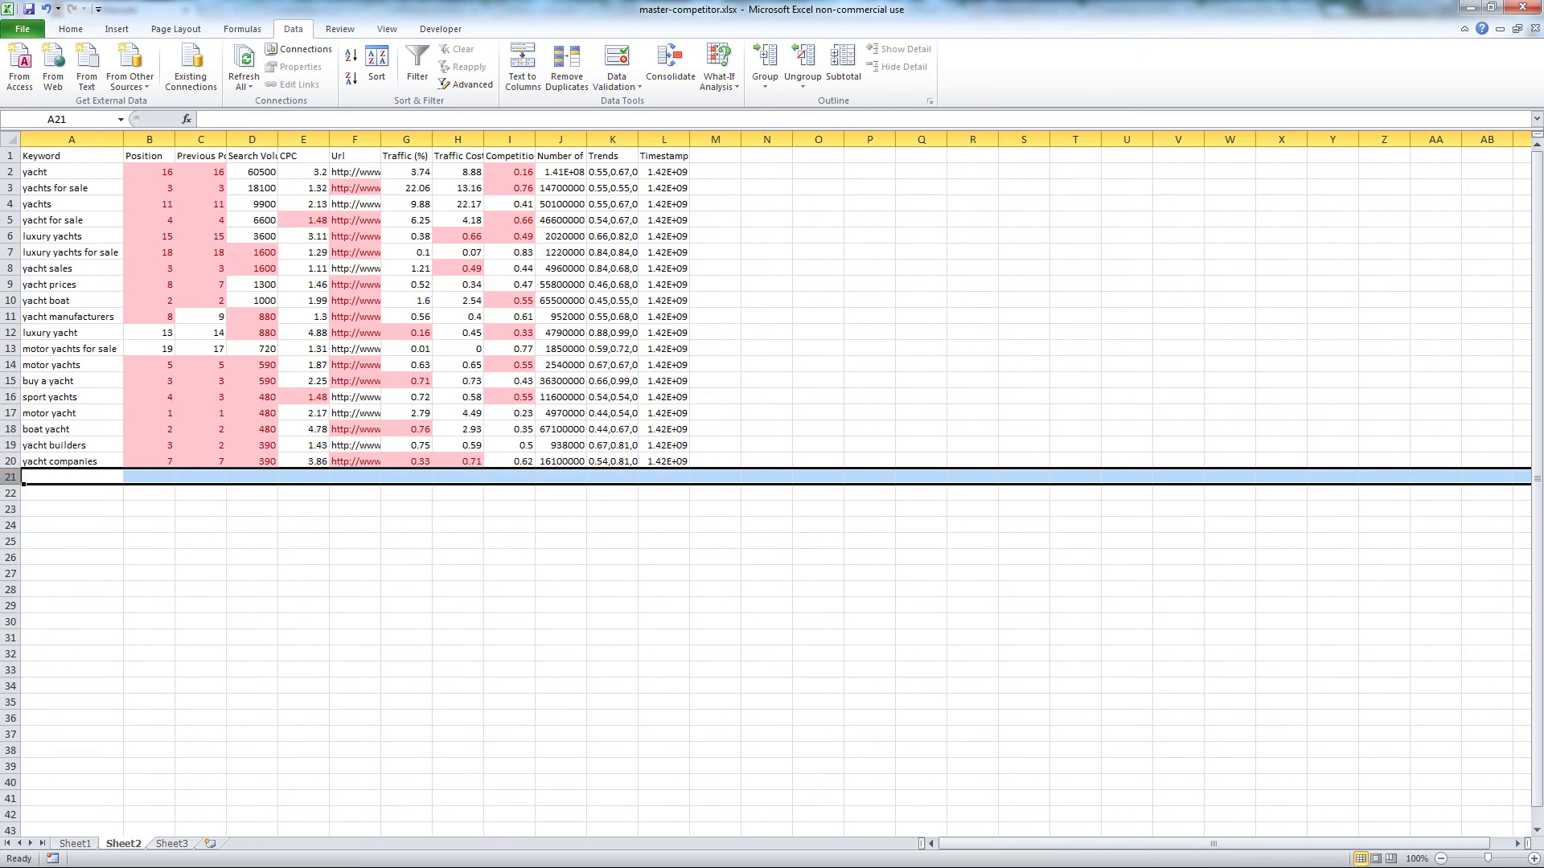
# Delete the yacht prices row and move to the empty cell below the list
pyautogui.click(41, 288)
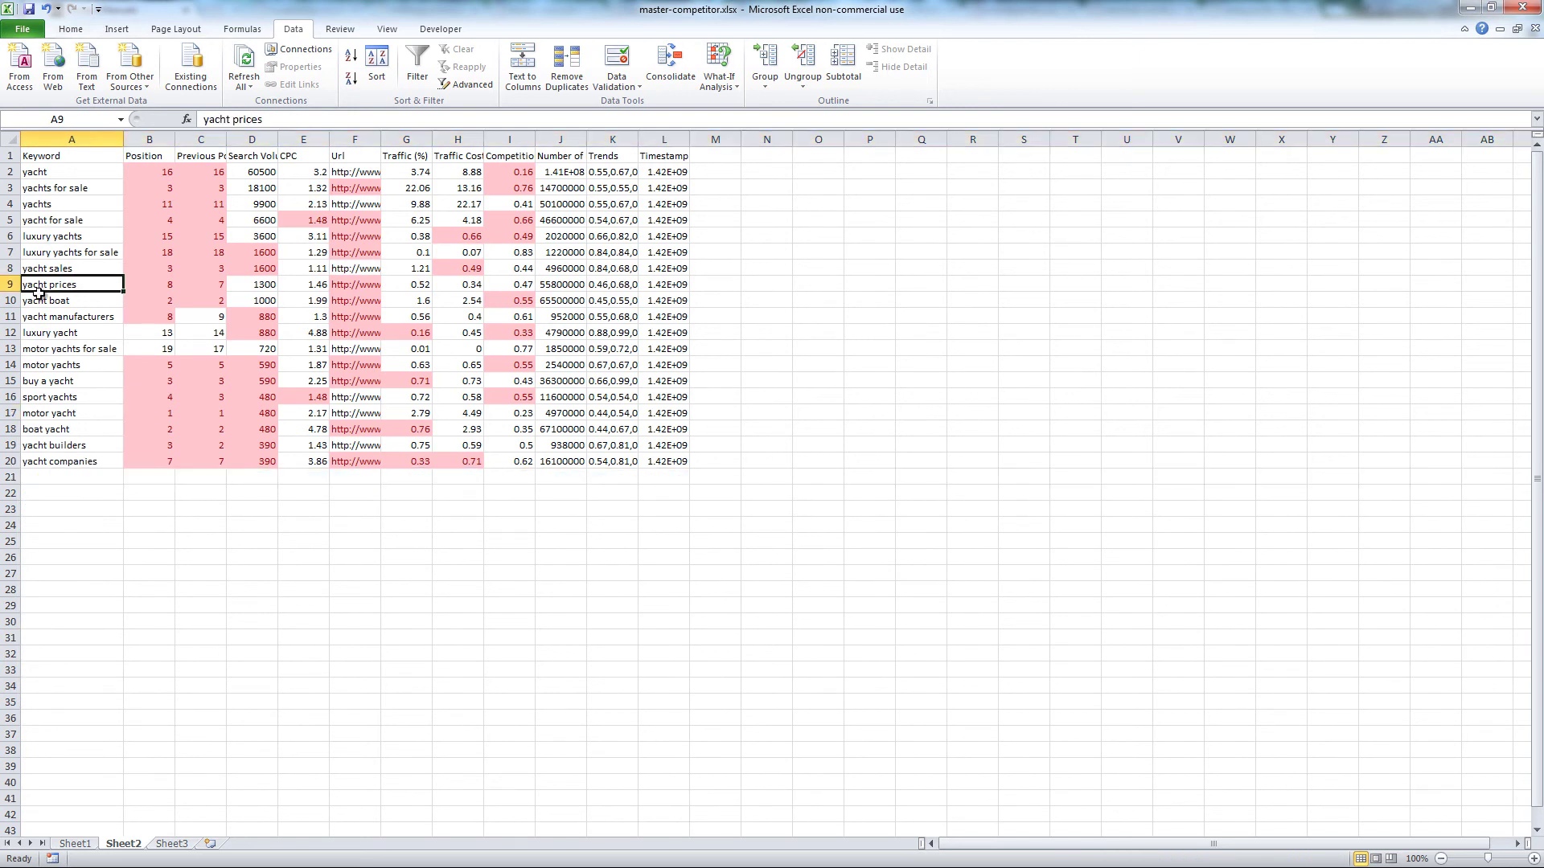
pyautogui.click(6, 283)
pyautogui.rightClick(7, 284)
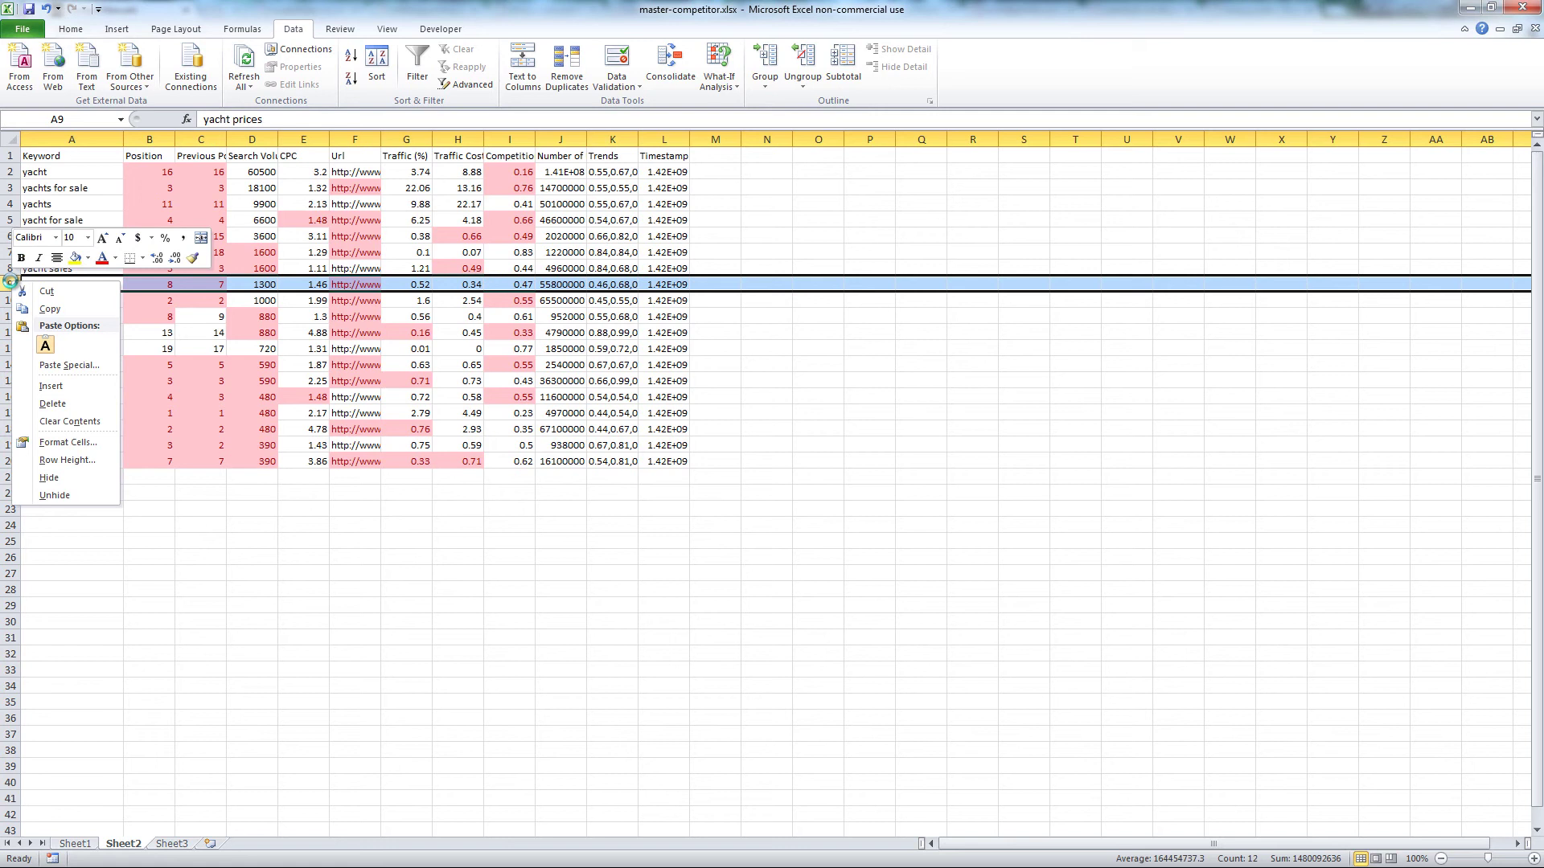
pyautogui.press('d')
pyautogui.hotkey('ctrl', 'Down')
pyautogui.press('Down')
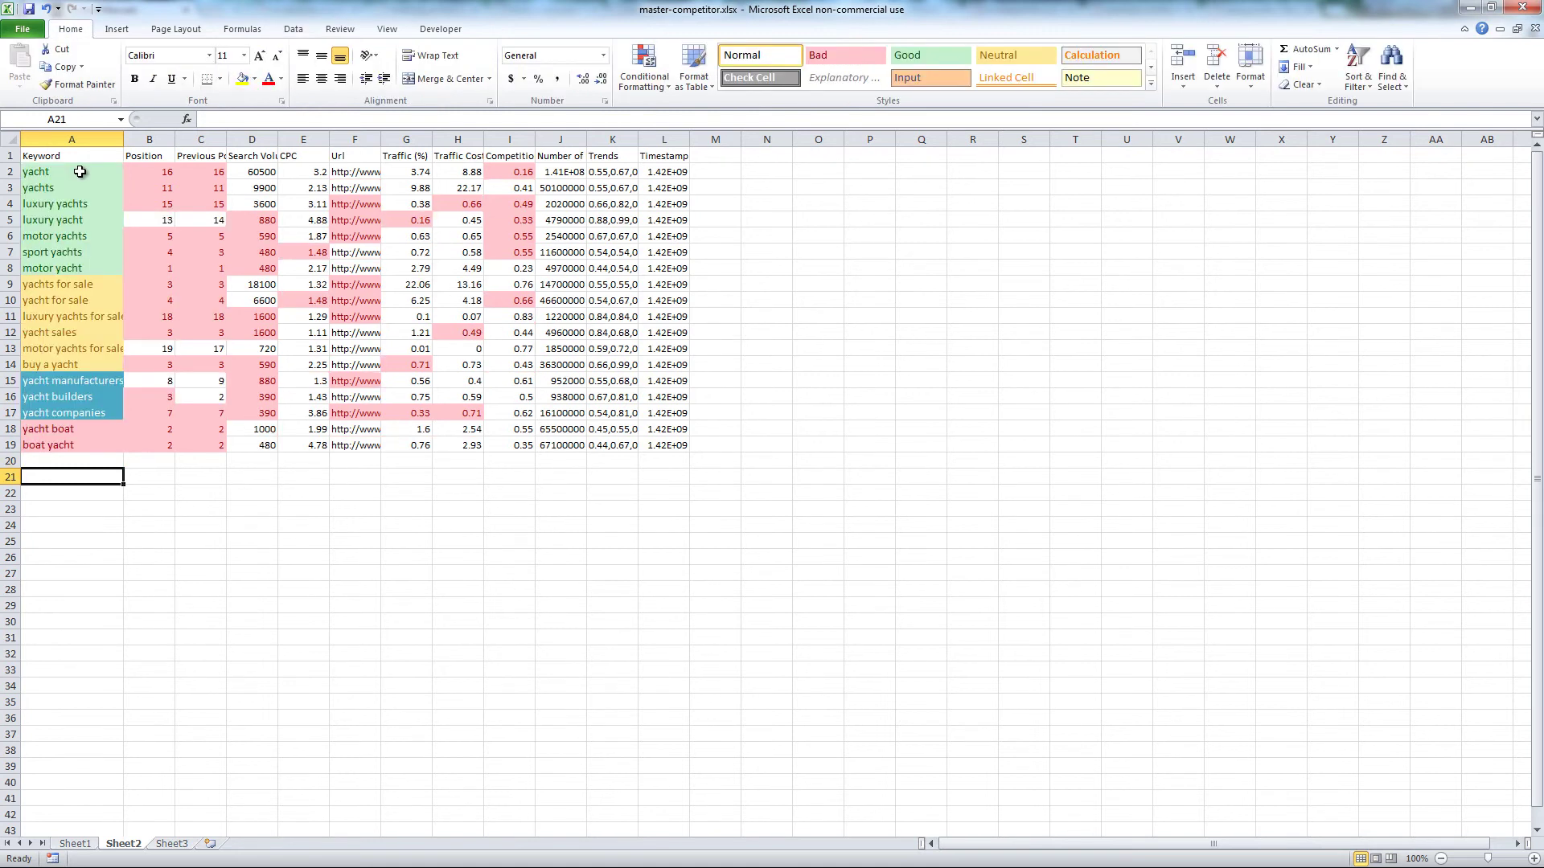
# Select the keyword groups A2:A8, A9:A11, yacht manufacturers to yacht companies, and yacht boat
pyautogui.moveTo(80, 172); pyautogui.dragTo(64, 261)
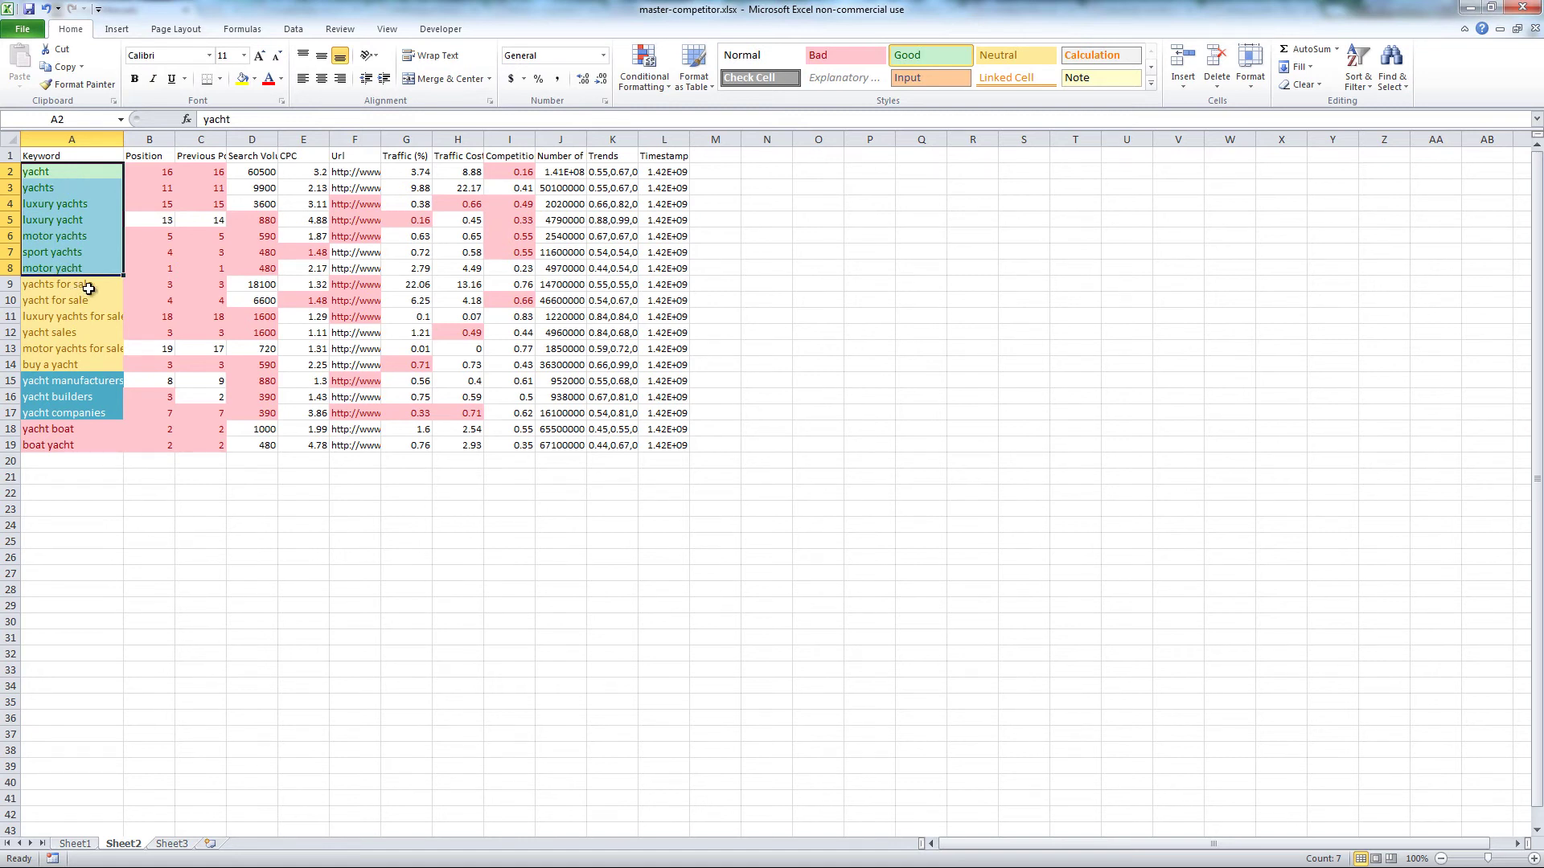
pyautogui.moveTo(91, 290); pyautogui.dragTo(89, 365)
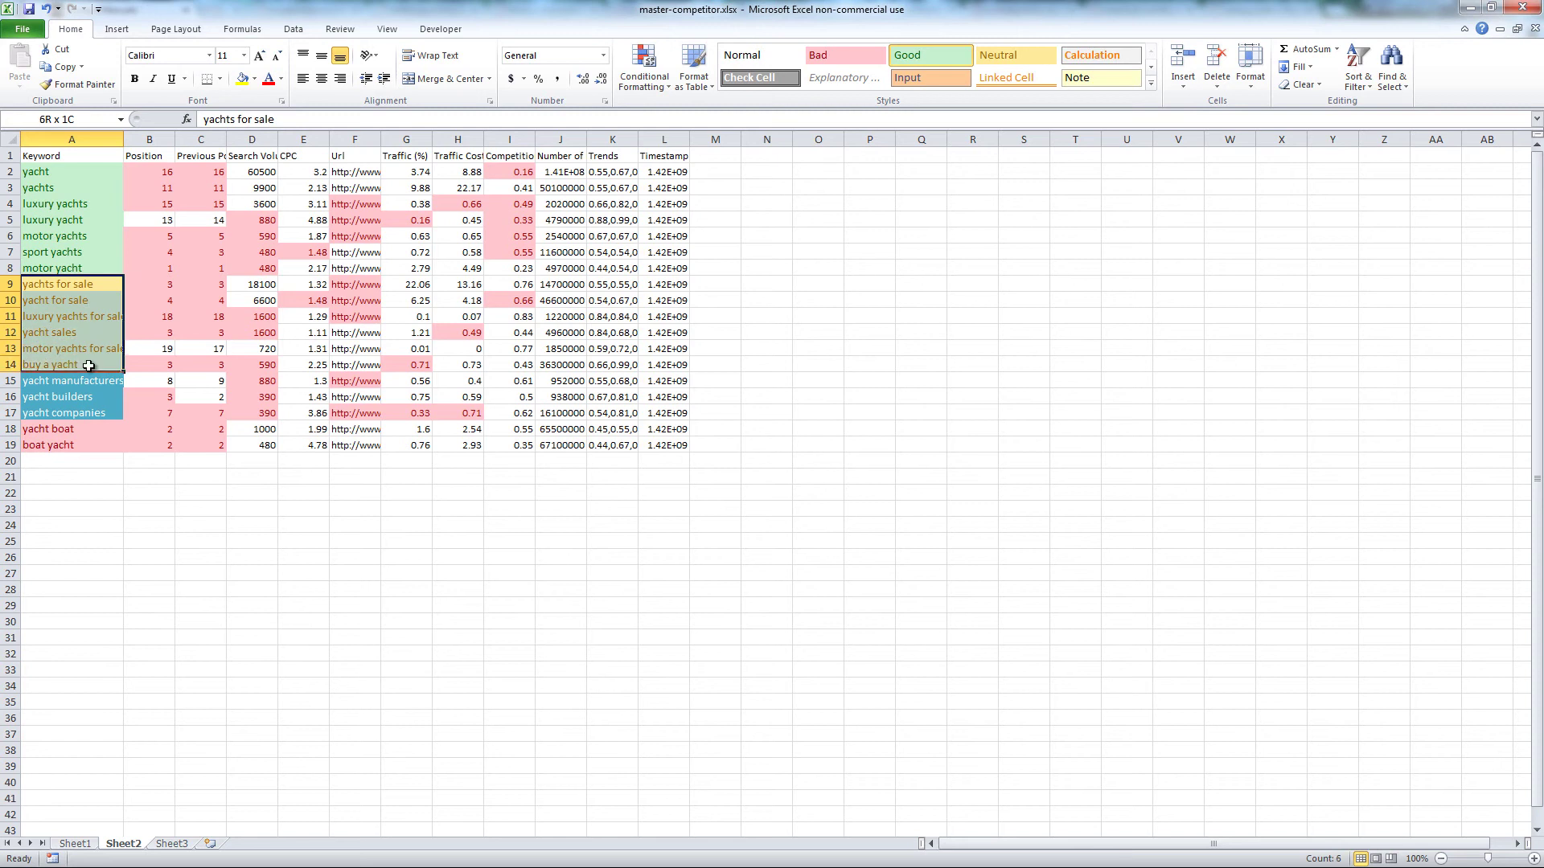
pyautogui.click(95, 383)
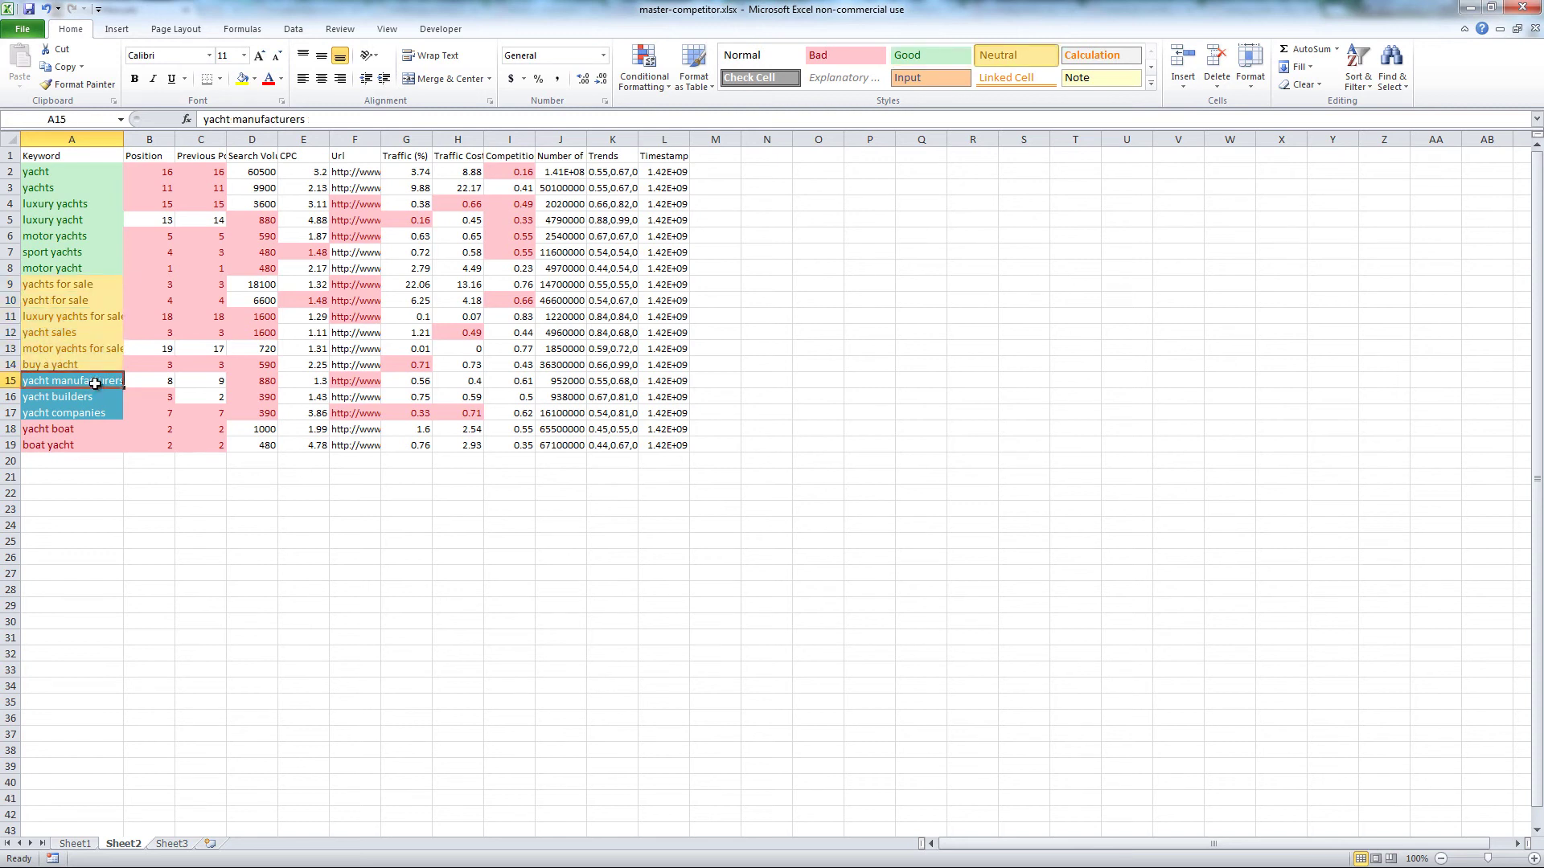
pyautogui.moveTo(95, 383); pyautogui.dragTo(96, 413)
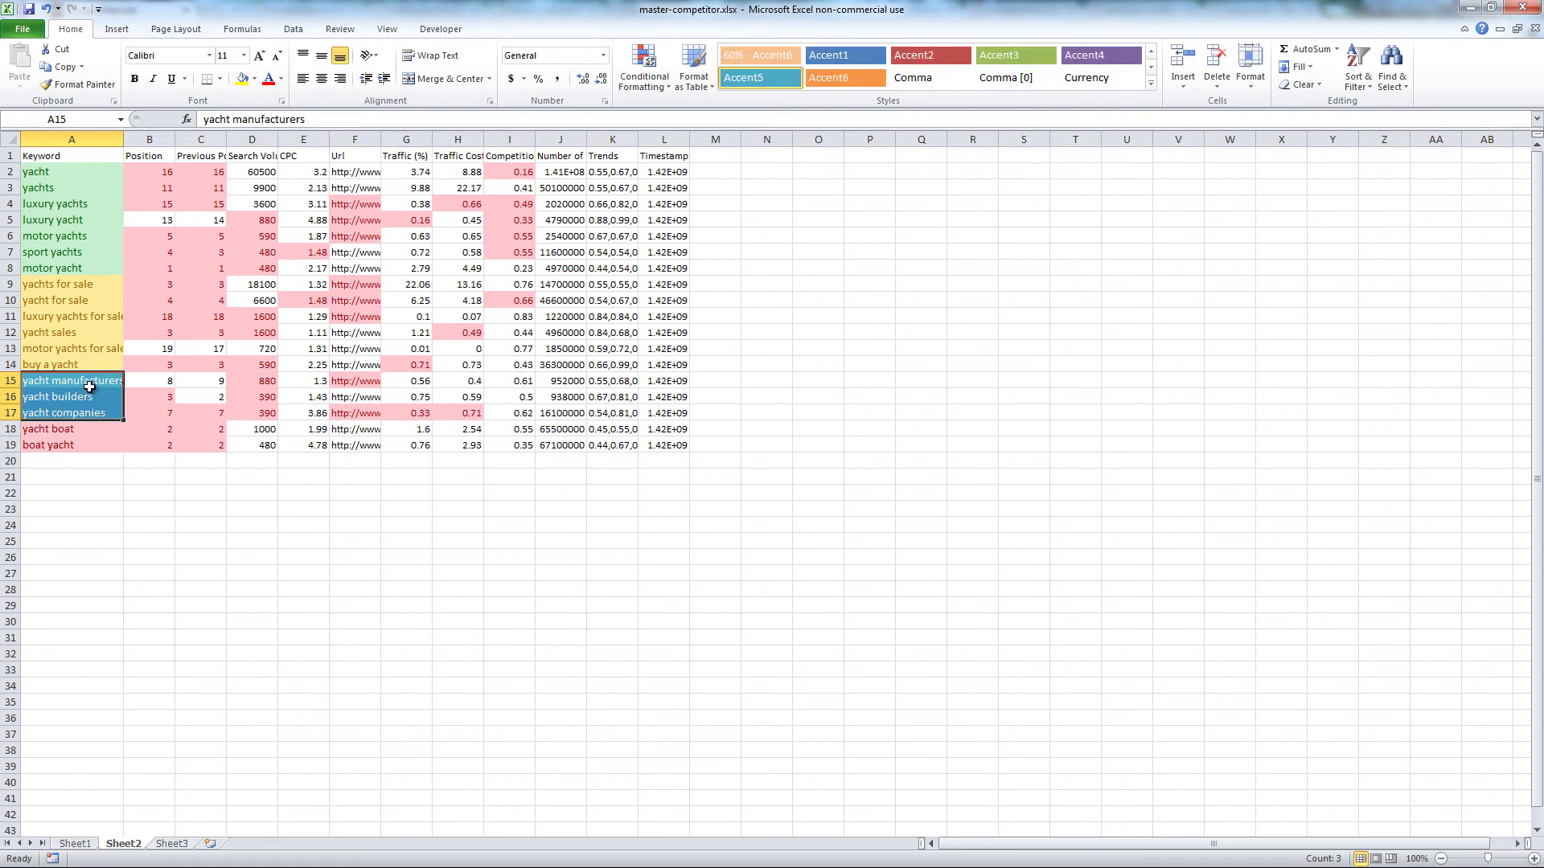
pyautogui.moveTo(84, 430); pyautogui.dragTo(82, 439)
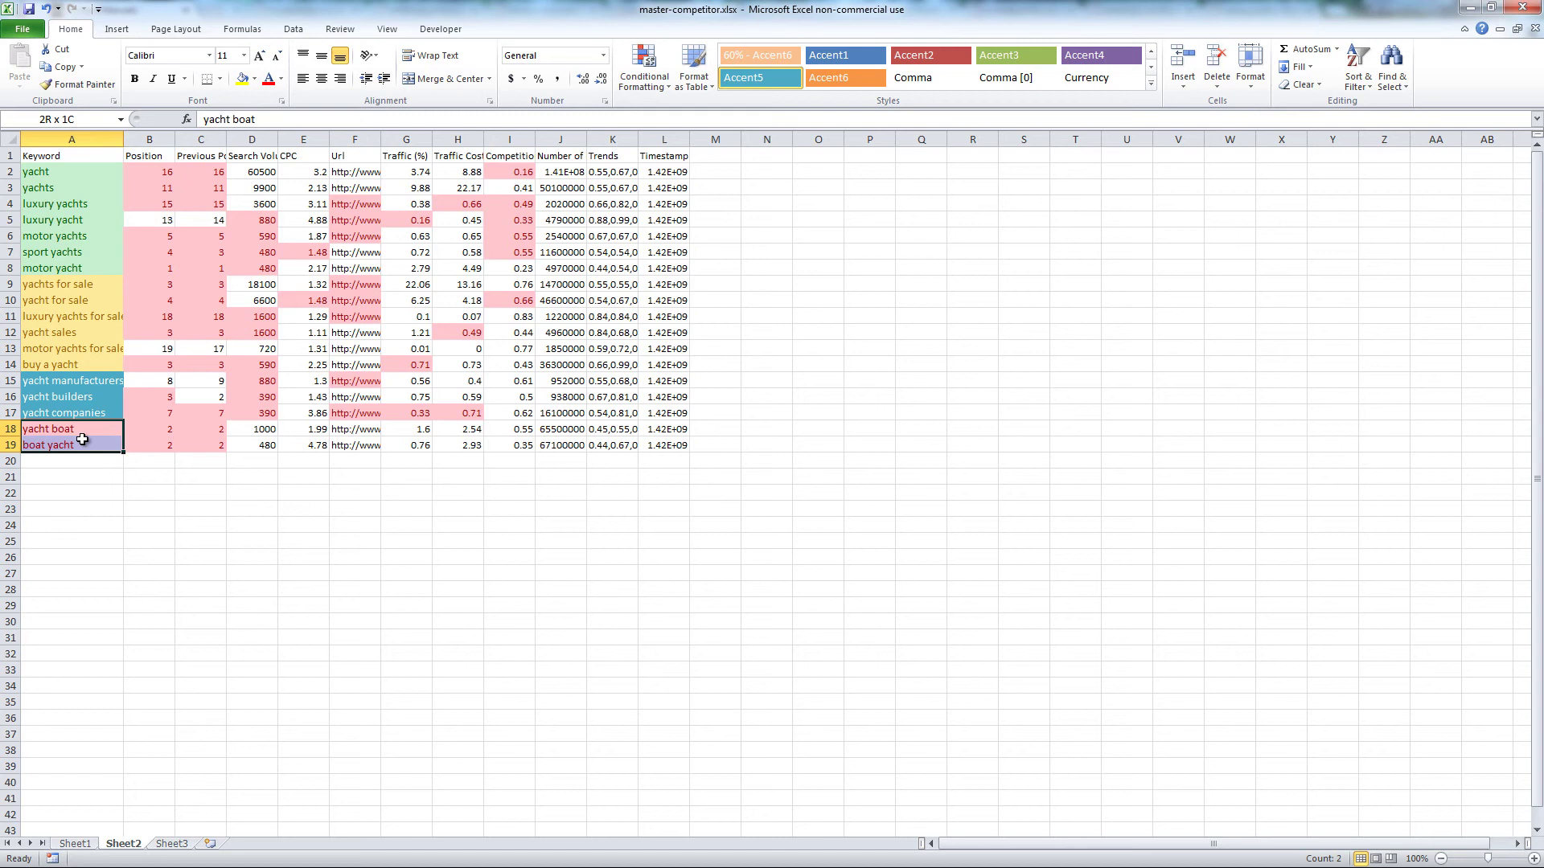
pyautogui.moveTo(64, 382); pyautogui.dragTo(79, 411)
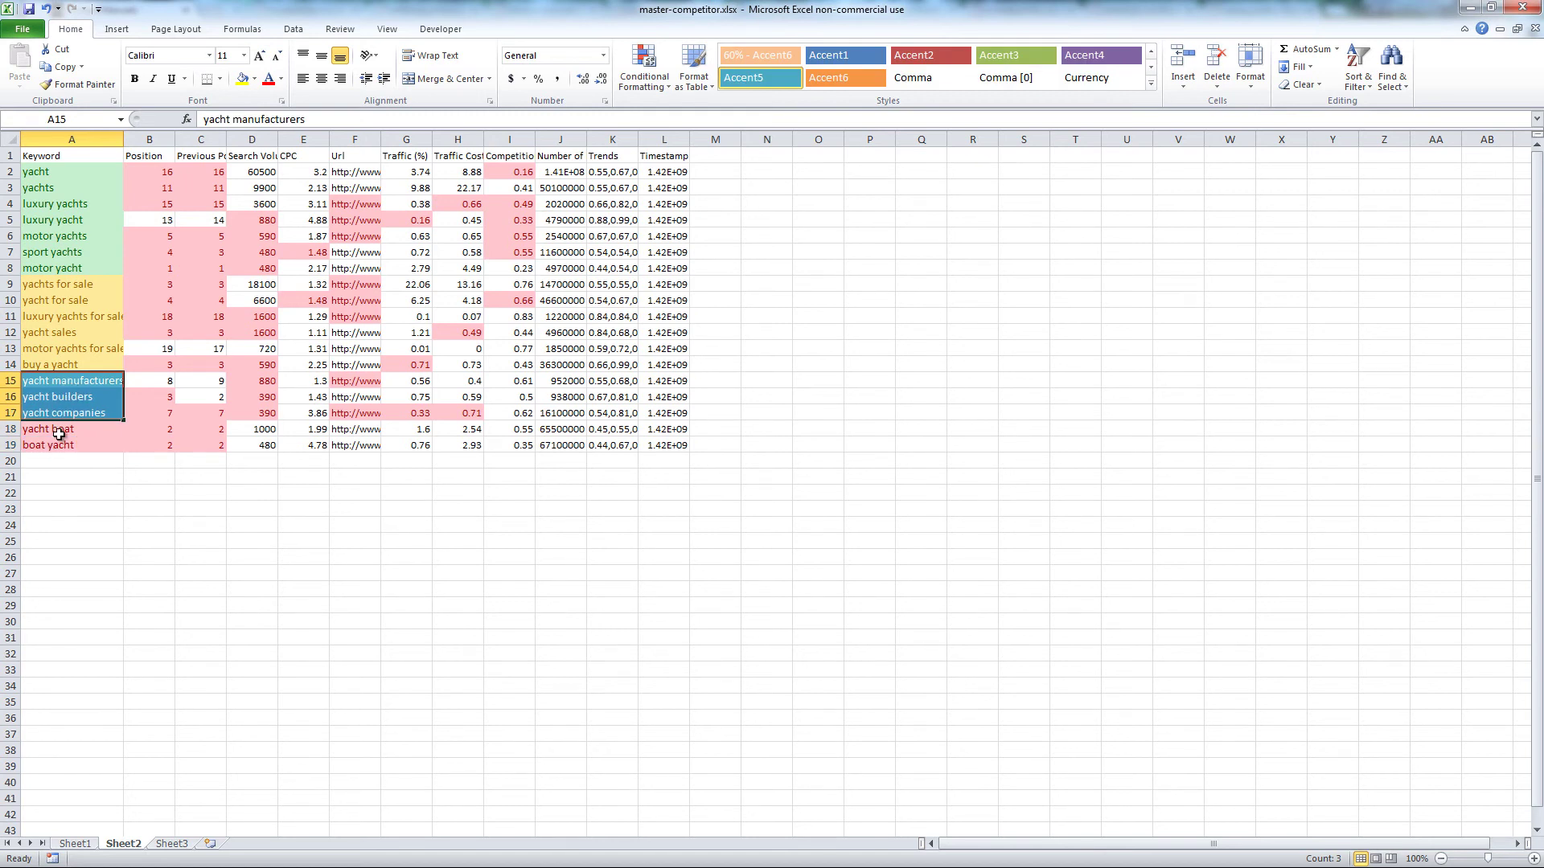
pyautogui.click(58, 434)
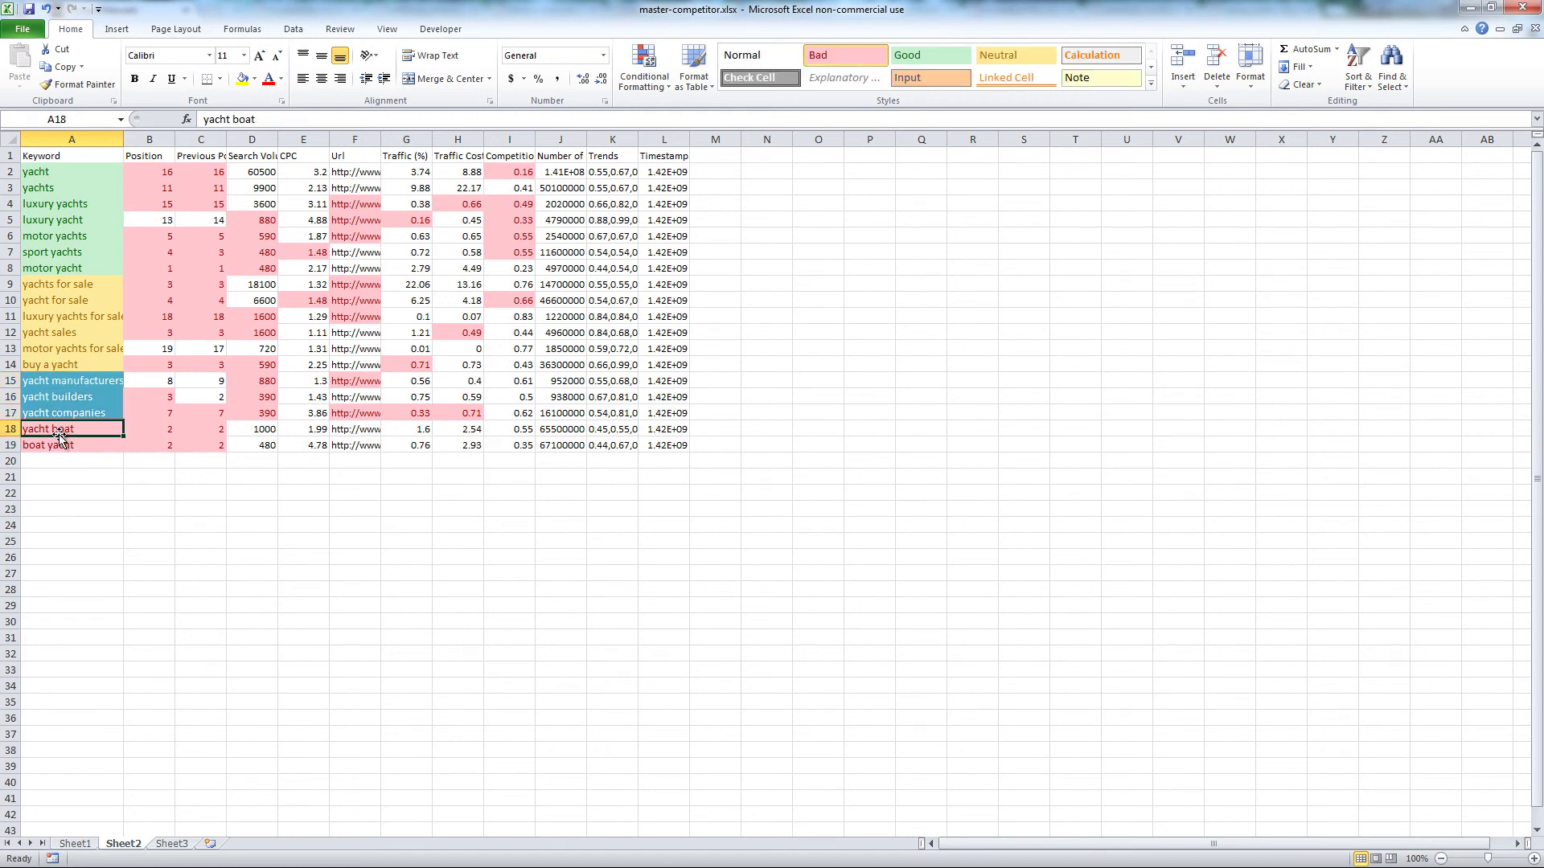
pyautogui.click(120, 465)
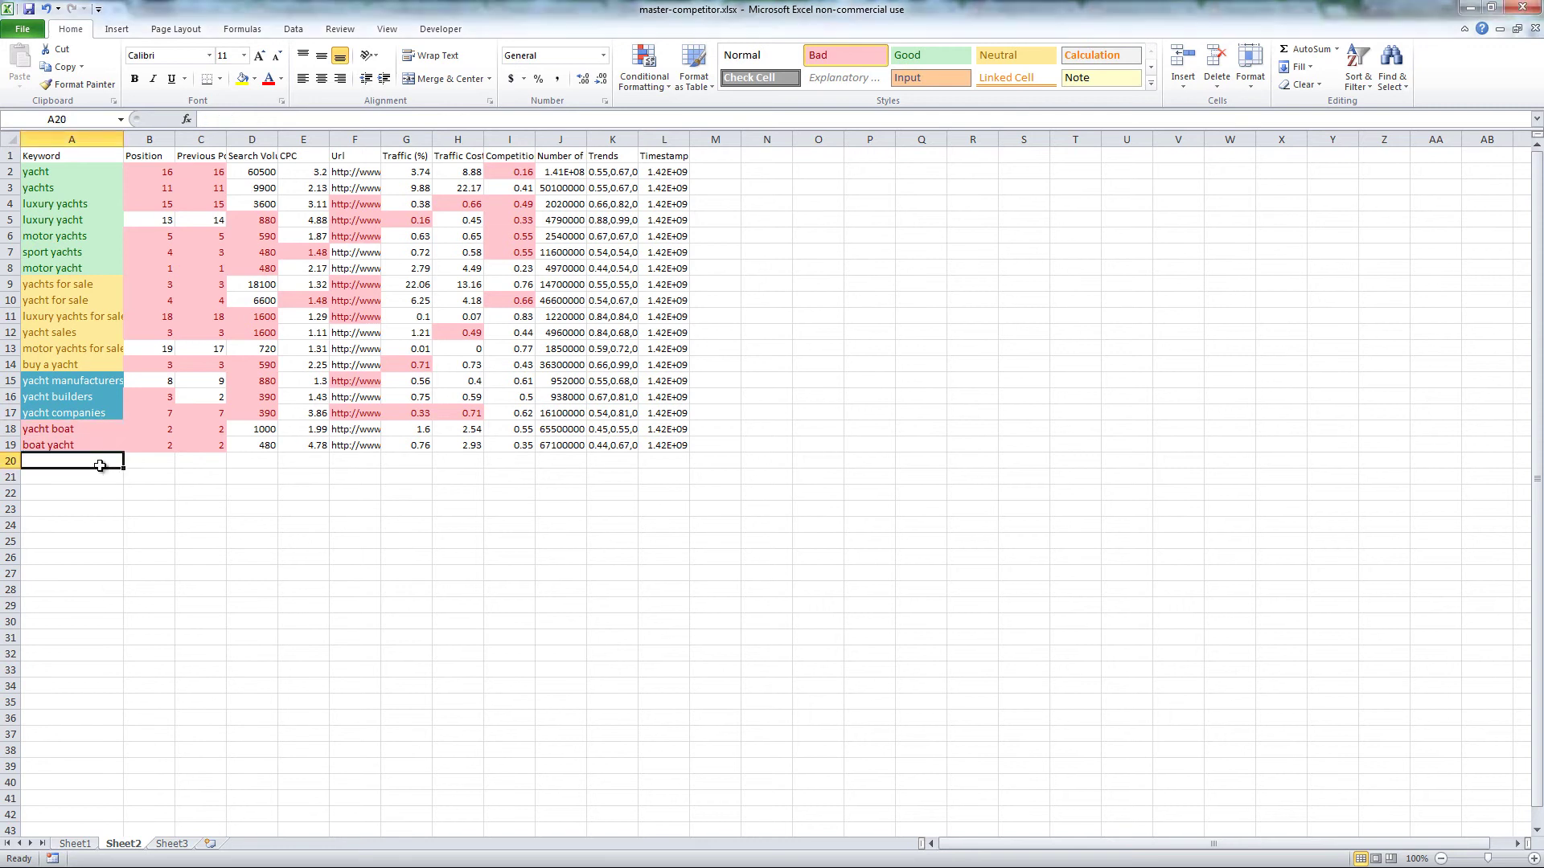
# Insert row 9 below motor yacht with keyword 'sport yacht' and search volume 590
pyautogui.click(10, 284)
pyautogui.rightClick(9, 283)
pyautogui.click(44, 396)
pyautogui.click(42, 283)
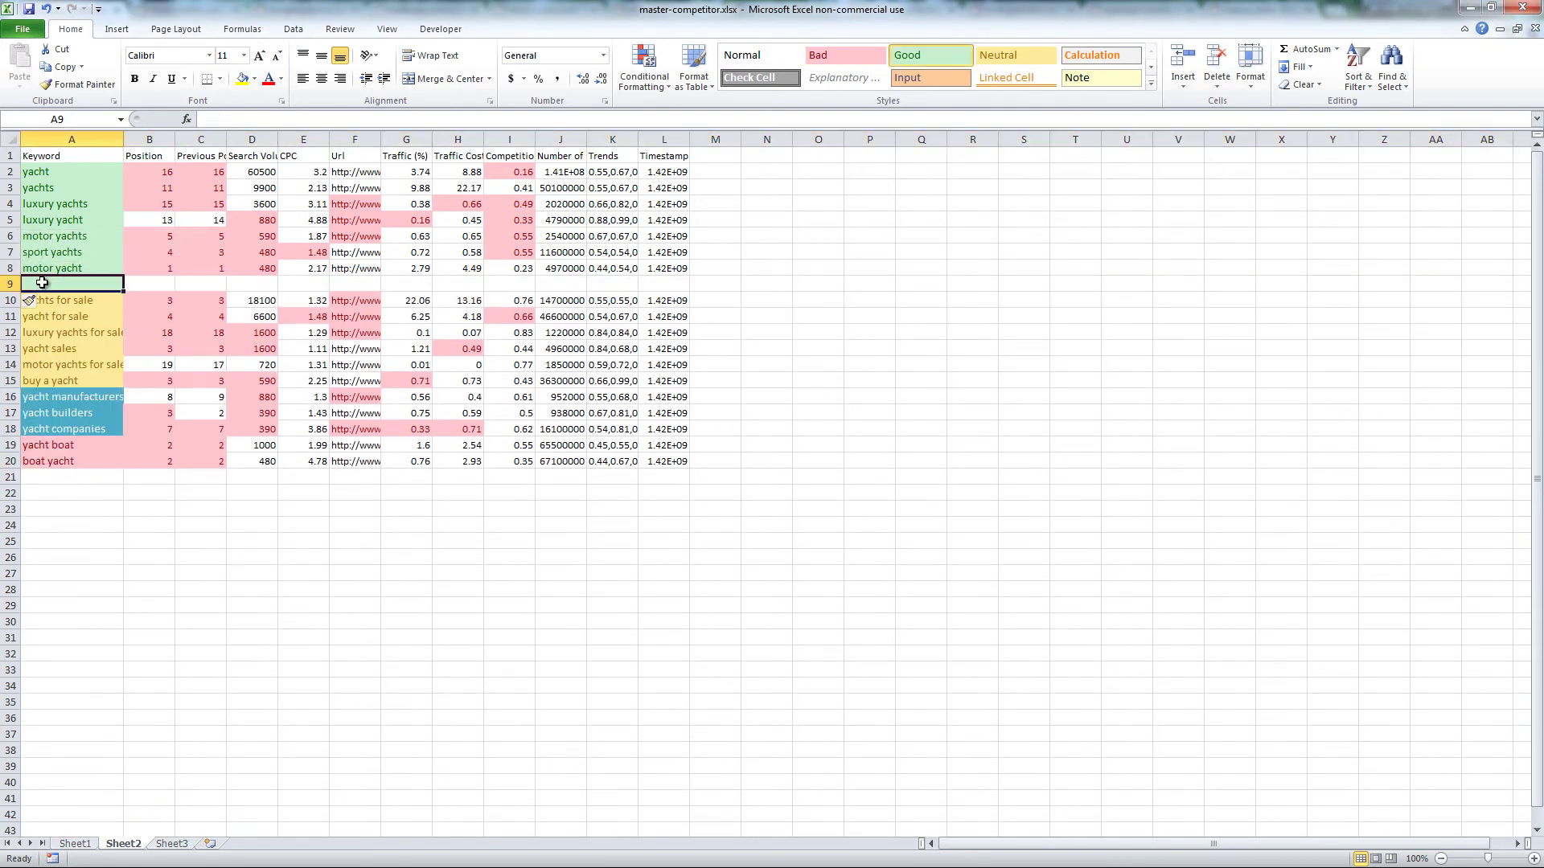
pyautogui.write('sp')
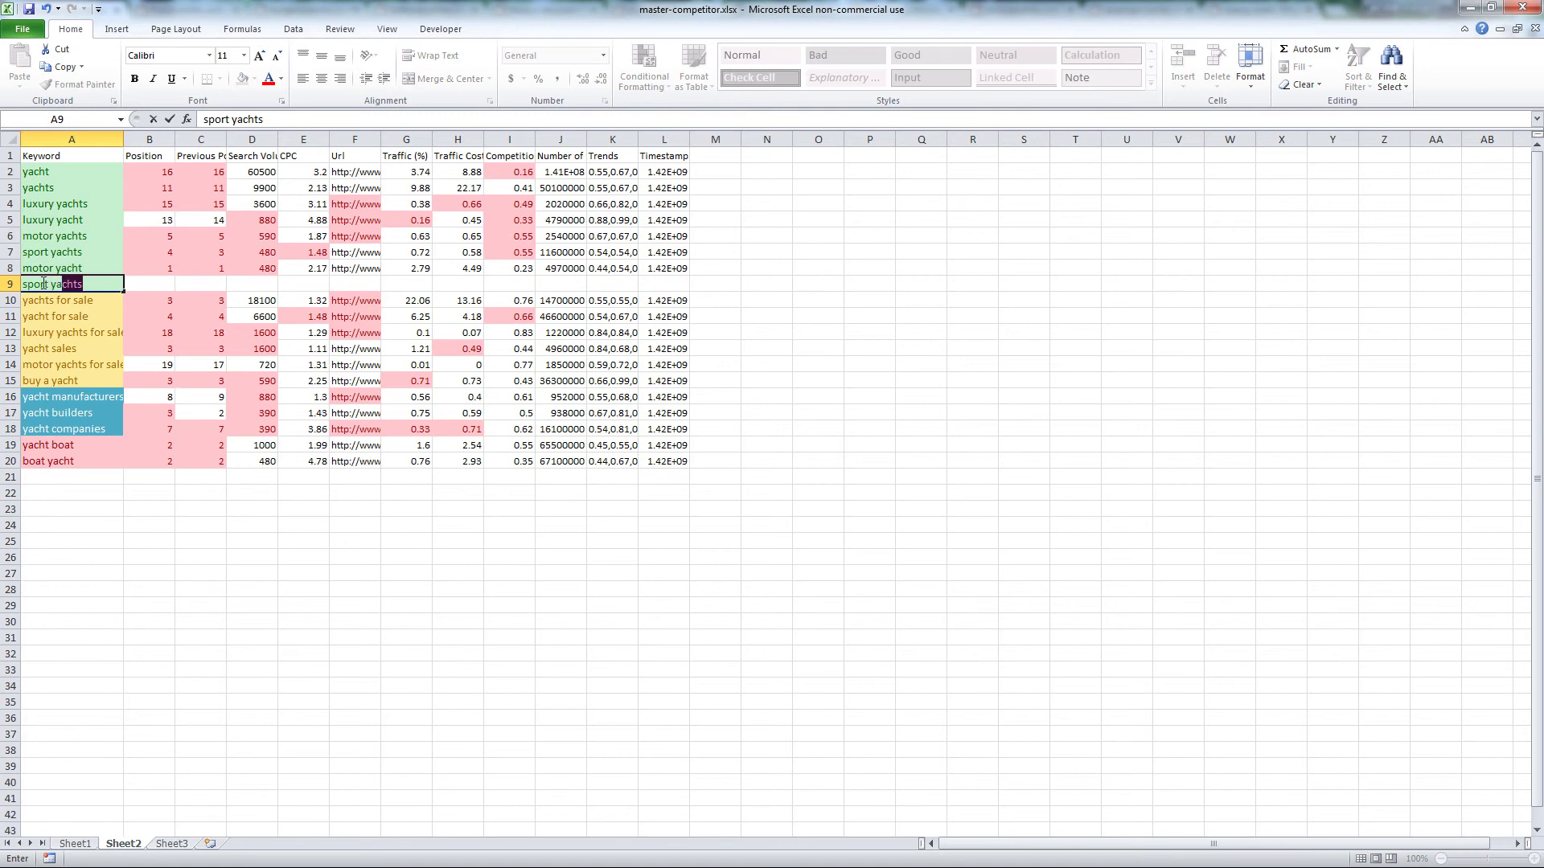
pyautogui.write('ort yacht')
pyautogui.press('Delete')
pyautogui.click(268, 283)
pyautogui.write('590')
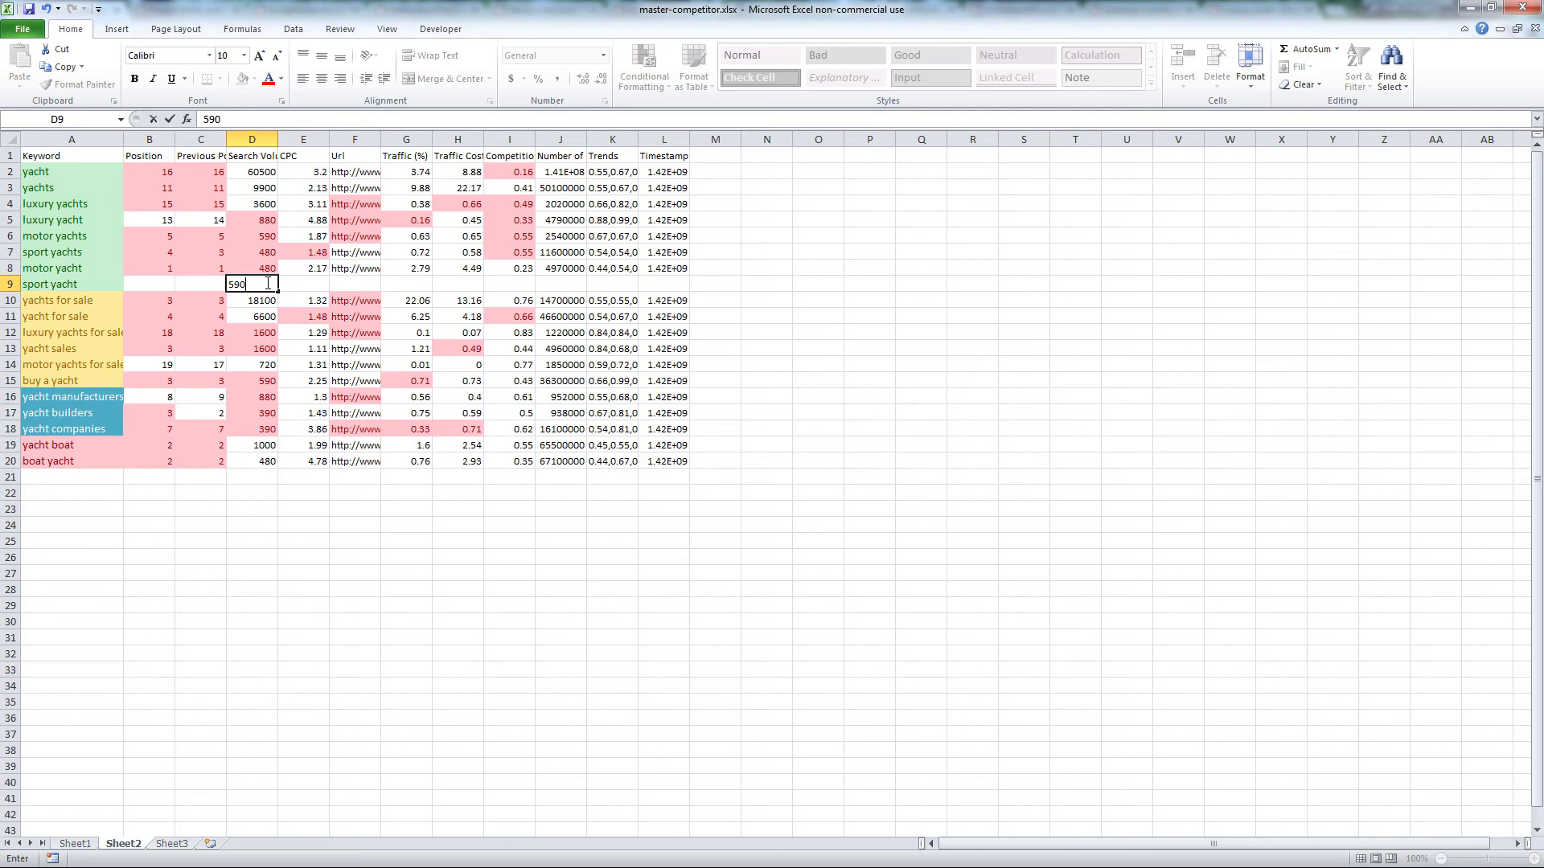
pyautogui.click(313, 281)
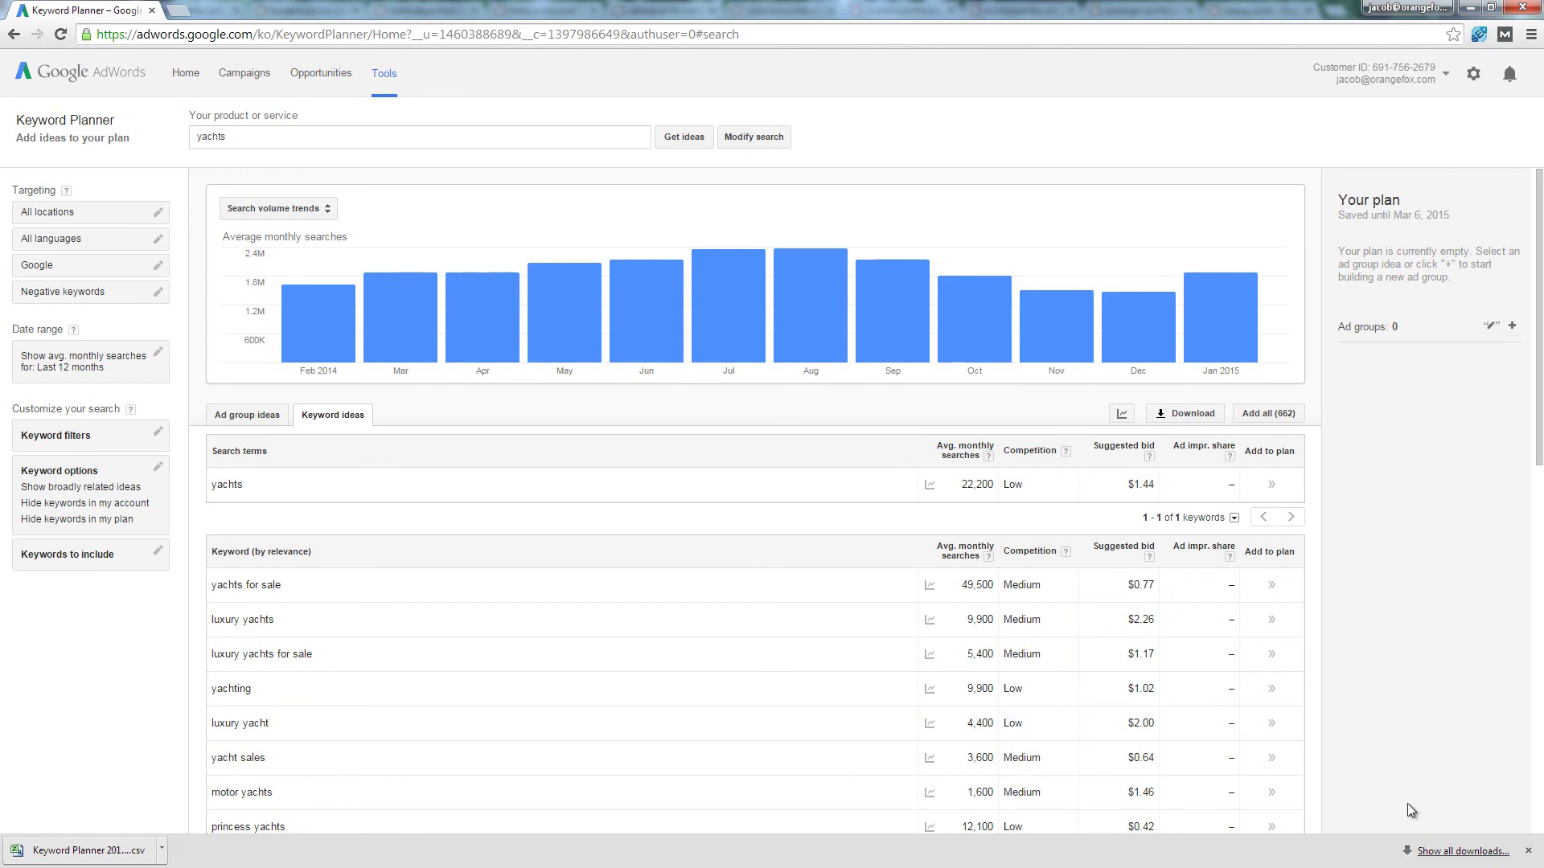
# Dismiss the download bar and scroll the Keyword Planner CSV down to row 663
pyautogui.click(1530, 852)
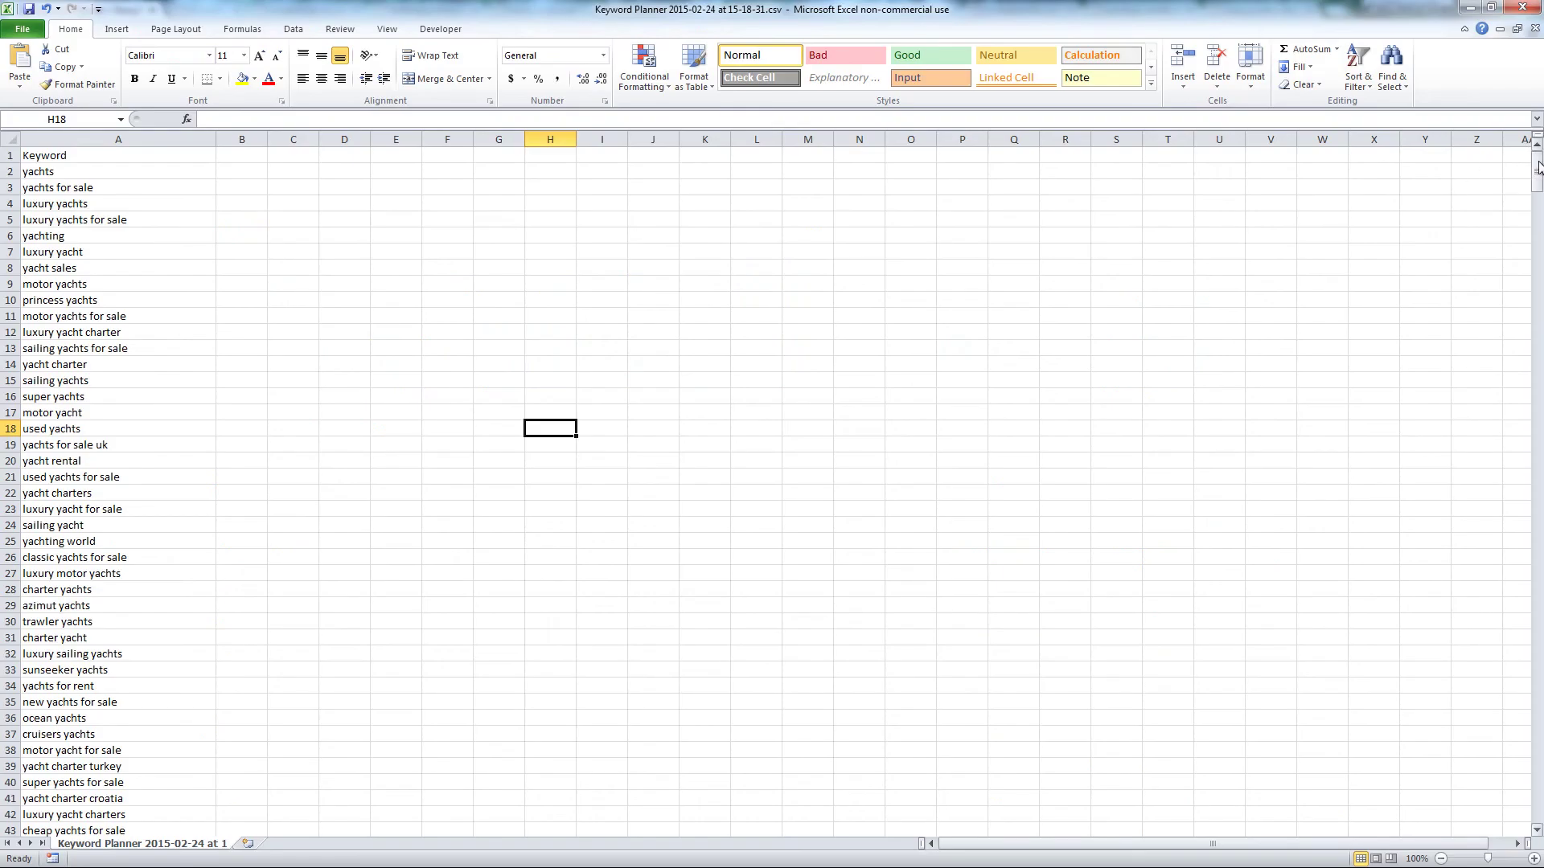
pyautogui.moveTo(1538, 167); pyautogui.dragTo(1538, 800)
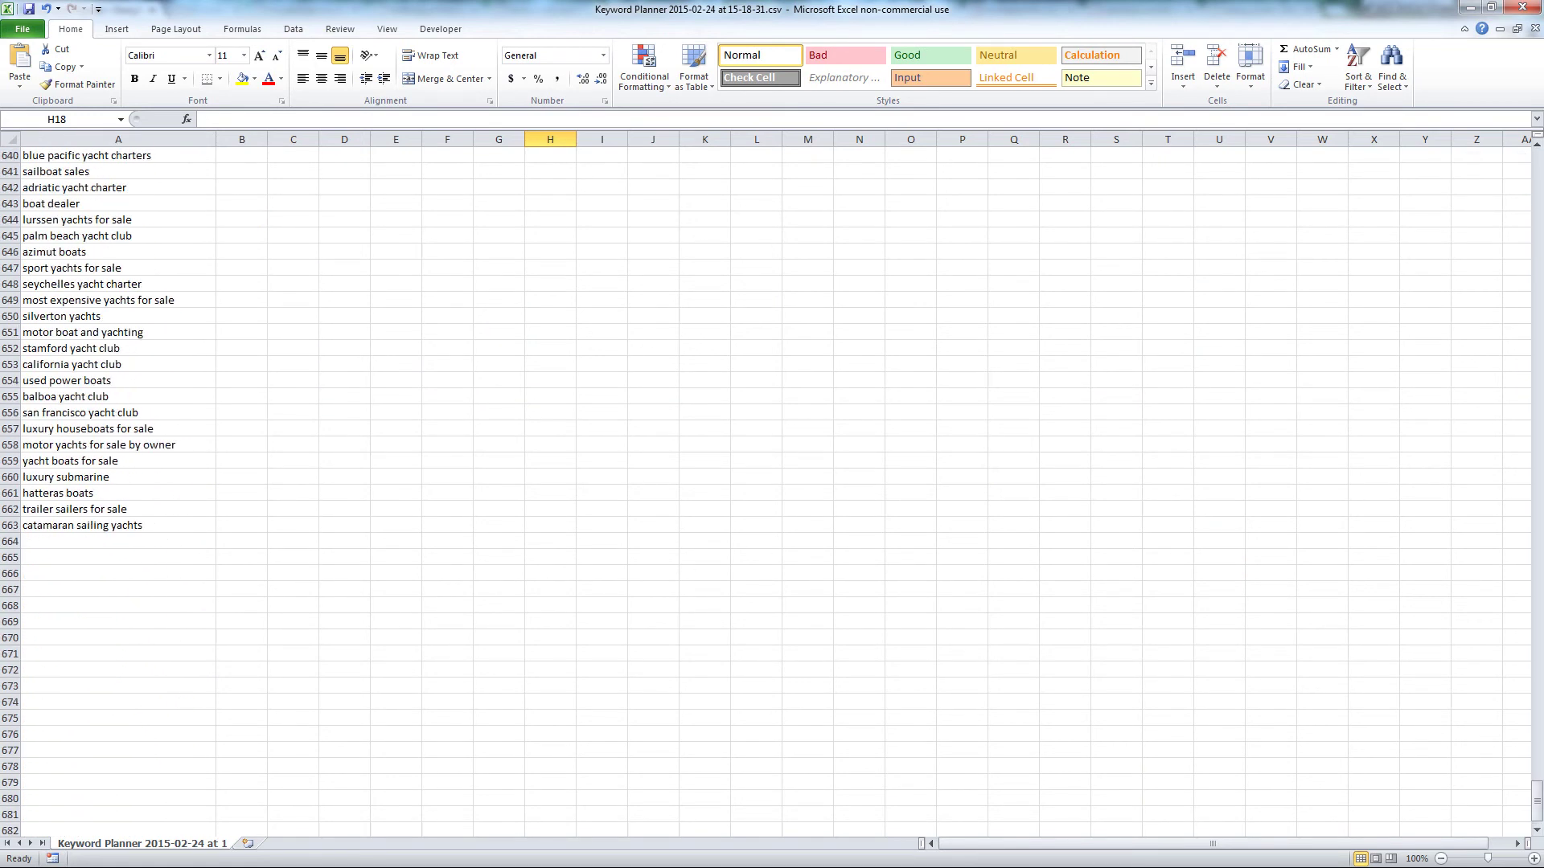
# Paste the yacht keywords at A665 below the list and apply Normal style
pyautogui.click(96, 555)
pyautogui.hotkey('ctrl', 'v')
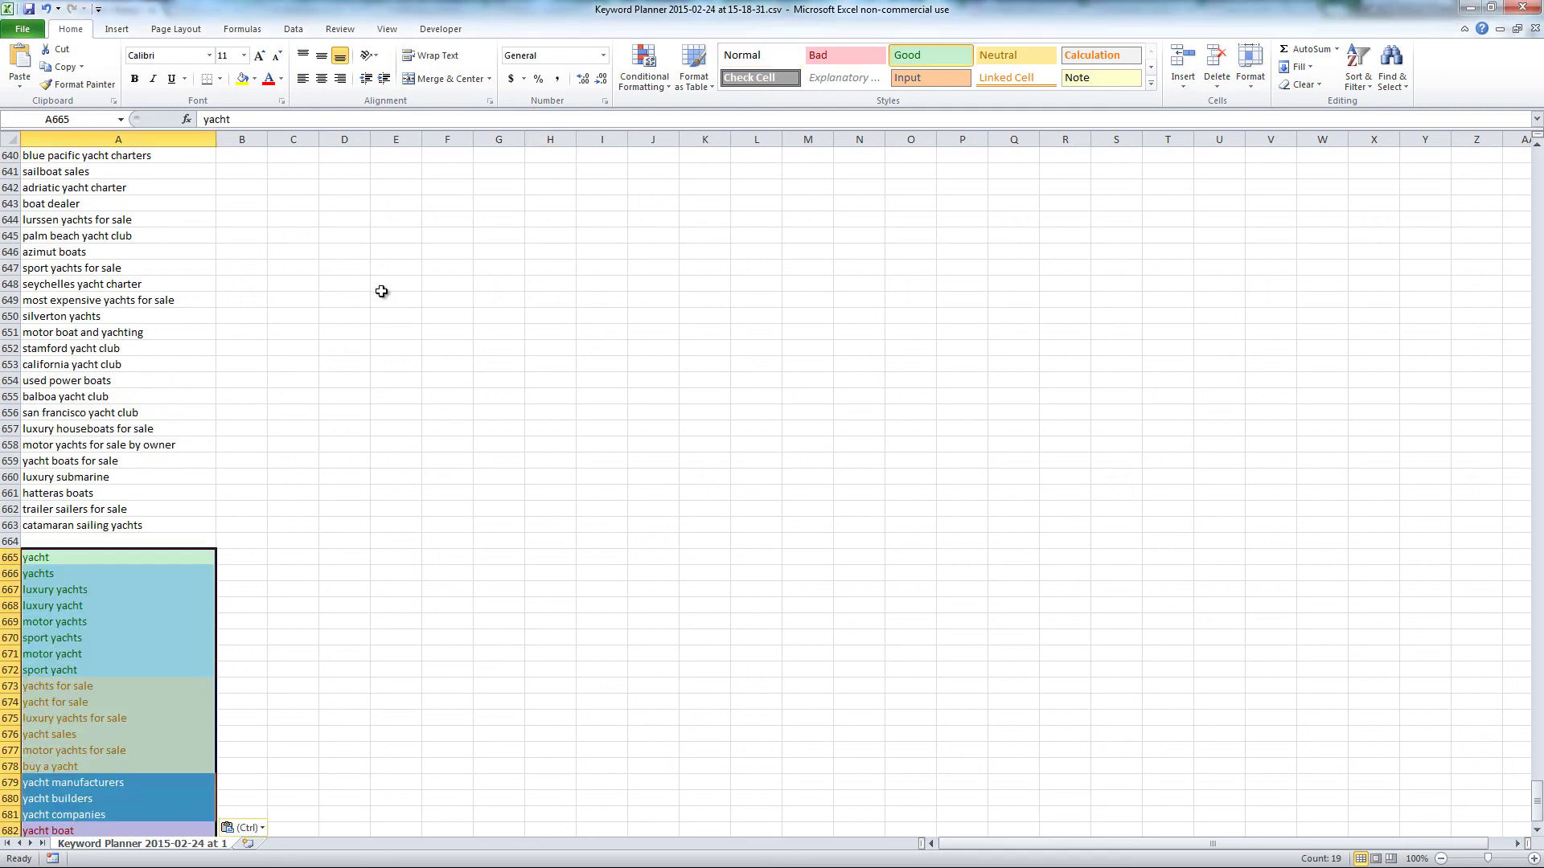
pyautogui.click(741, 55)
# Shade duplicate values in column A light red, then switch back to SEMrush
pyautogui.click(111, 137)
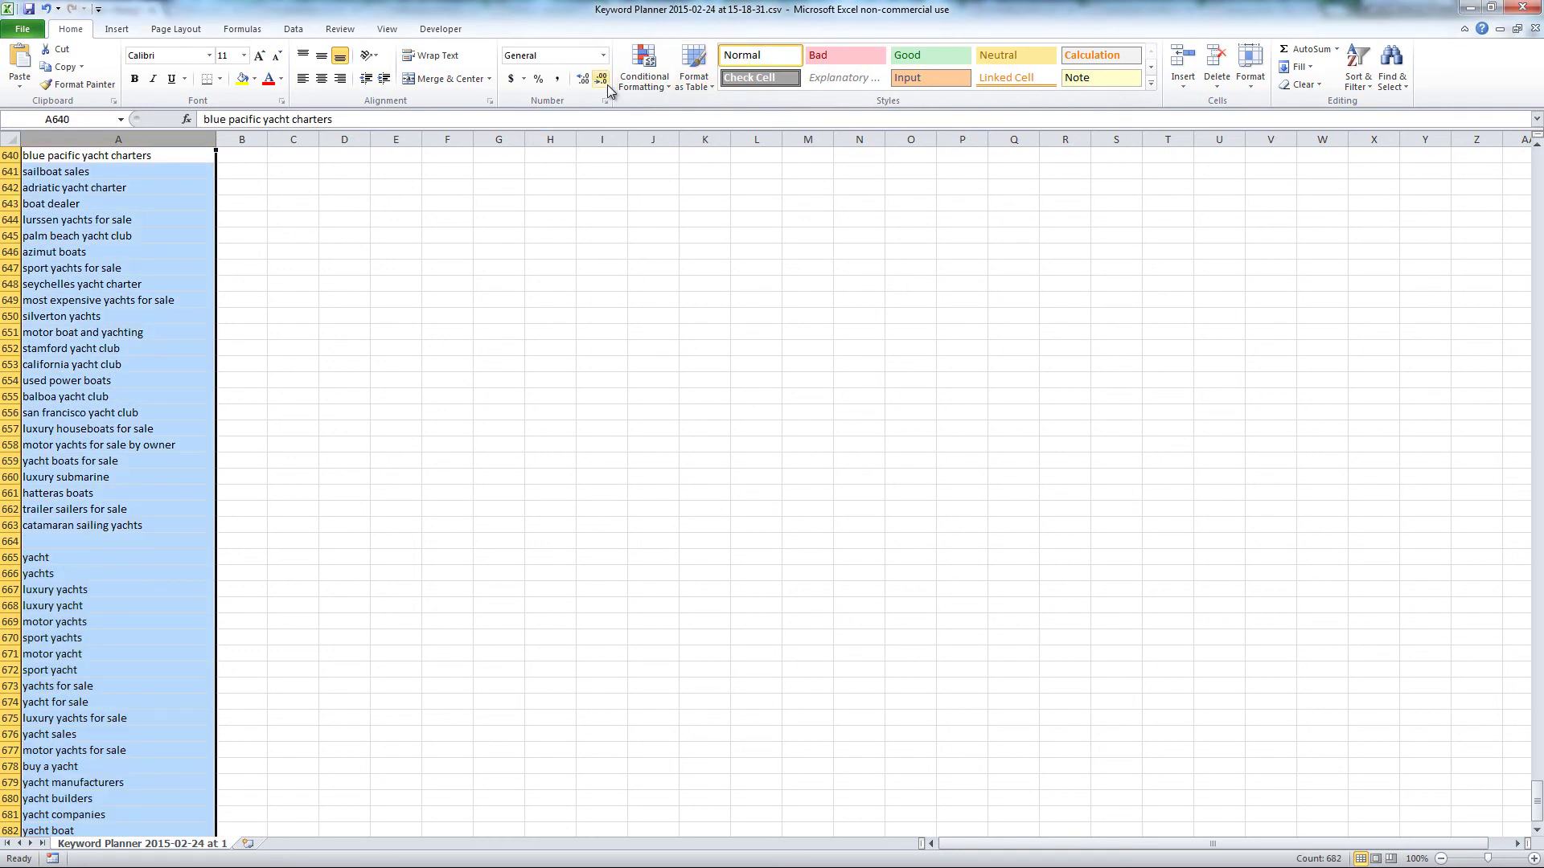
pyautogui.click(643, 80)
pyautogui.moveTo(691, 113)
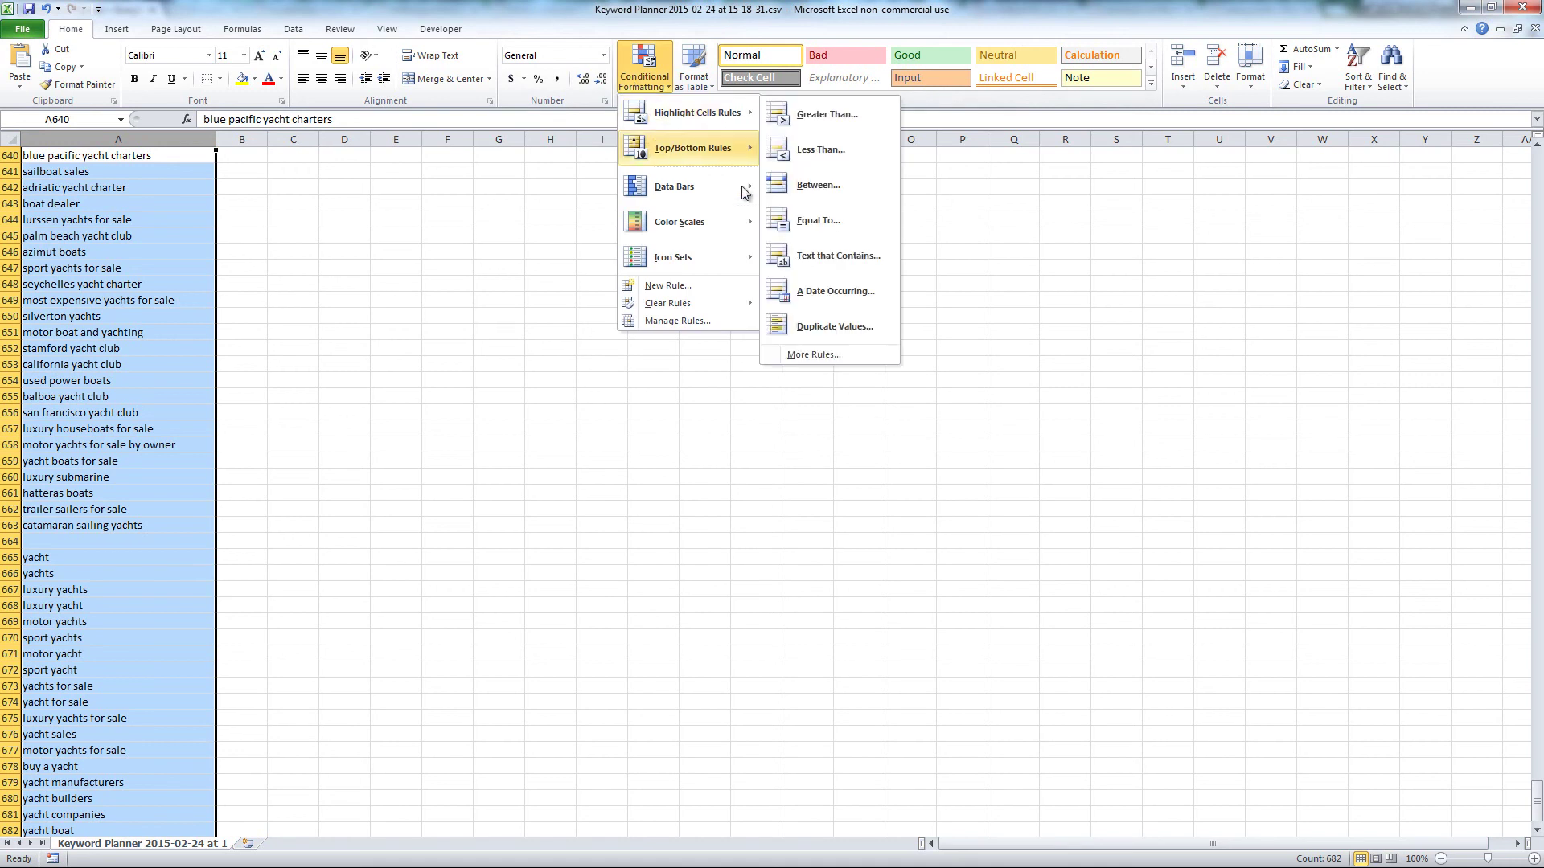
pyautogui.click(827, 322)
pyautogui.click(487, 442)
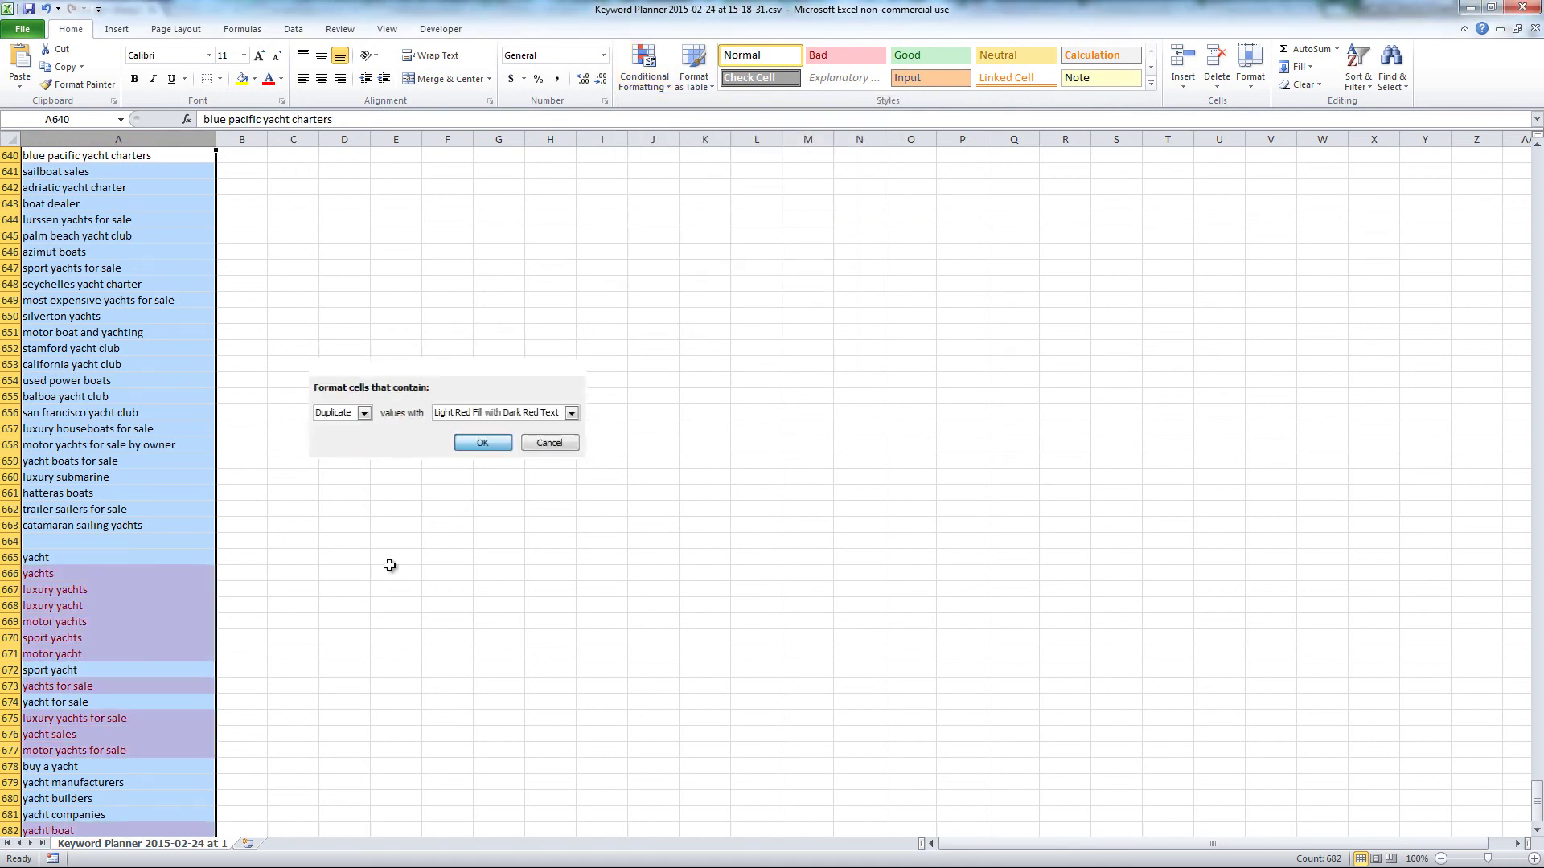
pyautogui.click(393, 572)
pyautogui.scroll(-2, 108, 714)
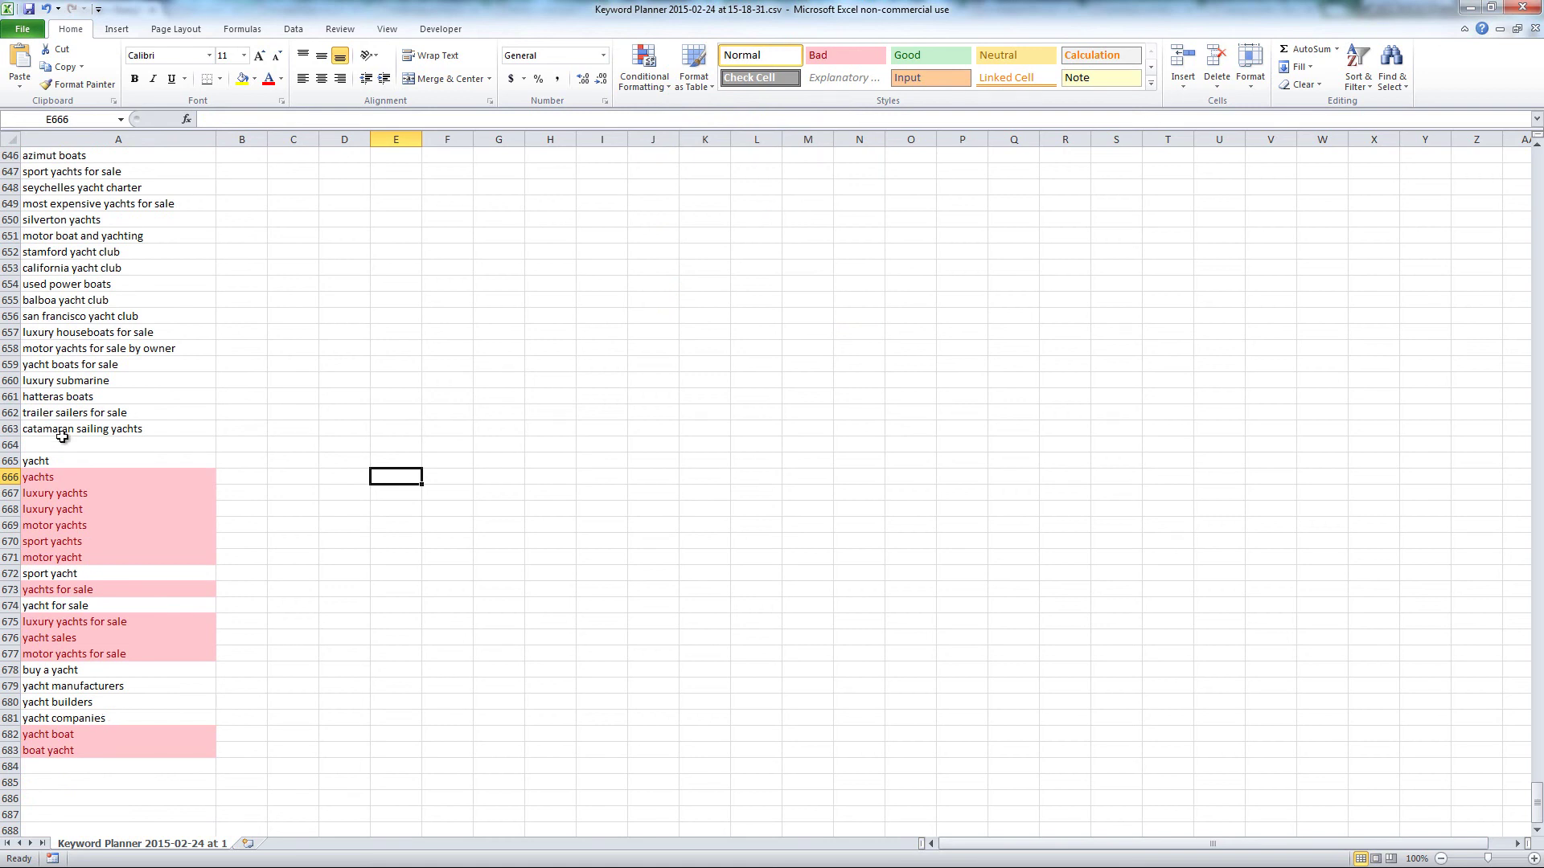
pyautogui.hotkey('alt', 'Tab')
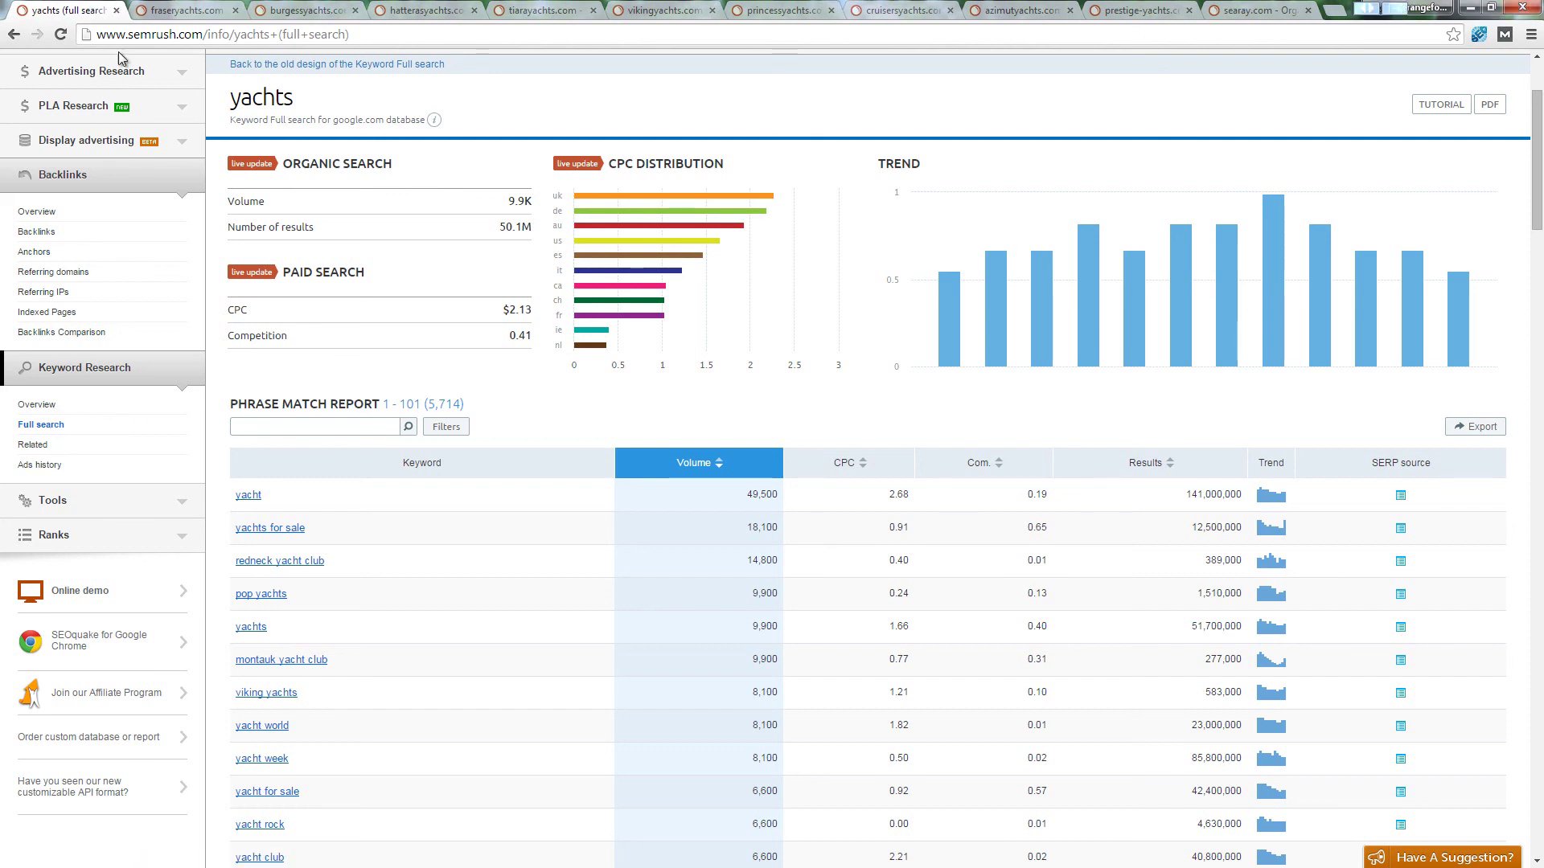
# Export the 'yachts' phrase match report from SEMrush as an Excel file
pyautogui.scroll(2, 294, 237)
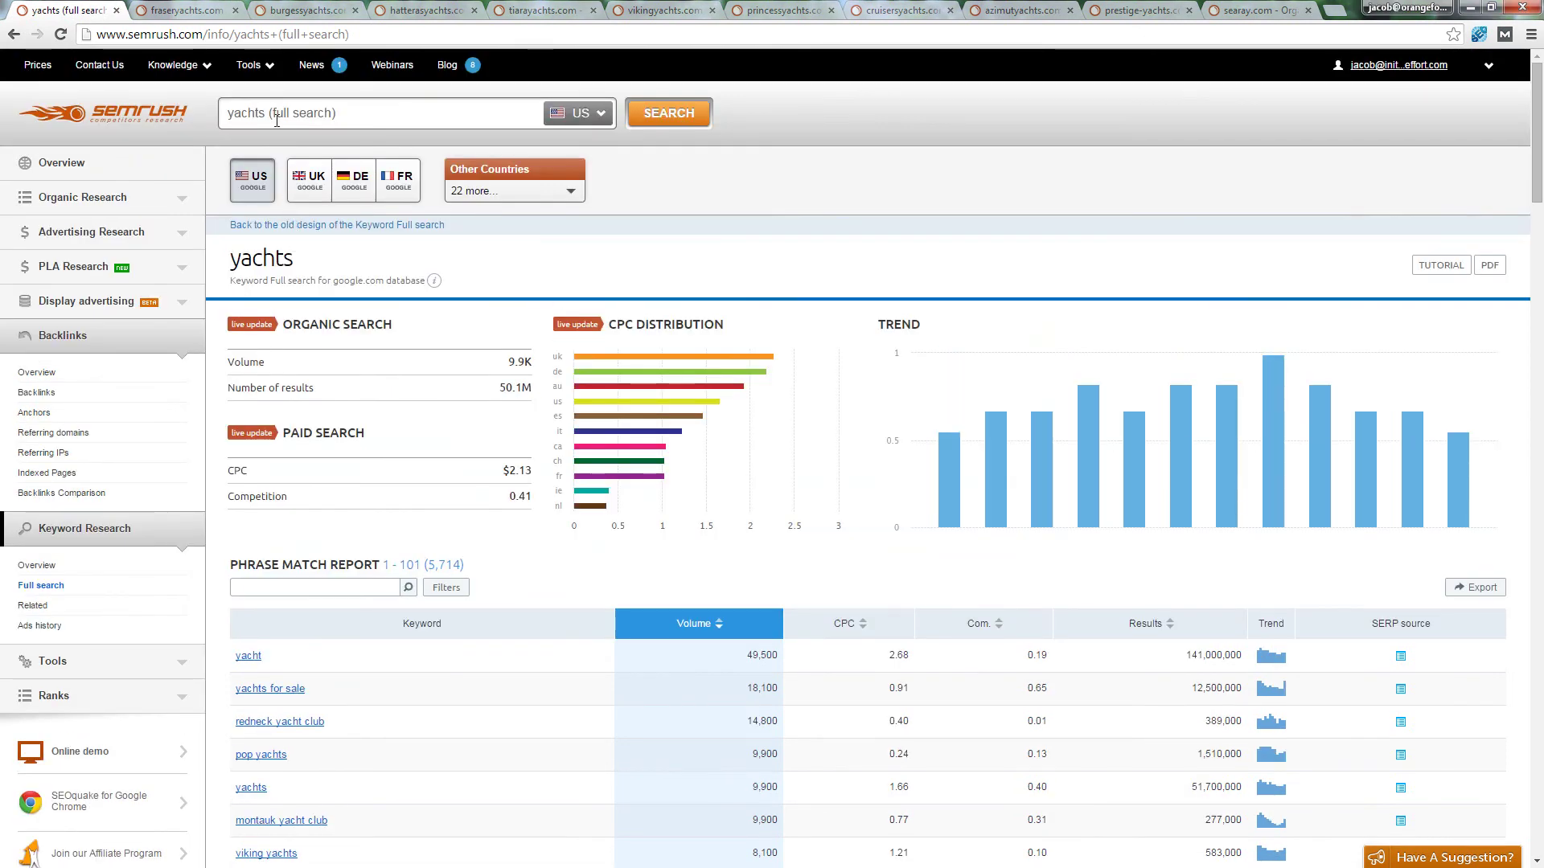
pyautogui.scroll(-1, 1198, 545)
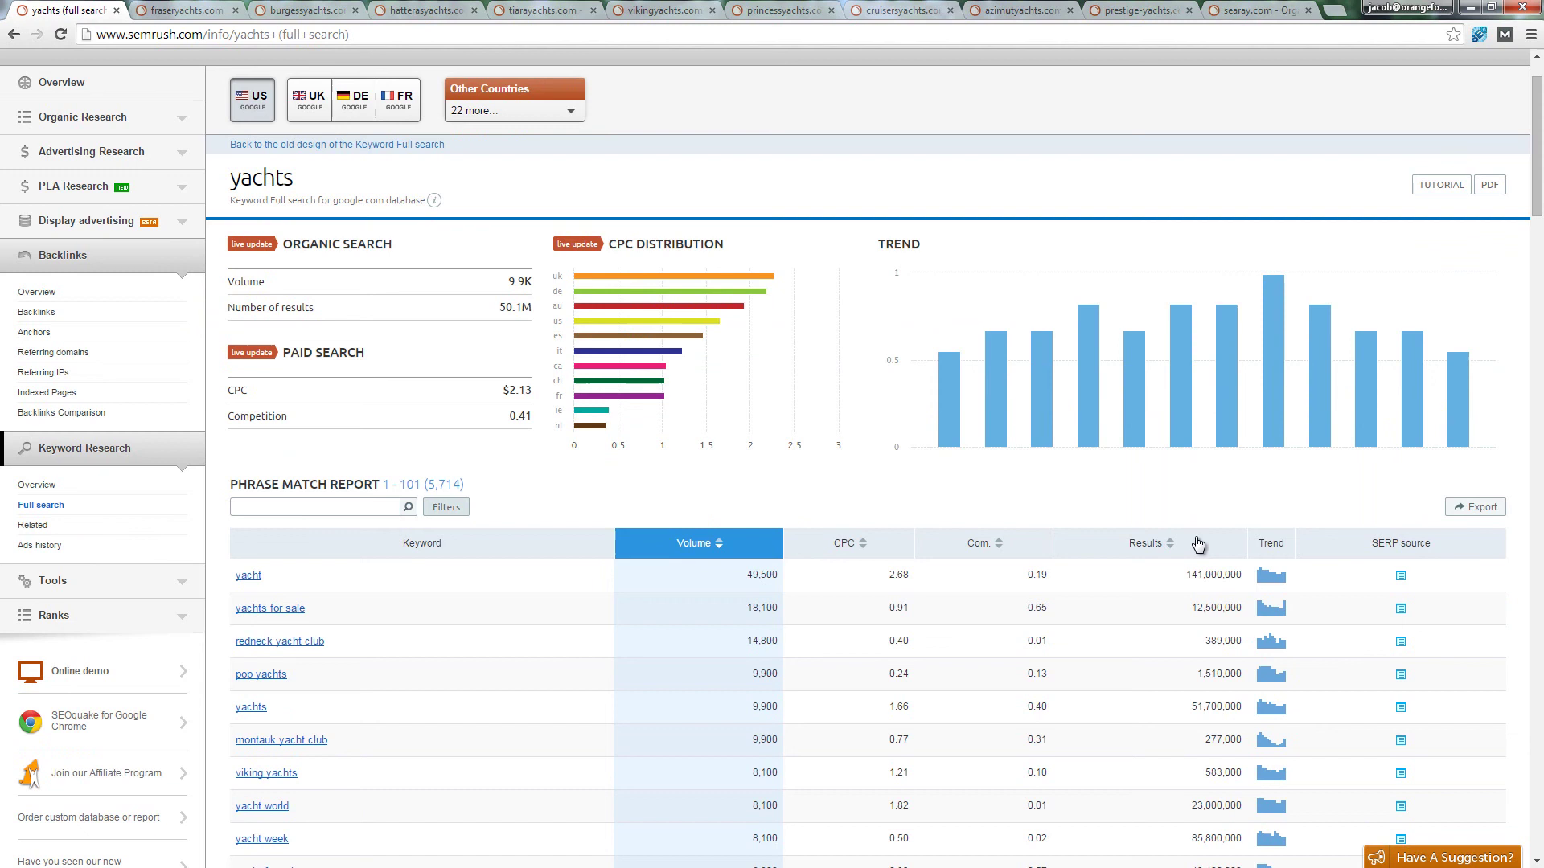
pyautogui.click(1475, 508)
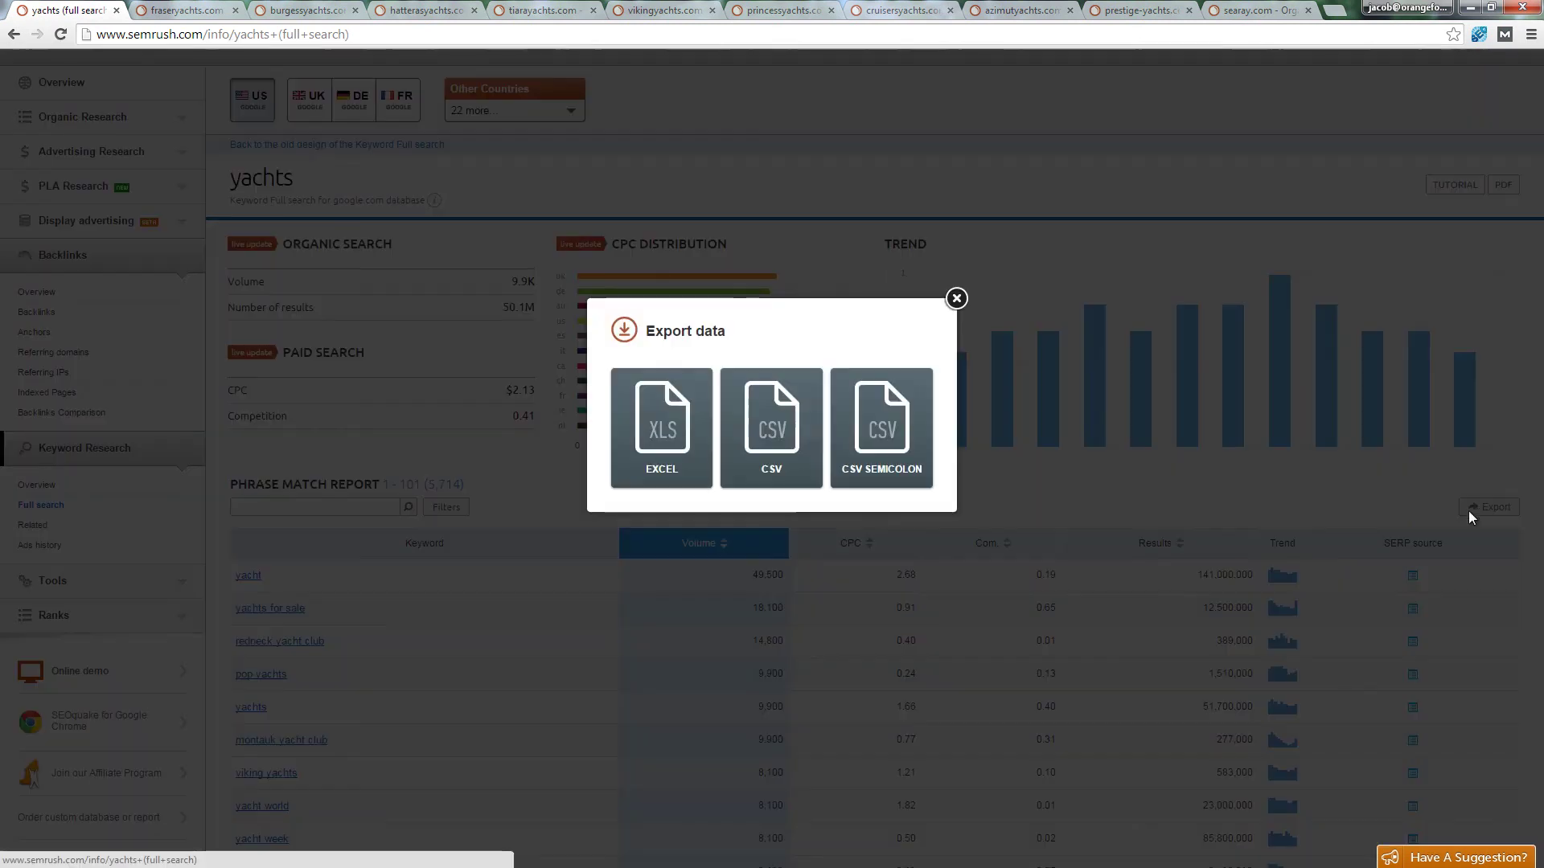
pyautogui.click(705, 429)
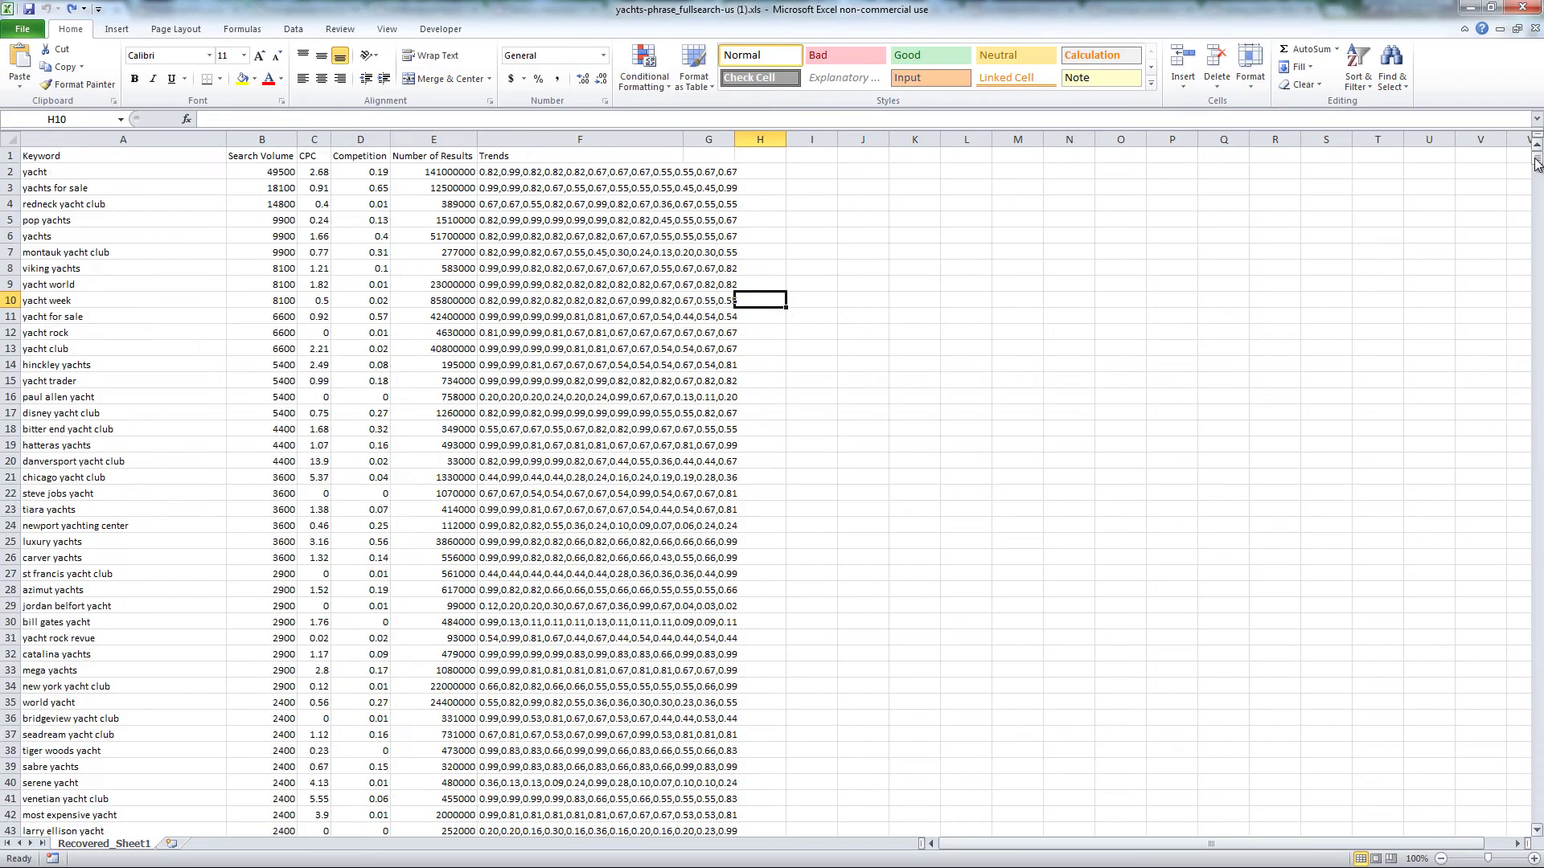
# Paste the yacht keywords into A5774 below the SEMrush export
pyautogui.moveTo(1536, 163); pyautogui.dragTo(1448, 789)
pyautogui.scroll(-5, 1004, 550)
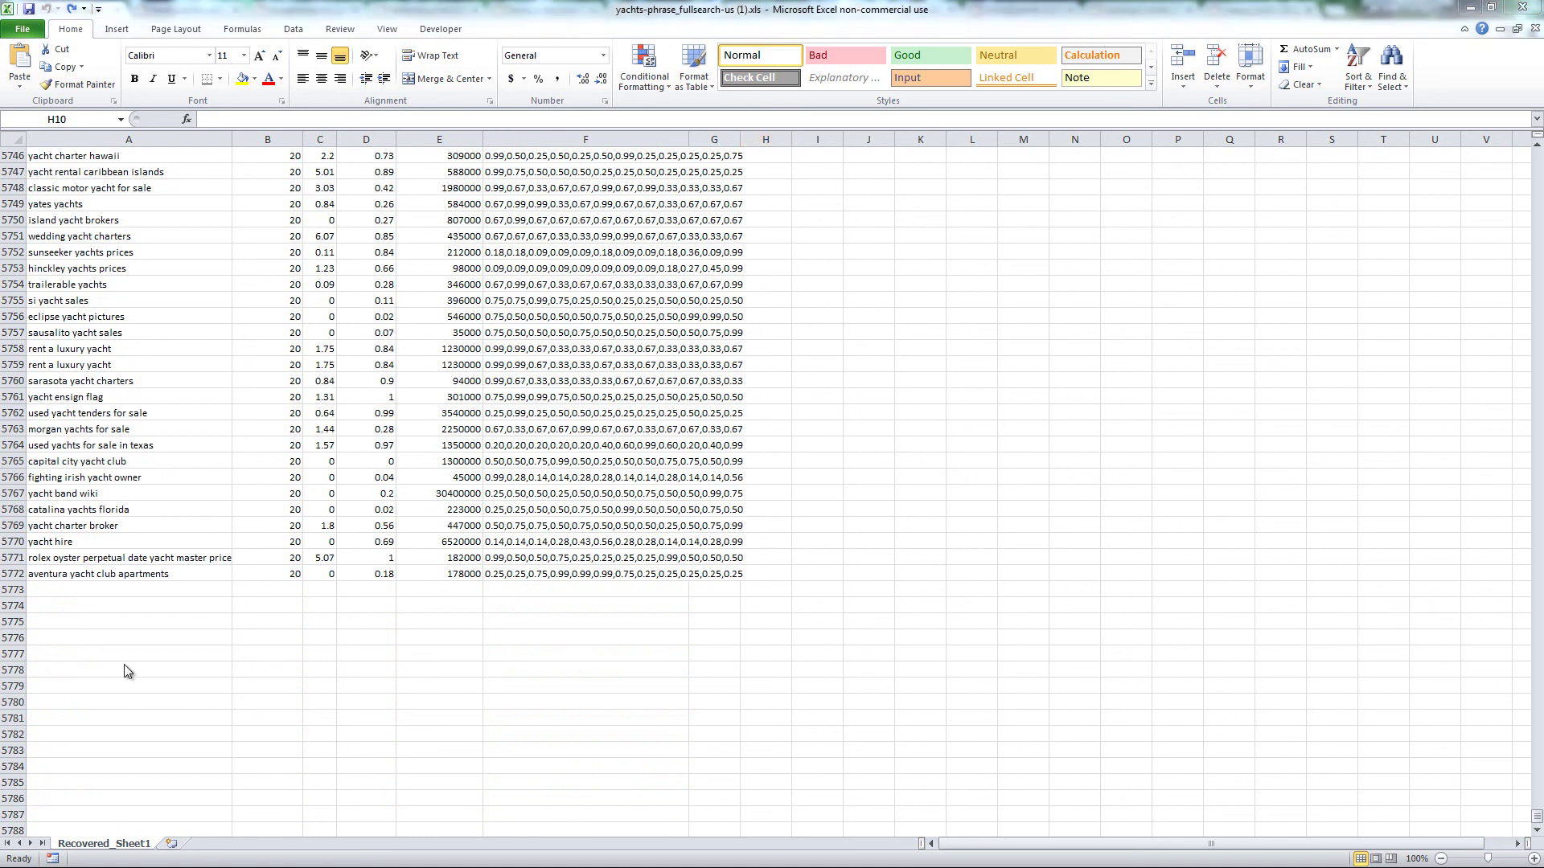
pyautogui.click(149, 605)
pyautogui.hotkey('ctrl', 'v')
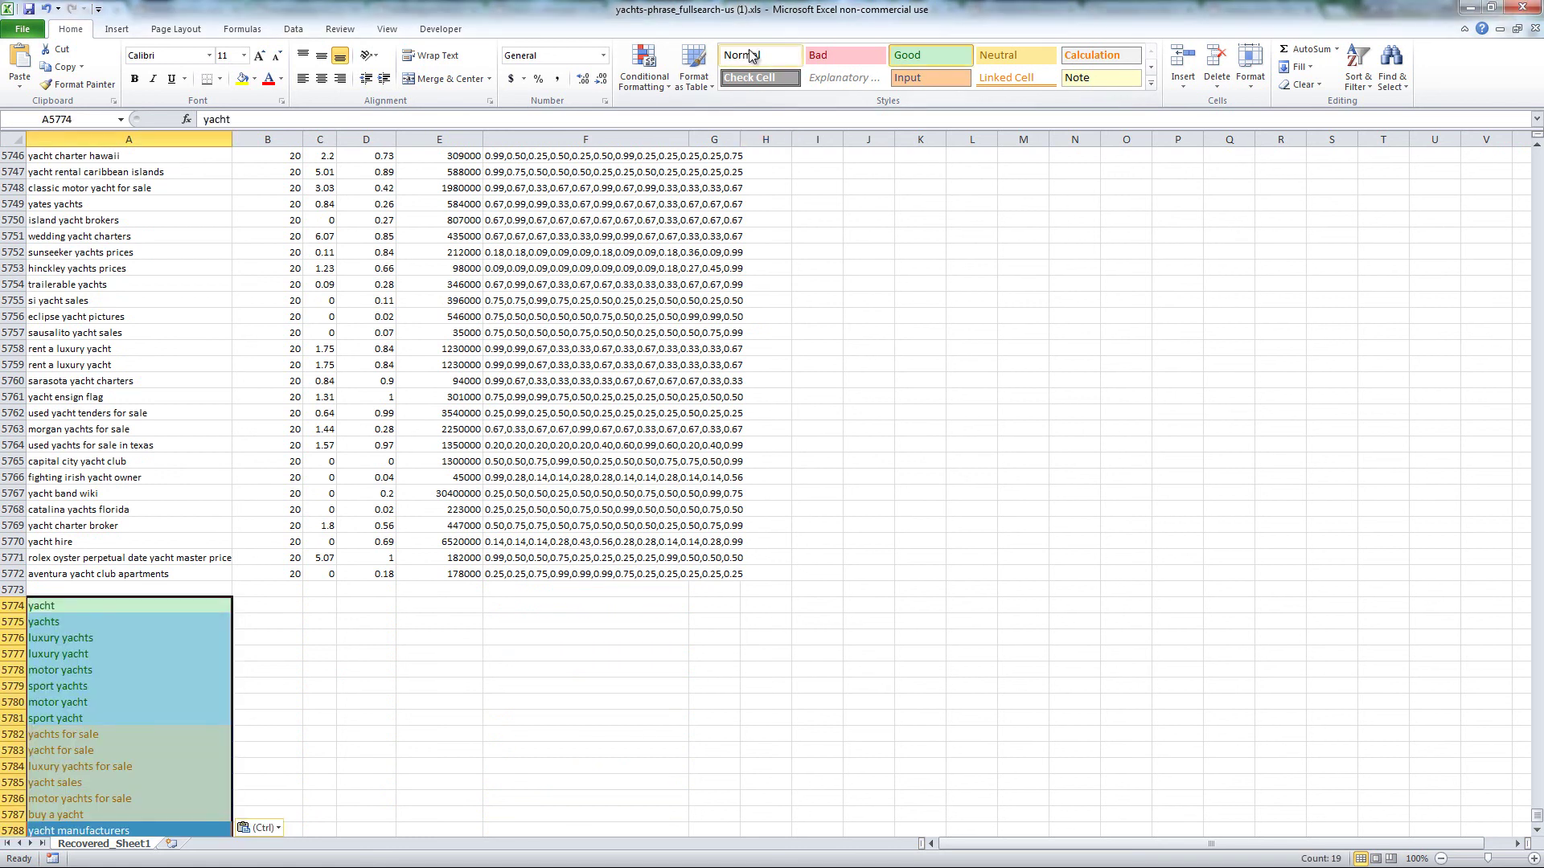
# Shade duplicates in column A light red and review the pasted keywords through boat yacht
pyautogui.click(153, 135)
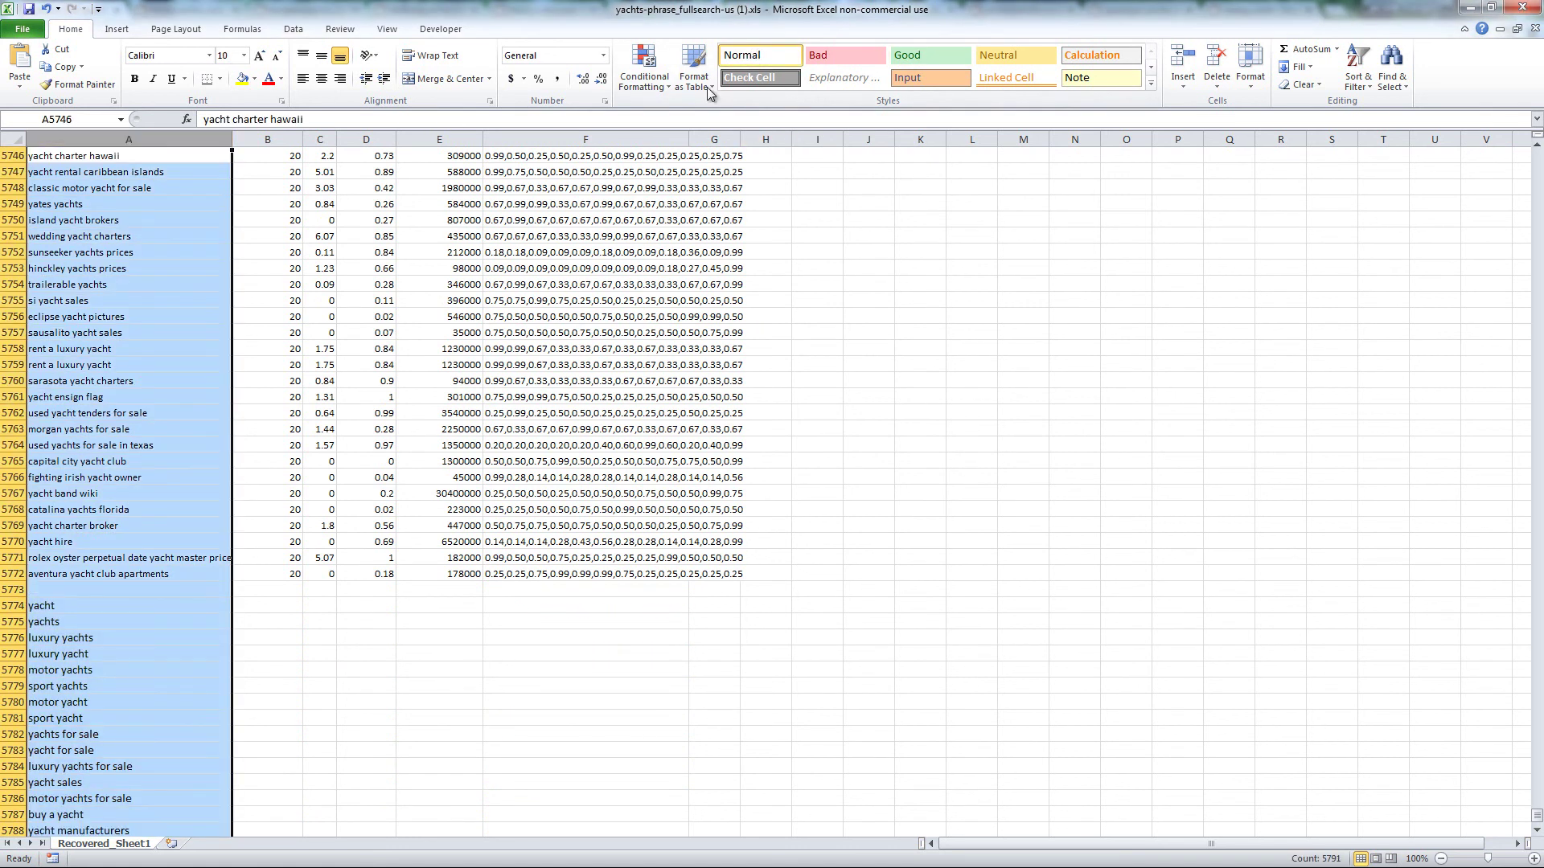
pyautogui.click(644, 68)
pyautogui.moveTo(696, 112)
pyautogui.click(821, 319)
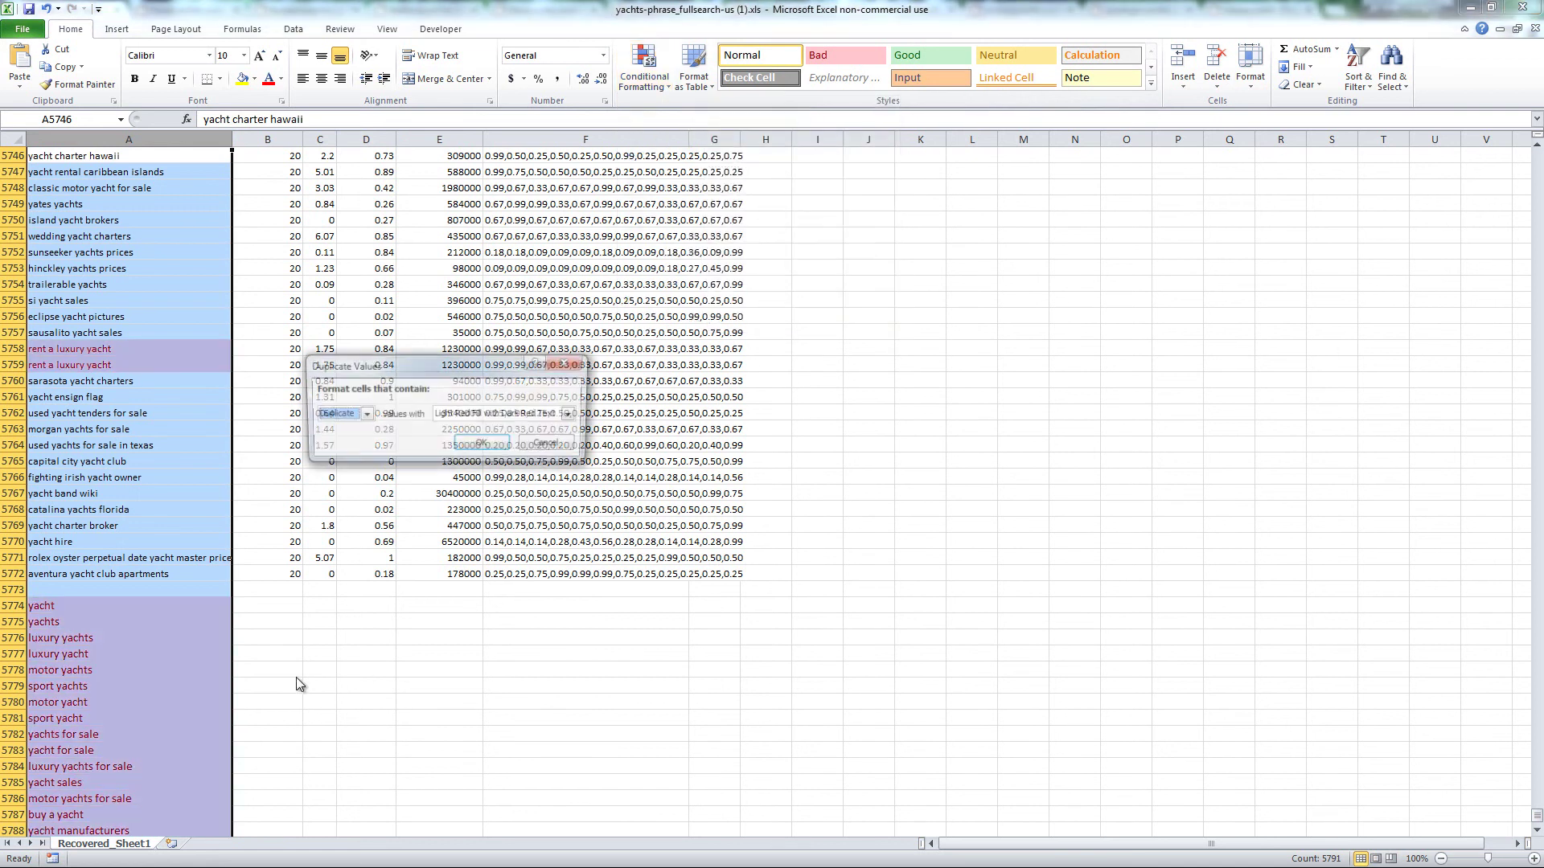
pyautogui.click(480, 444)
pyautogui.click(267, 605)
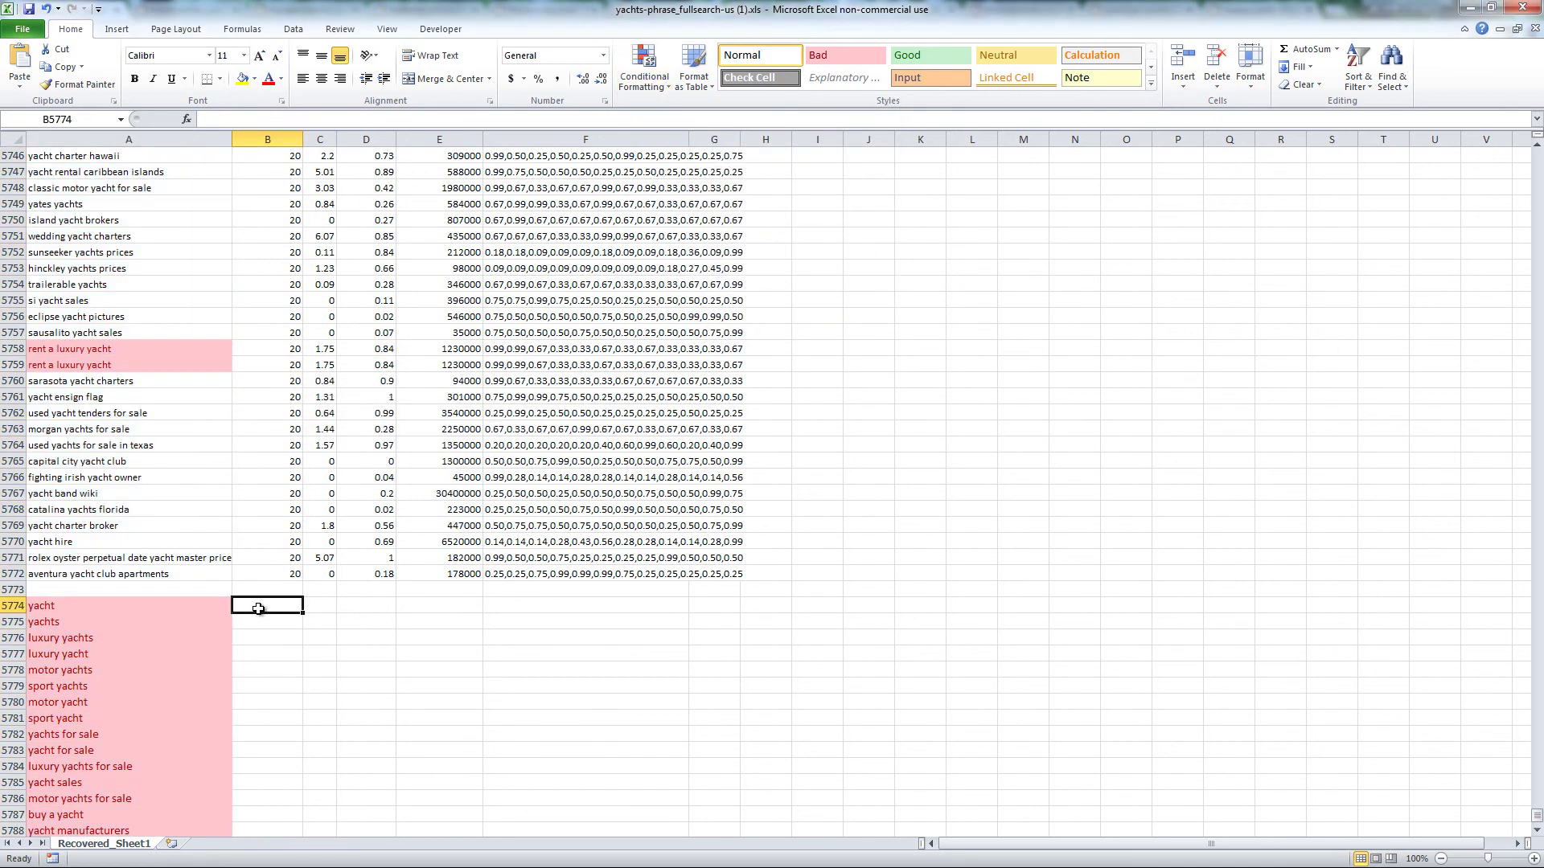
pyautogui.scroll(-3, 216, 563)
pyautogui.moveTo(161, 463); pyautogui.dragTo(144, 751)
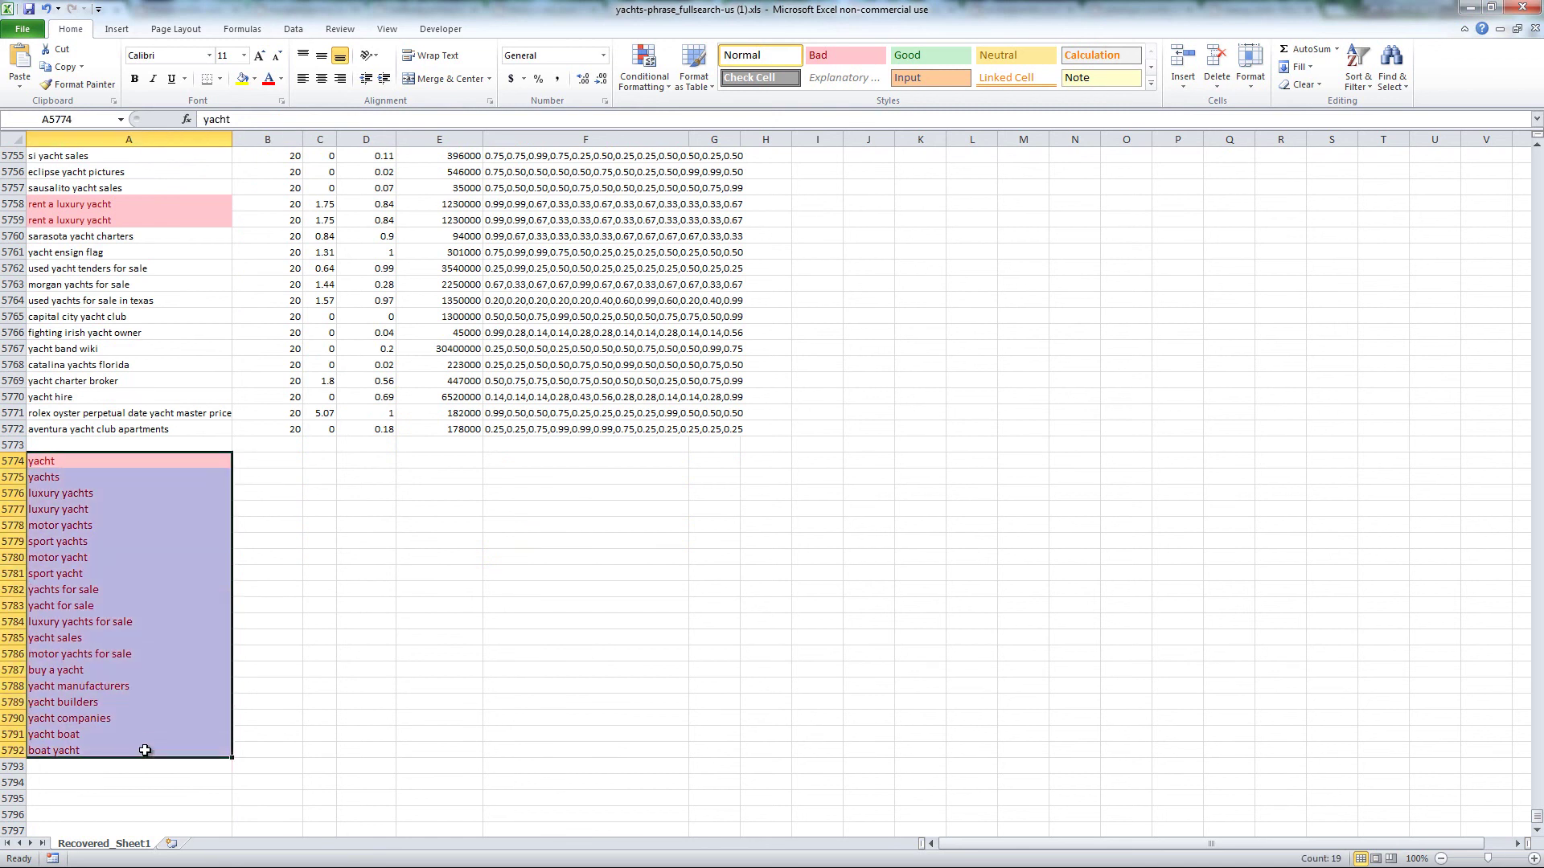
pyautogui.click(144, 750)
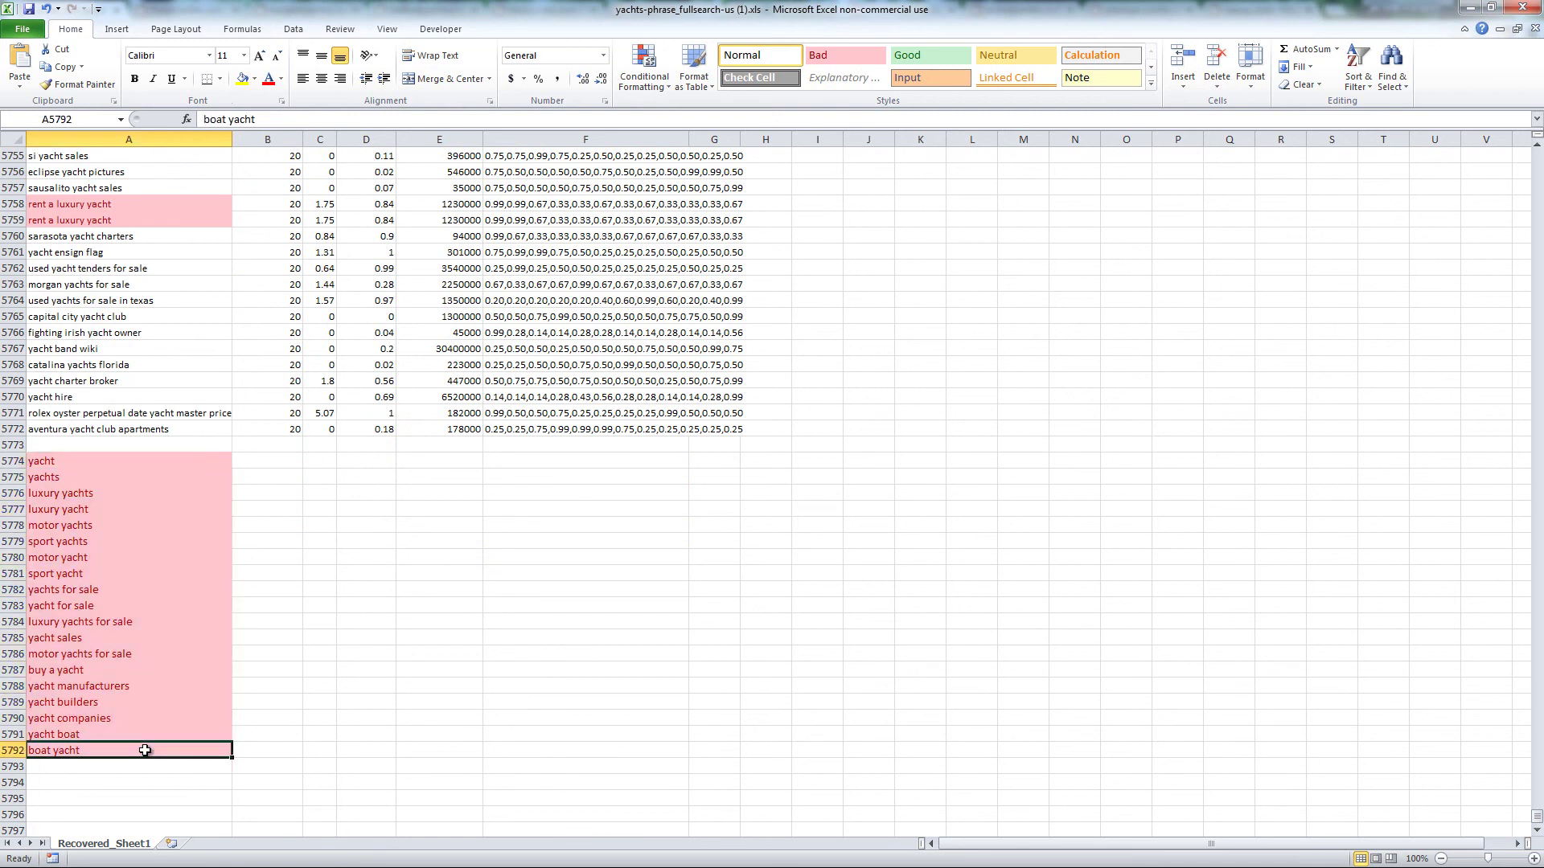